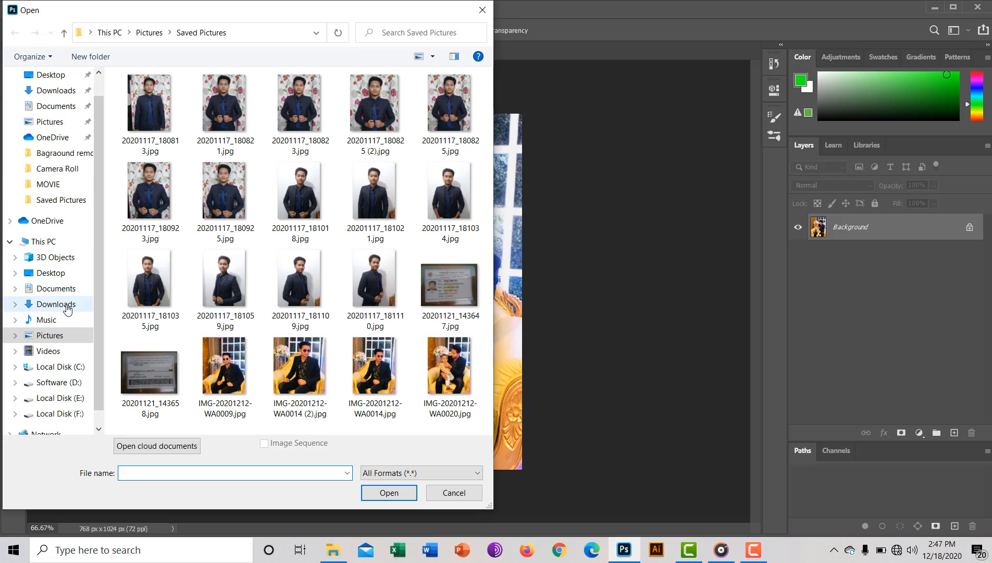
click(74, 339)
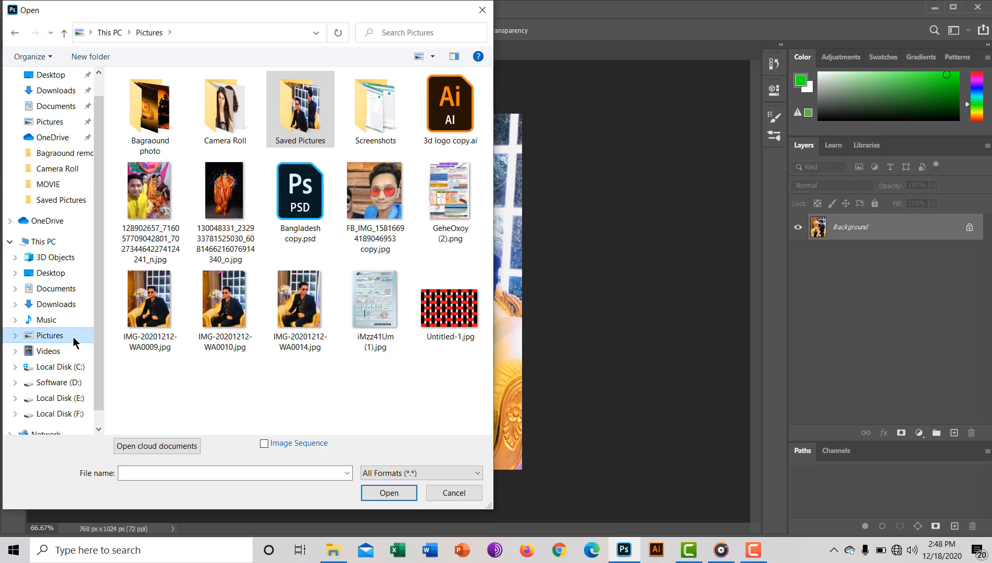
click(300, 125)
double_click(299, 125)
key(BackSpace)
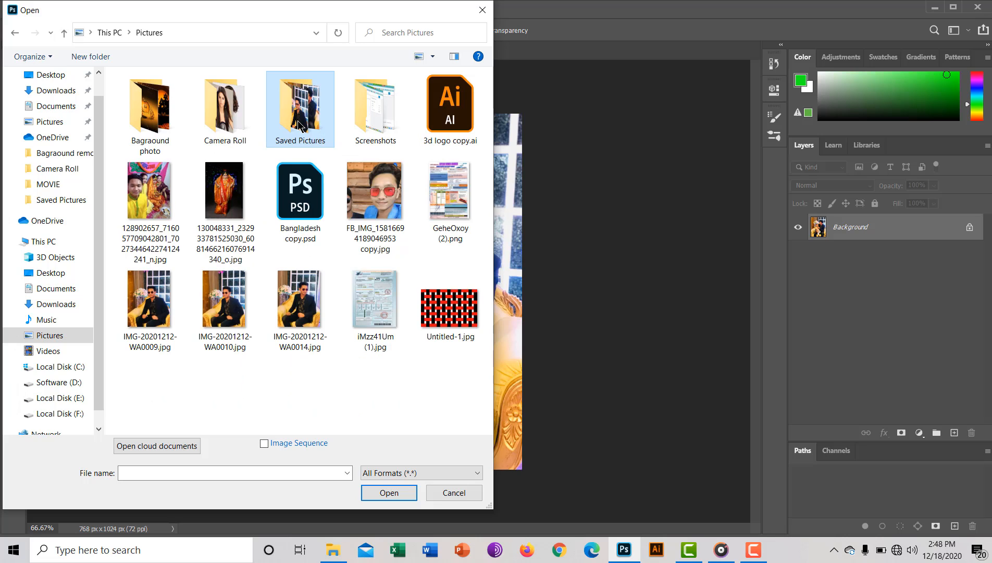
click(240, 126)
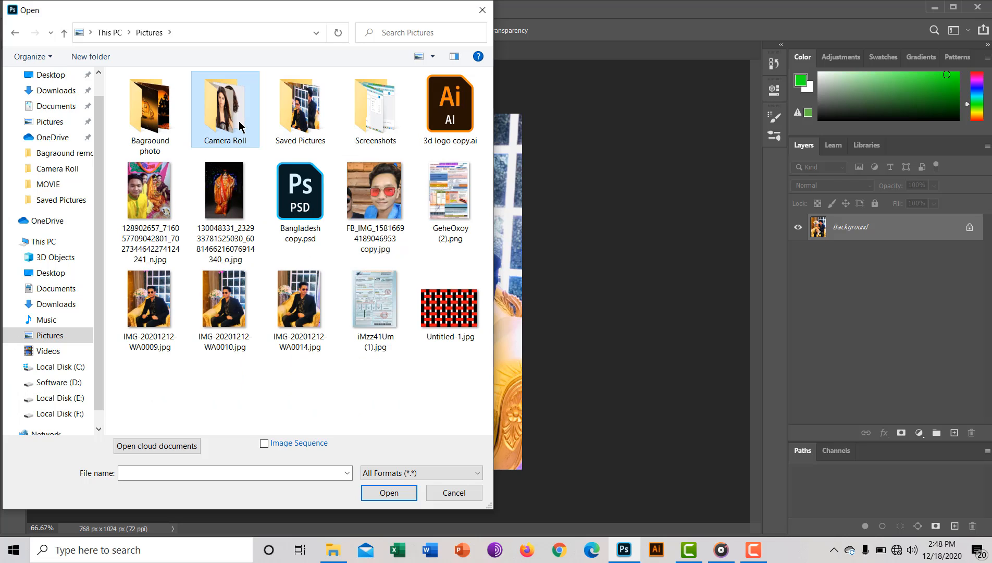
double_click(239, 126)
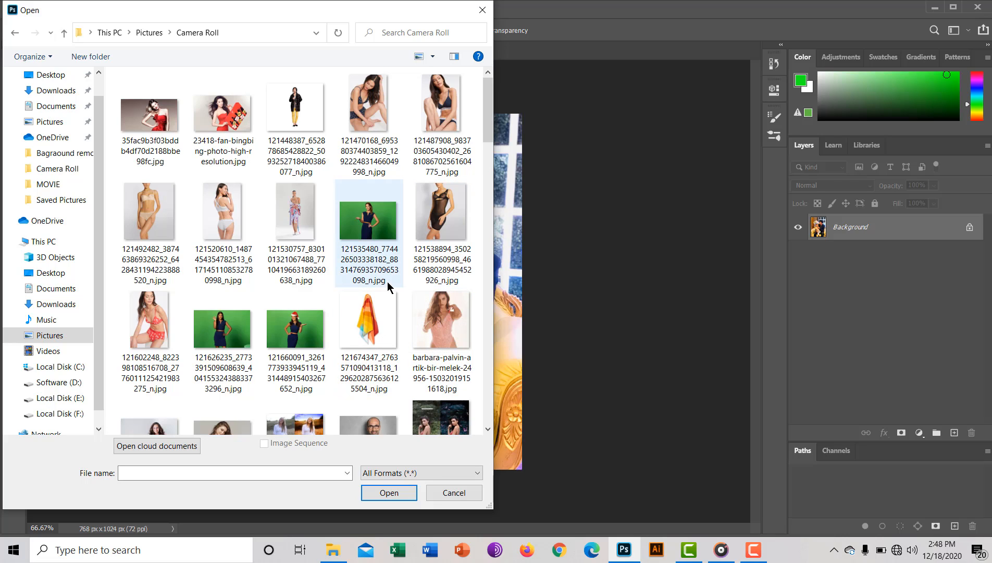
click(199, 318)
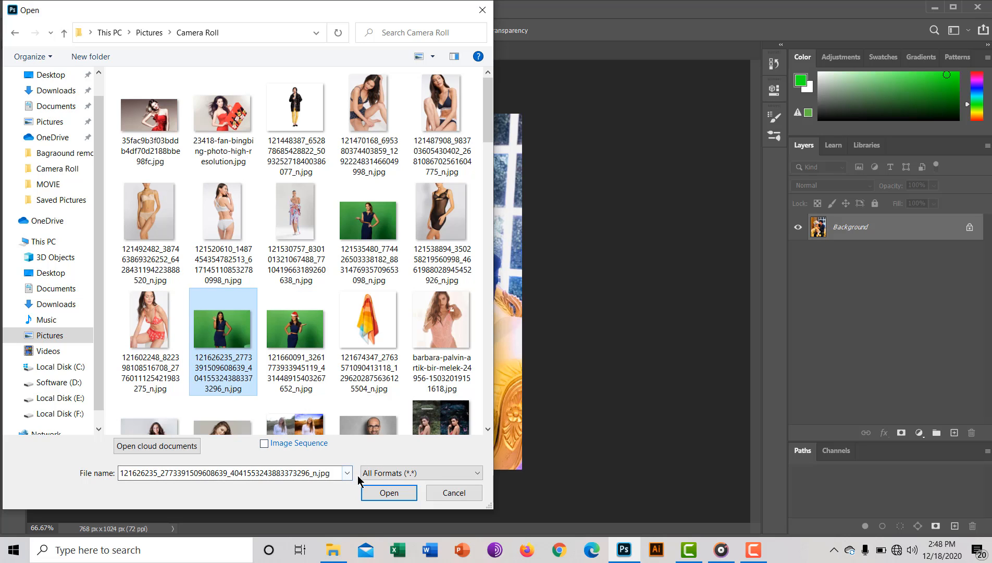
click(380, 493)
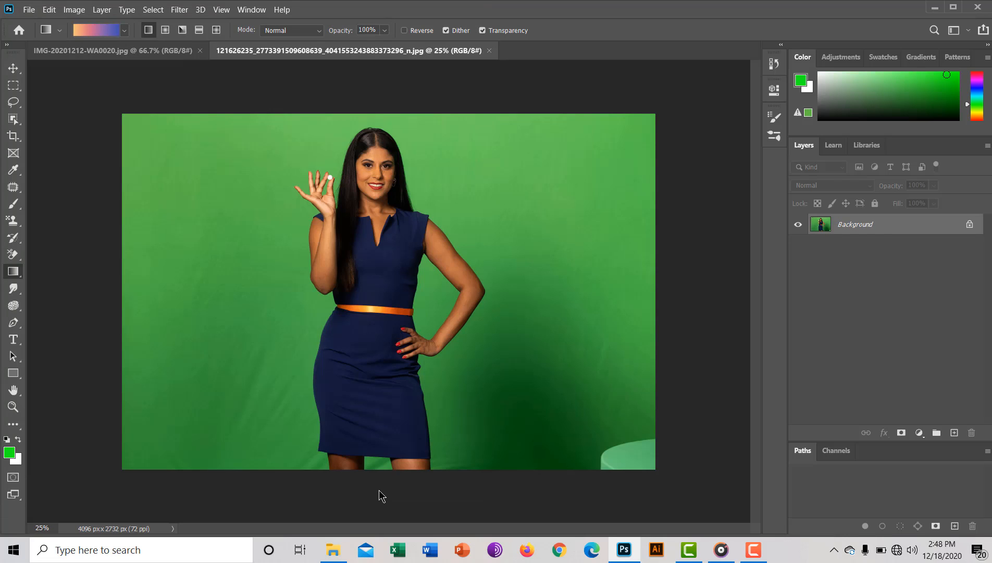
Step: Duplicate the Background layer, unlock and hide the original, and make the copy the active layer
click(14, 102)
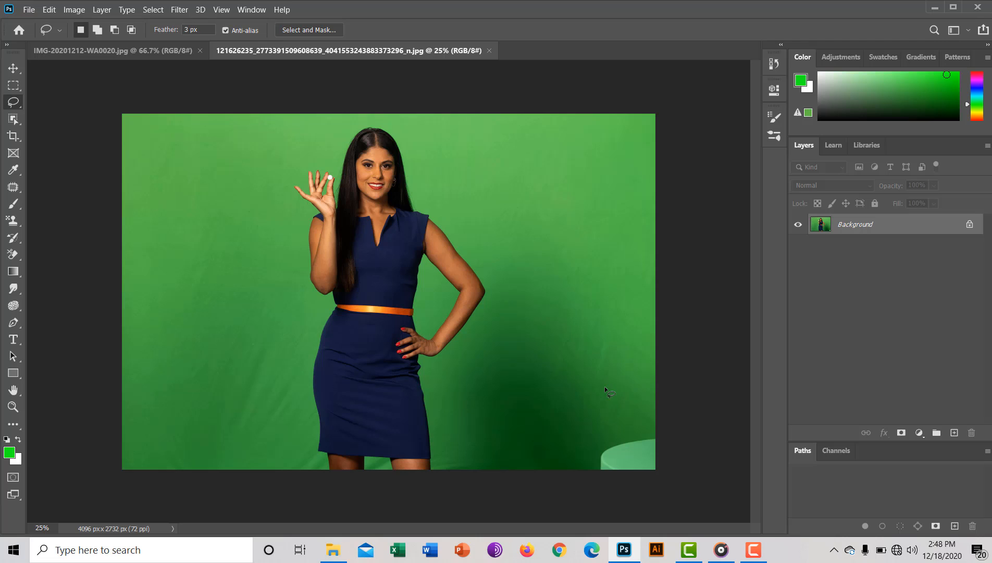
key(ctrl+j)
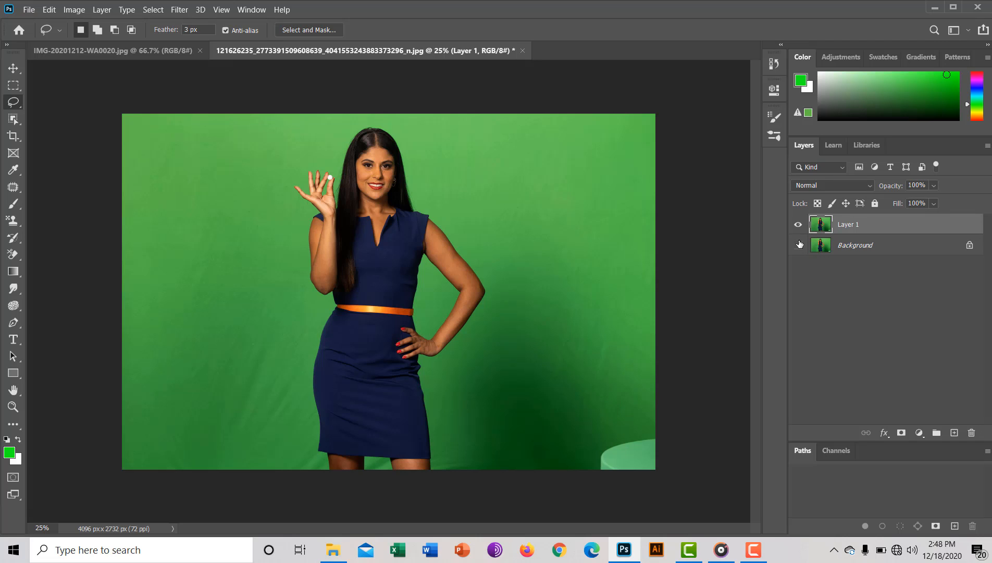
click(969, 247)
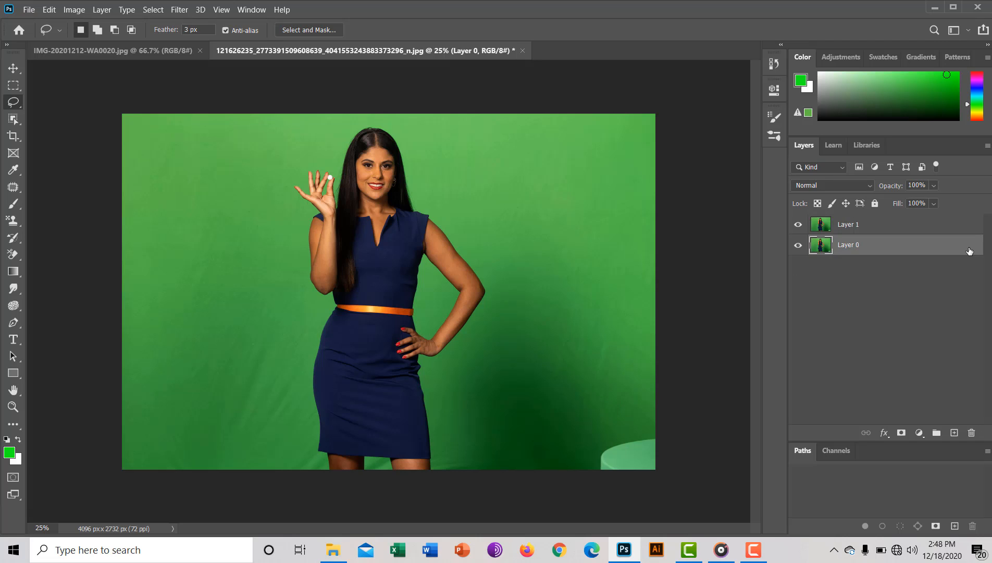
click(817, 226)
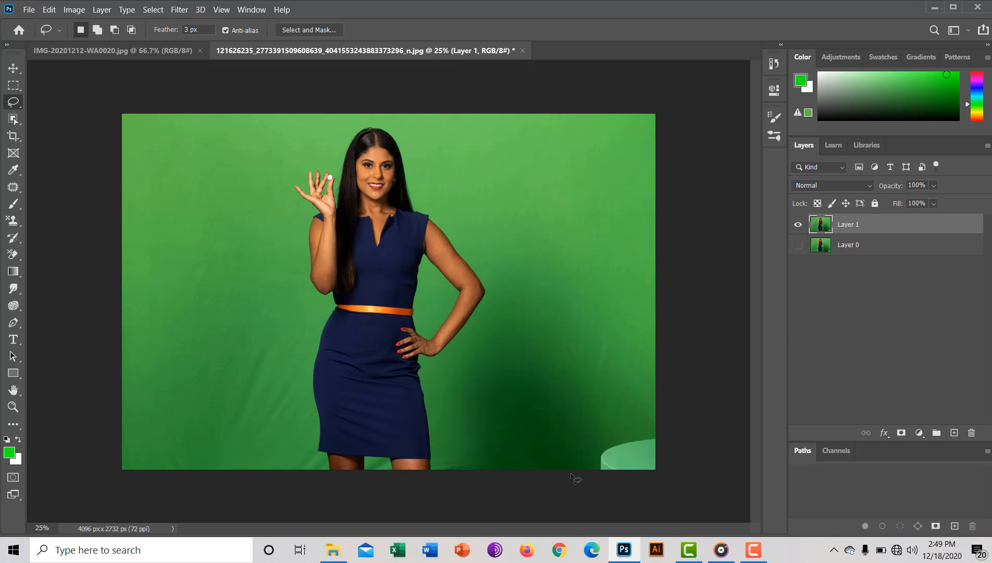
mouse_move(575, 490)
mouse_down()
mouse_move(648, 363)
mouse_move(696, 416)
mouse_move(595, 486)
mouse_up()
key(Delete)
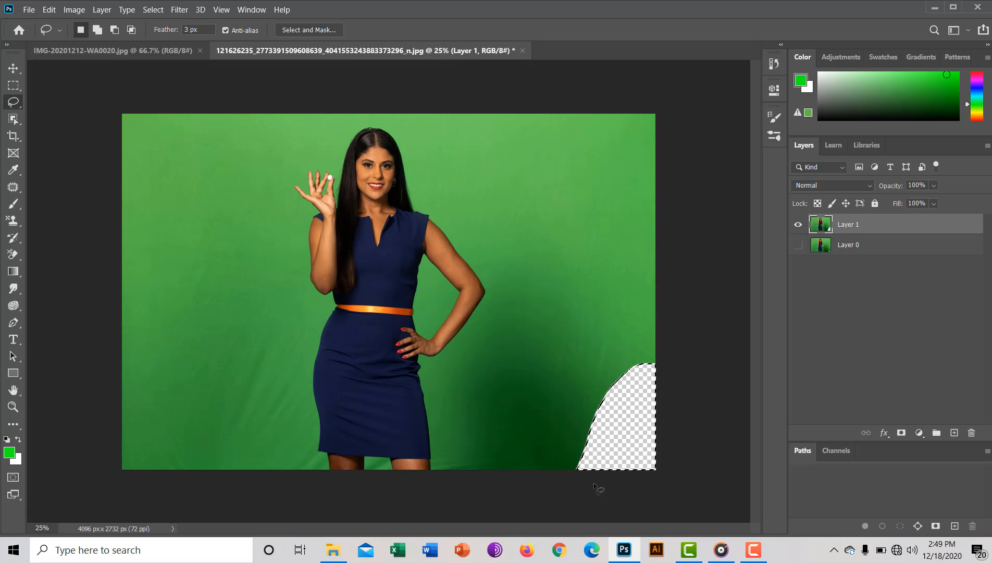
key(ctrl+z)
key(ctrl+d)
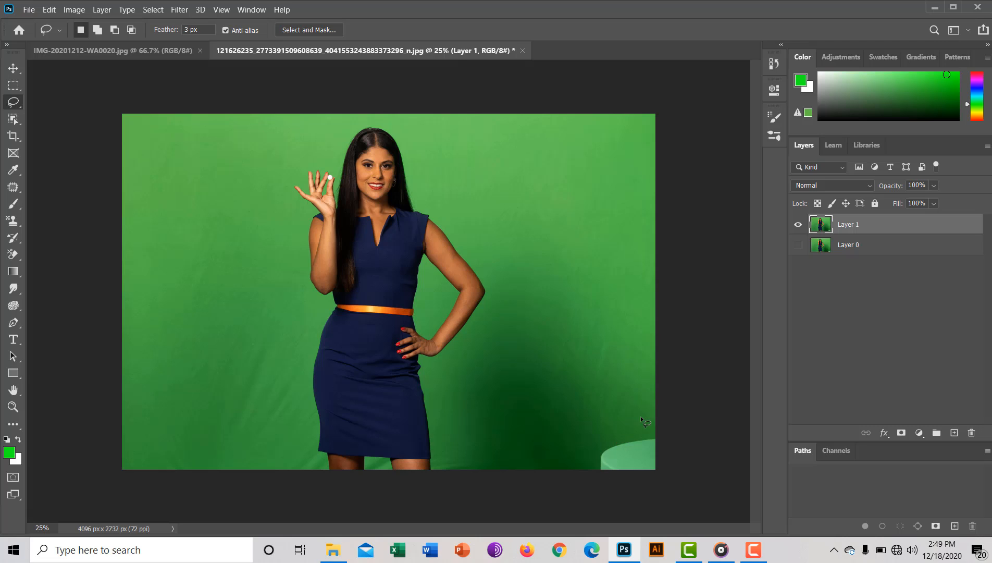
Step: Lasso the lower-right corner of the photo around the green stool, delete it, and clear the selection
mouse_move(583, 411)
mouse_down()
mouse_move(628, 512)
mouse_move(596, 526)
mouse_up()
key(Delete)
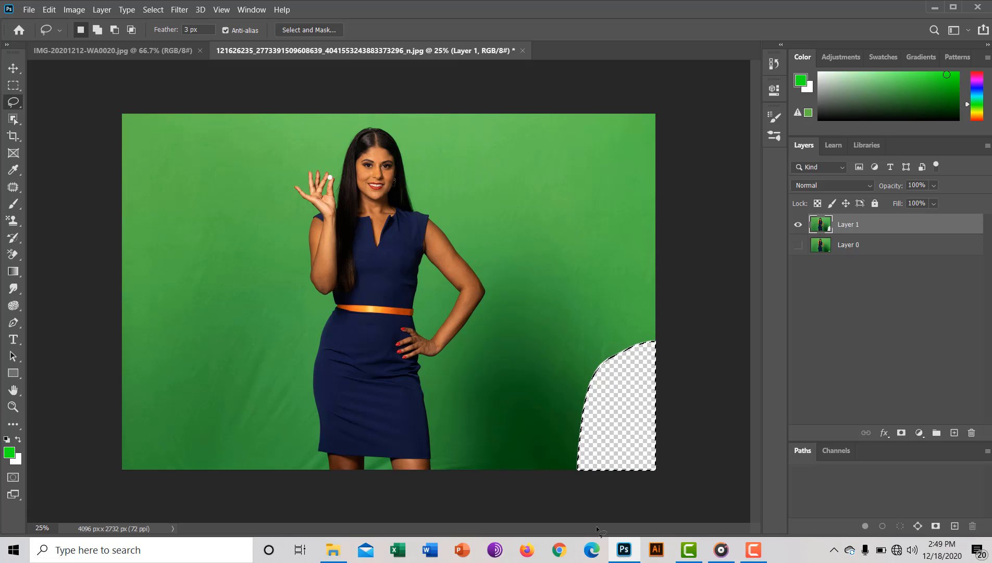
key(ctrl+d)
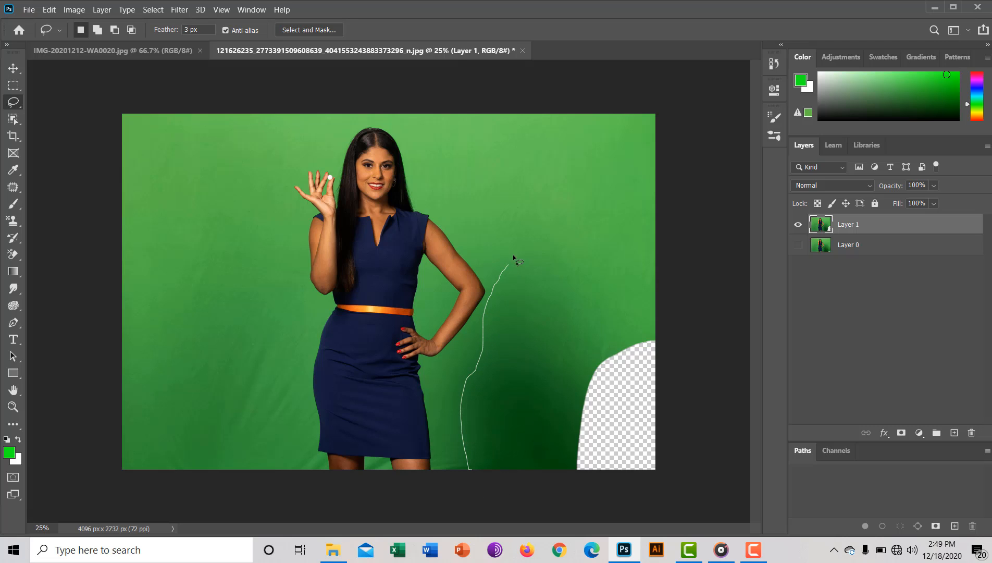
Step: Lasso and delete the large shadowed backdrop area between the woman's bent elbow and the photo's right edge, then deselect
drag(543, 243, 585, 259)
mouse_move(654, 271)
mouse_down()
mouse_move(683, 408)
mouse_move(666, 457)
mouse_move(608, 515)
mouse_up()
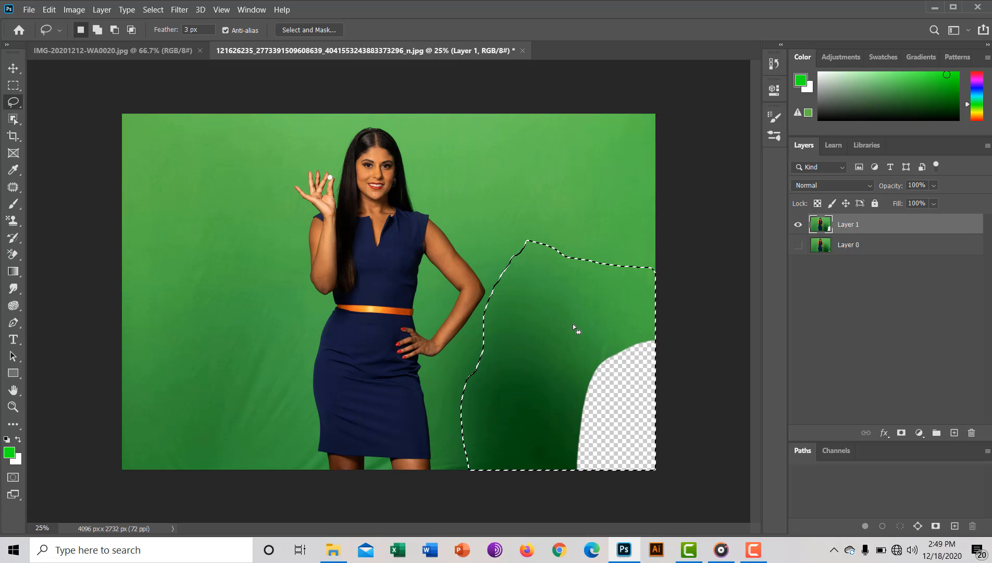
key(Delete)
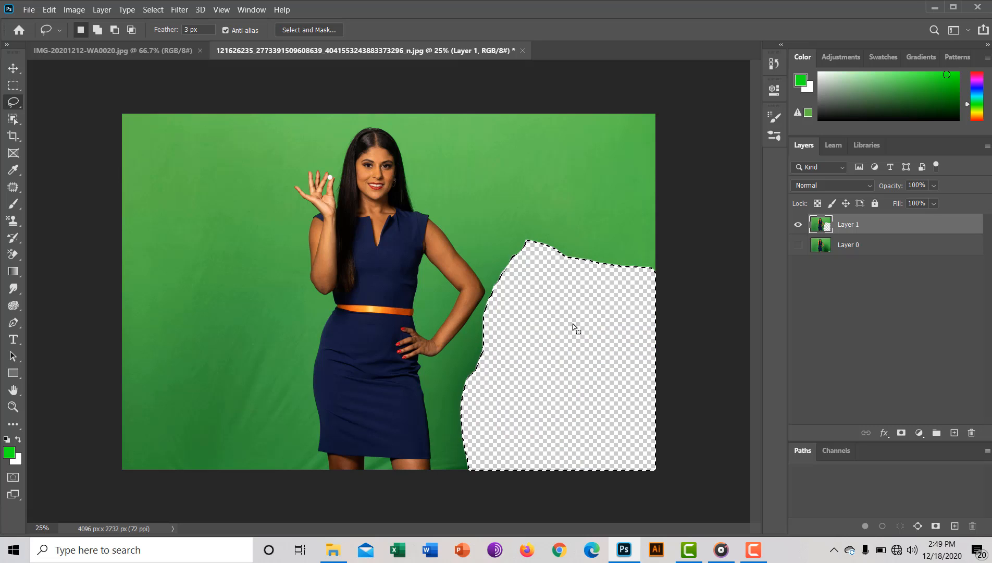
key(ctrl+d)
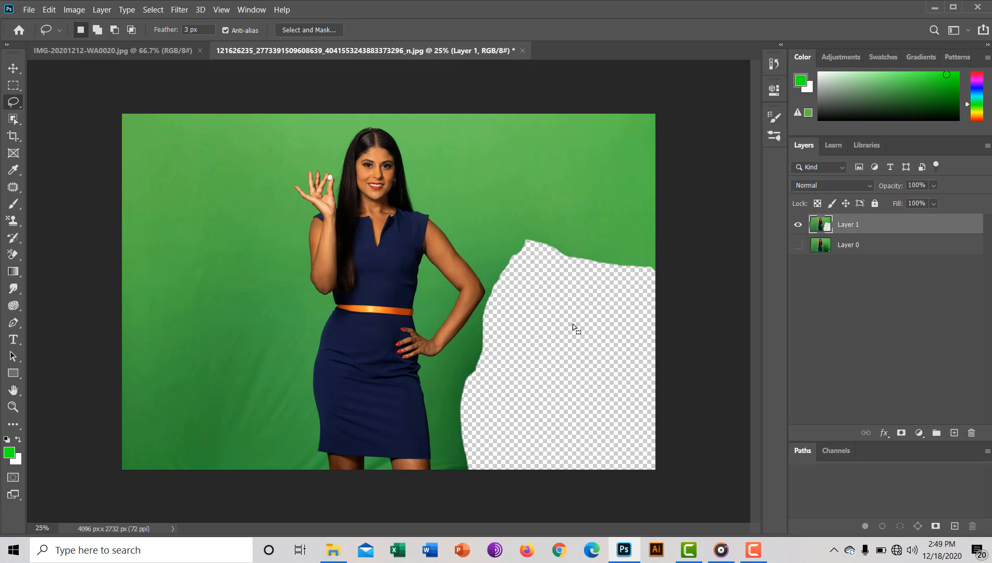
Step: Lasso and delete the backdrop in the photo's lower-left corner, staying clear of the skirt, and deselect
mouse_move(268, 477)
mouse_down()
mouse_move(315, 379)
mouse_move(309, 349)
mouse_move(277, 328)
mouse_move(266, 291)
mouse_up()
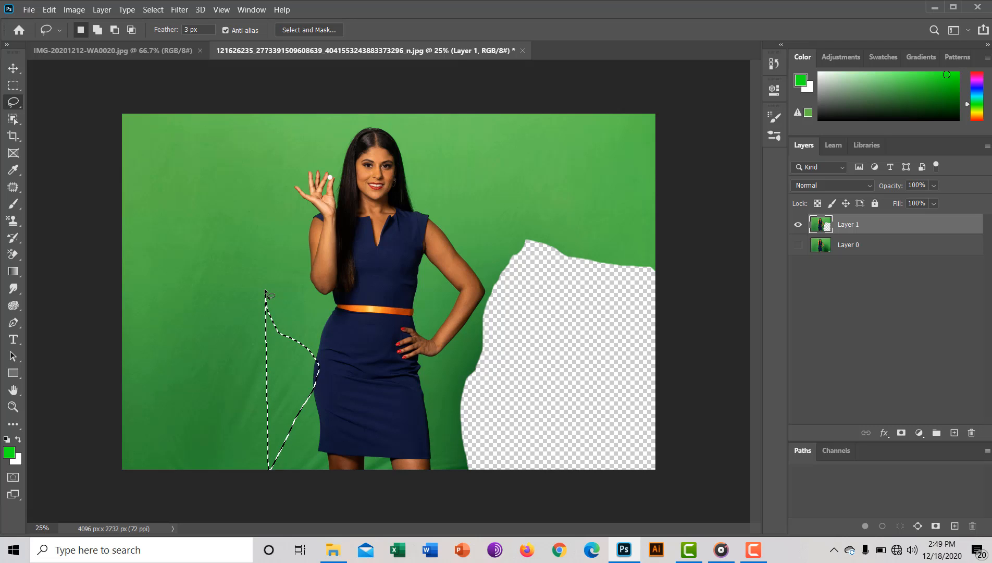
key(ctrl+d)
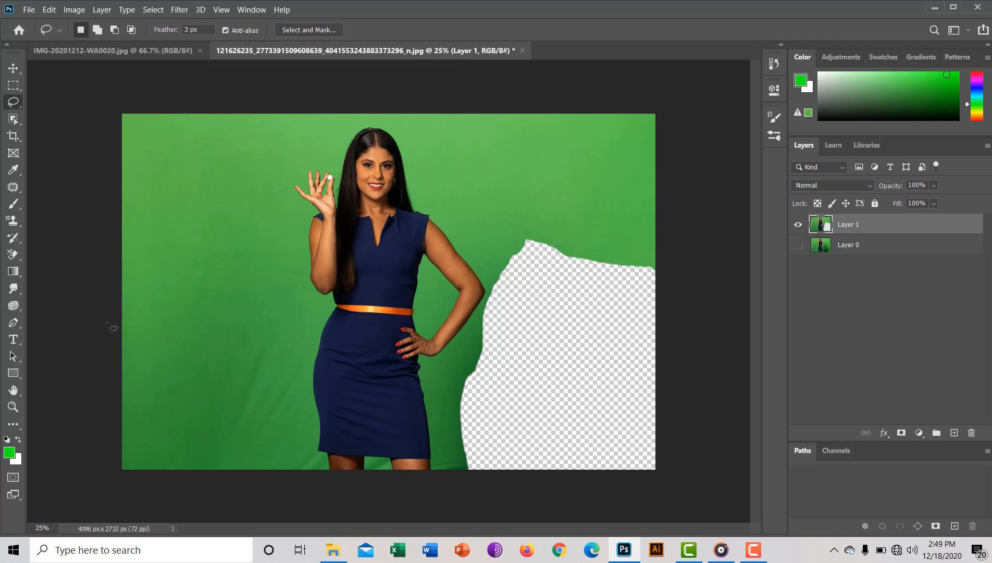
mouse_move(107, 323)
mouse_down()
mouse_move(201, 315)
mouse_move(239, 332)
mouse_up()
mouse_move(256, 440)
mouse_down()
mouse_move(181, 501)
mouse_move(99, 483)
mouse_move(11, 361)
mouse_move(60, 275)
mouse_up()
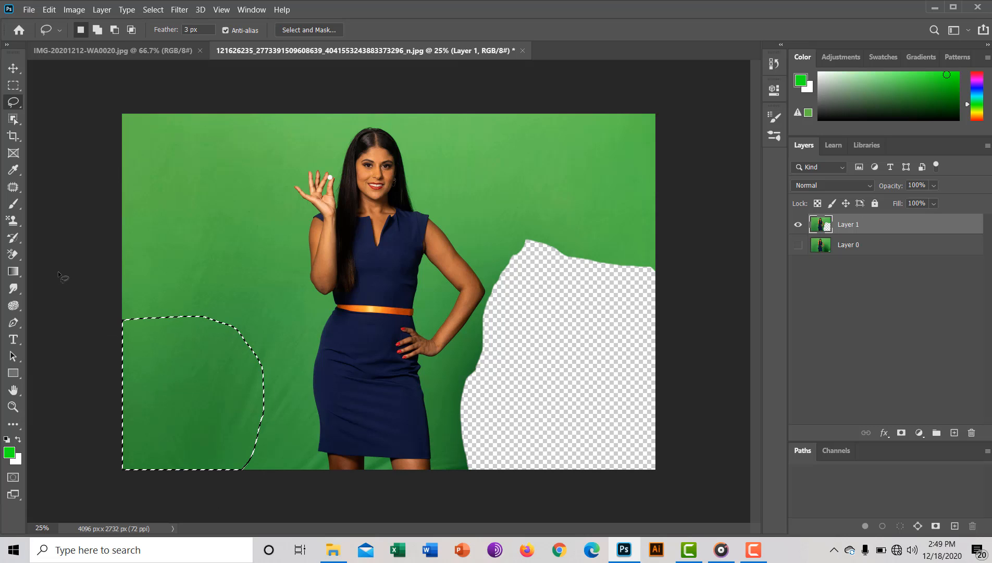
key(Delete)
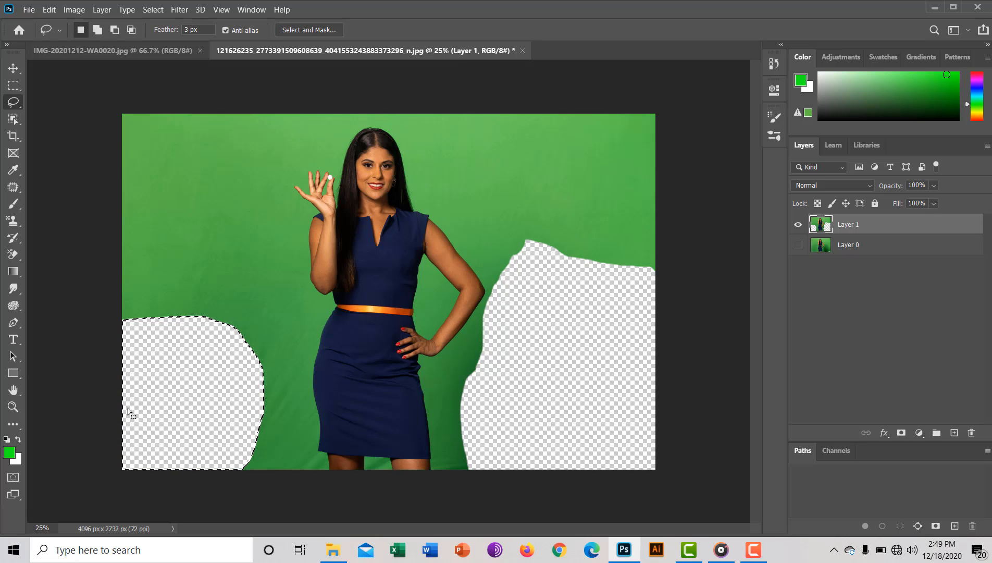
key(ctrl+d)
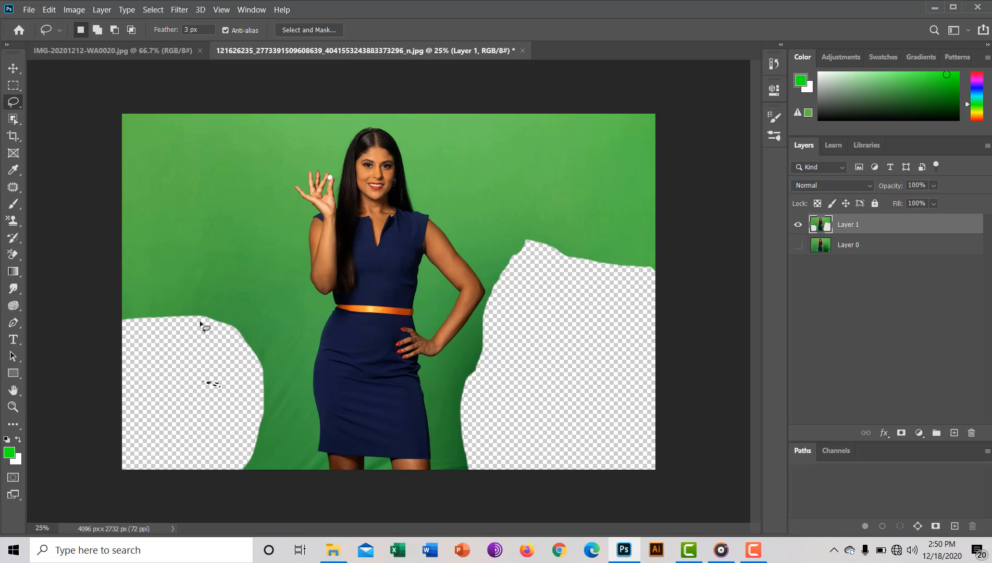
key(ctrl+d)
Step: Lasso and delete the strip of backdrop to the right of the skirt below the elbow, then deselect
mouse_move(449, 460)
mouse_down()
mouse_move(453, 513)
mouse_move(499, 501)
mouse_move(551, 399)
mouse_move(568, 319)
mouse_move(553, 298)
mouse_up()
key(Delete)
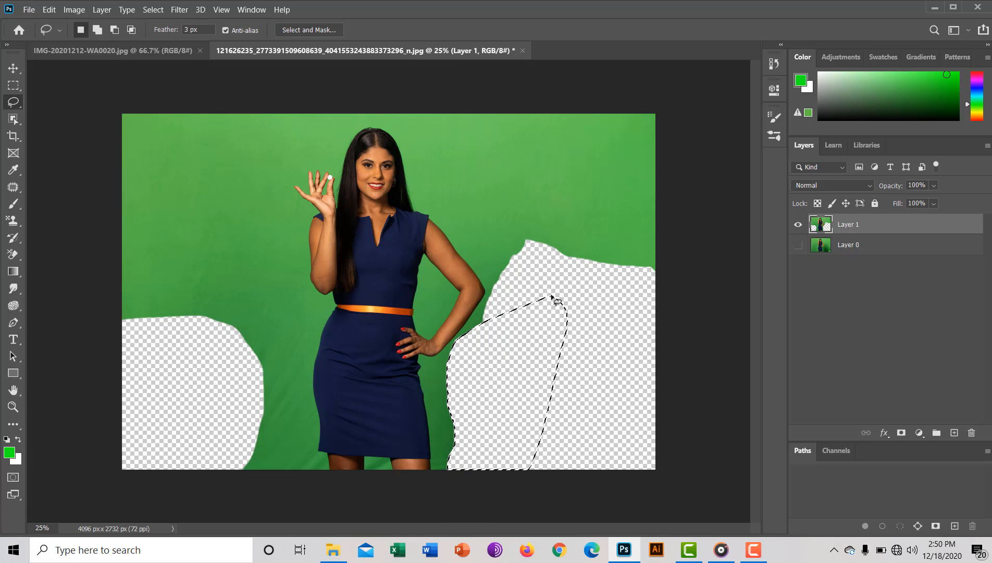
click(587, 337)
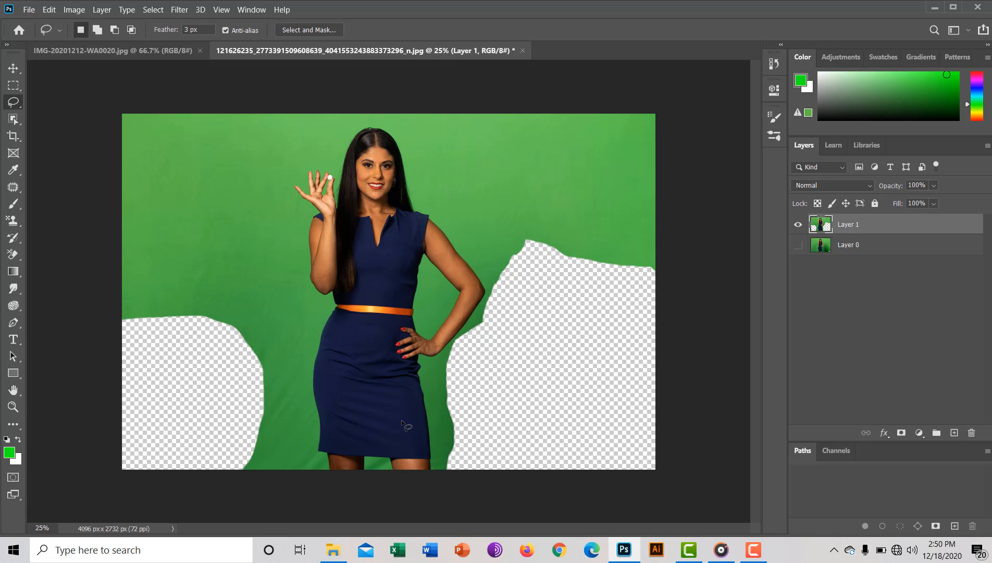
Step: Erase the green backdrop around the woman's head and above her bent arm with the Background Eraser
click(11, 259)
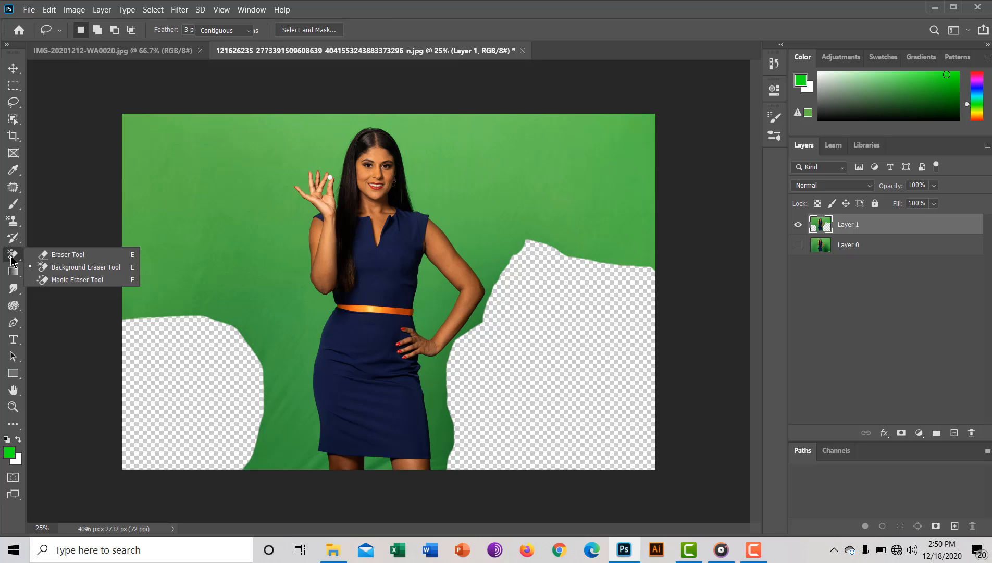
click(57, 268)
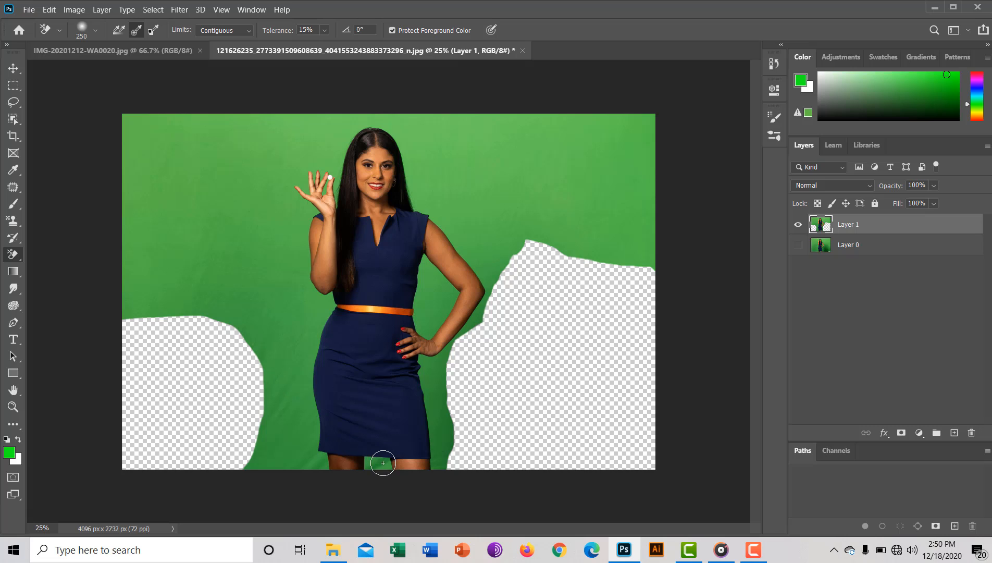
click(437, 159)
drag(424, 164, 409, 154)
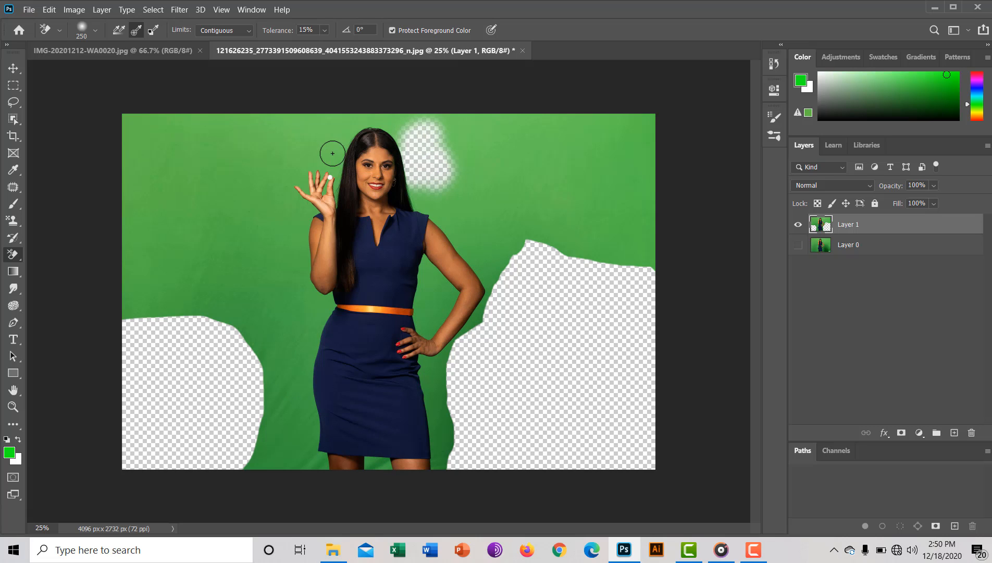
mouse_move(329, 151)
mouse_down()
mouse_move(289, 123)
mouse_move(350, 89)
mouse_move(405, 105)
mouse_move(336, 141)
mouse_move(375, 149)
mouse_move(315, 155)
mouse_move(389, 129)
mouse_move(331, 135)
mouse_move(414, 141)
mouse_move(329, 128)
mouse_move(390, 118)
mouse_move(286, 120)
mouse_move(356, 122)
mouse_move(415, 147)
mouse_move(416, 212)
mouse_move(484, 263)
mouse_move(500, 335)
mouse_move(424, 201)
mouse_move(435, 179)
mouse_move(444, 198)
mouse_move(421, 178)
mouse_up()
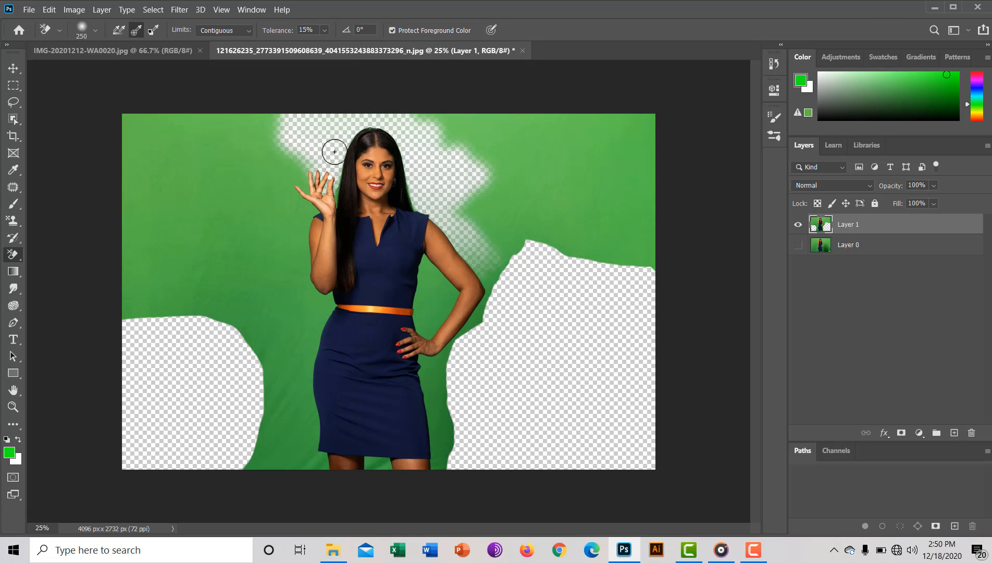
Step: Erase the green backdrop around the raised hand and down along that arm to the waist with the Background Eraser
mouse_move(332, 151)
mouse_down()
mouse_move(305, 214)
mouse_move(314, 220)
mouse_move(322, 189)
mouse_move(295, 203)
mouse_move(313, 158)
mouse_move(290, 211)
mouse_move(295, 169)
mouse_move(269, 239)
mouse_move(325, 209)
mouse_move(333, 180)
mouse_up()
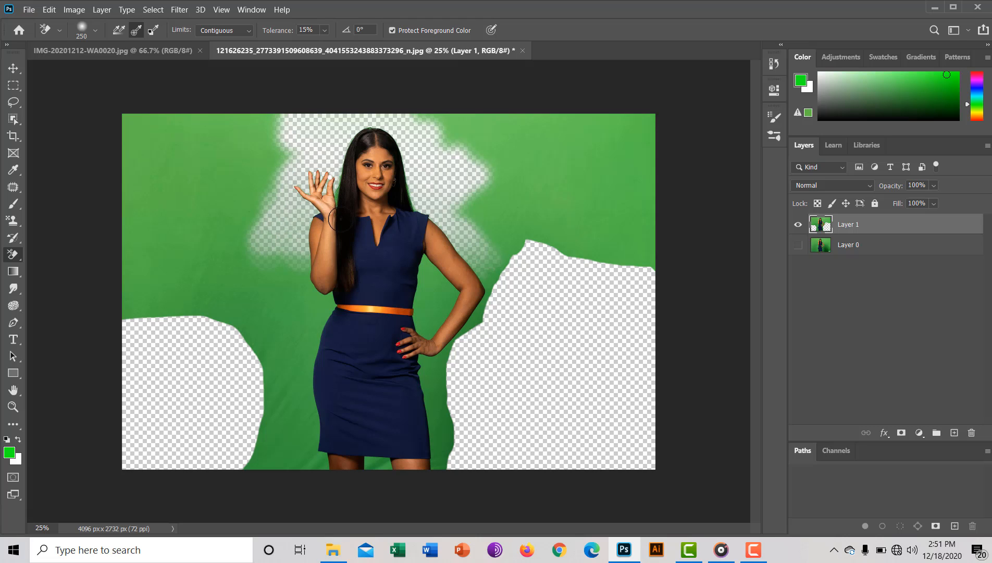
mouse_move(294, 257)
mouse_down()
mouse_move(294, 302)
mouse_move(310, 286)
mouse_up()
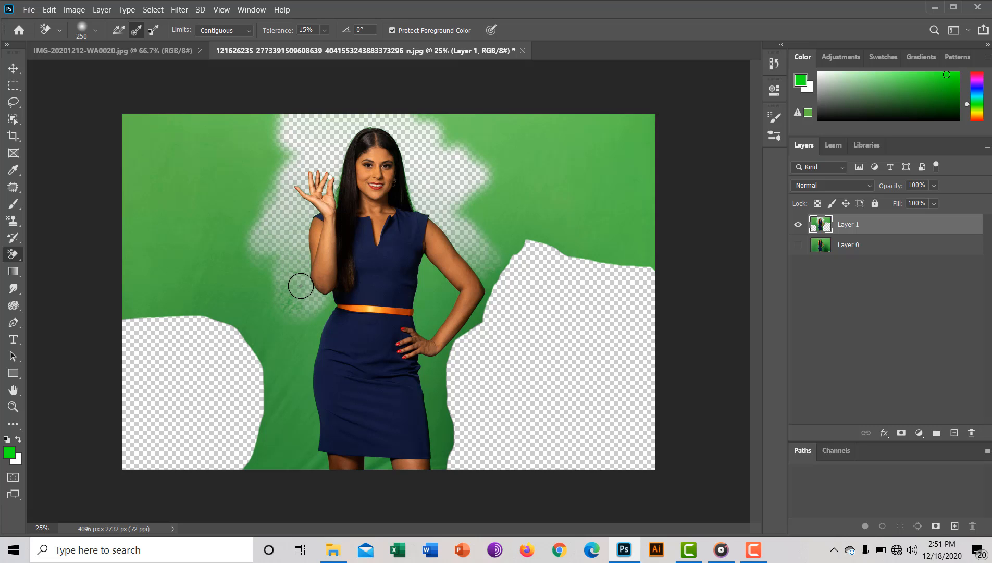
mouse_move(293, 350)
mouse_down()
mouse_move(327, 296)
mouse_move(304, 327)
mouse_move(319, 290)
mouse_move(295, 230)
mouse_move(303, 280)
mouse_move(308, 209)
mouse_up()
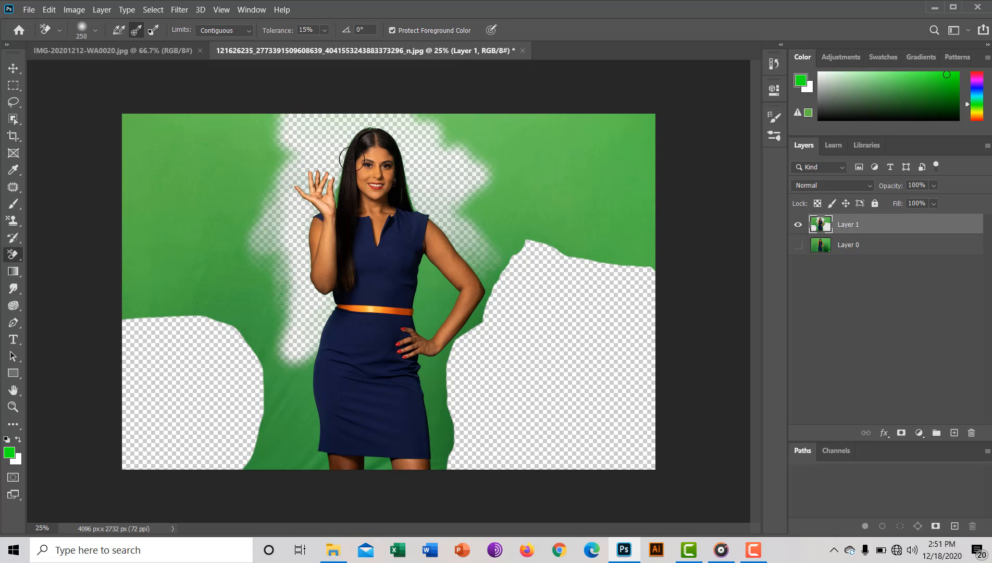
mouse_move(278, 283)
mouse_down()
mouse_move(278, 304)
mouse_move(292, 111)
mouse_move(283, 160)
mouse_move(300, 113)
mouse_move(271, 214)
mouse_move(286, 285)
mouse_move(308, 184)
mouse_up()
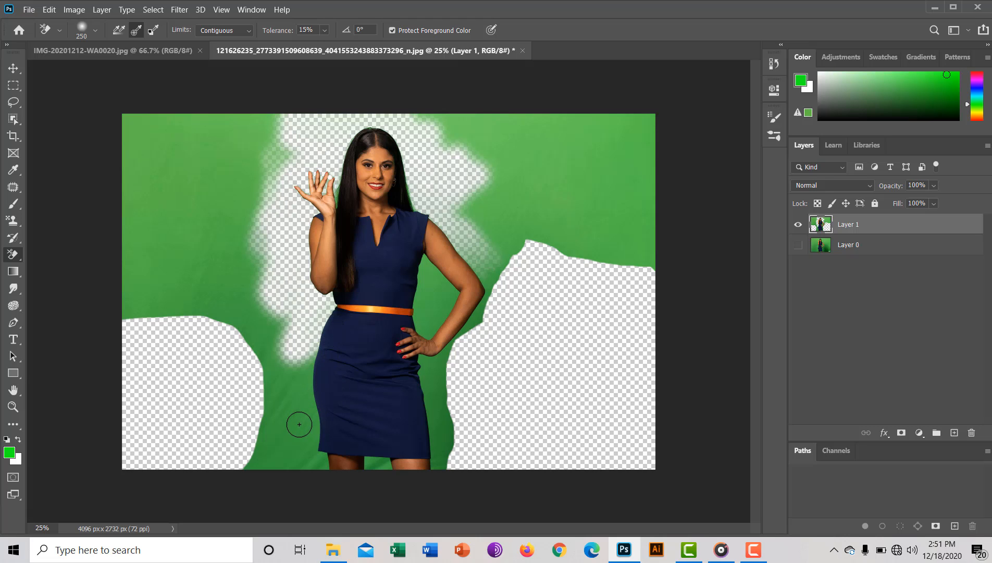
Step: Erase the green backdrop along both sides of the skirt and between the legs with the Background Eraser
drag(301, 426, 311, 369)
mouse_move(310, 368)
mouse_down()
mouse_move(306, 420)
mouse_move(316, 306)
mouse_move(310, 460)
mouse_move(326, 478)
mouse_move(309, 379)
mouse_move(295, 424)
mouse_move(295, 353)
mouse_move(303, 456)
mouse_move(323, 298)
mouse_move(314, 394)
mouse_up()
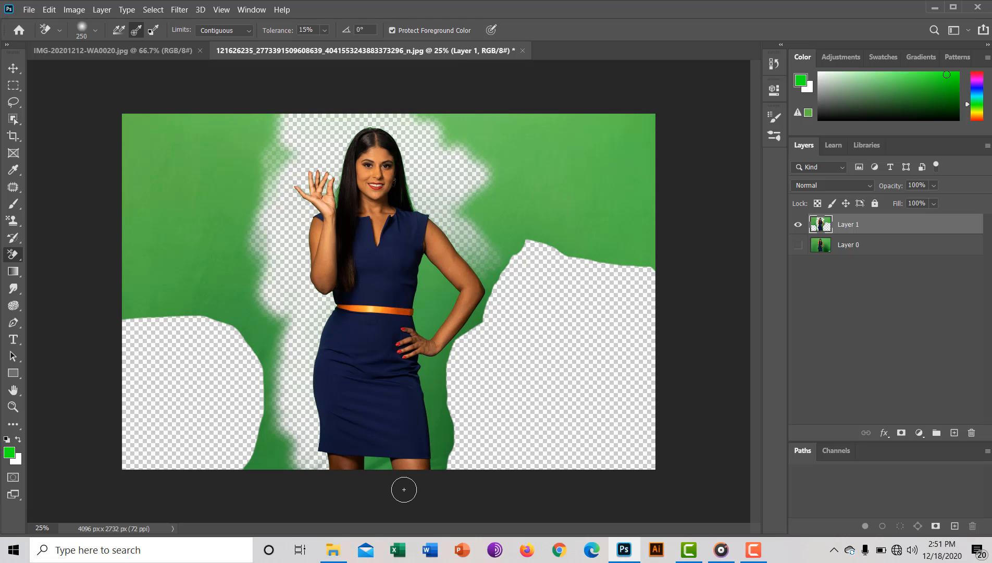
click(376, 465)
mouse_move(437, 436)
mouse_down()
mouse_move(435, 337)
mouse_move(443, 490)
mouse_move(426, 401)
mouse_move(432, 410)
mouse_move(434, 370)
mouse_move(445, 477)
mouse_move(431, 420)
mouse_move(433, 461)
mouse_move(437, 418)
mouse_move(443, 470)
mouse_up()
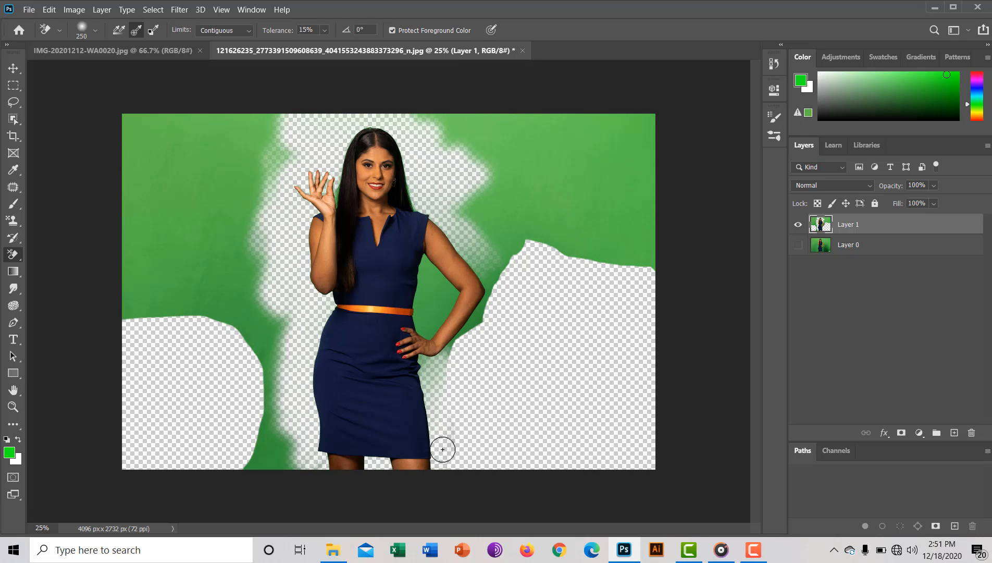
click(420, 366)
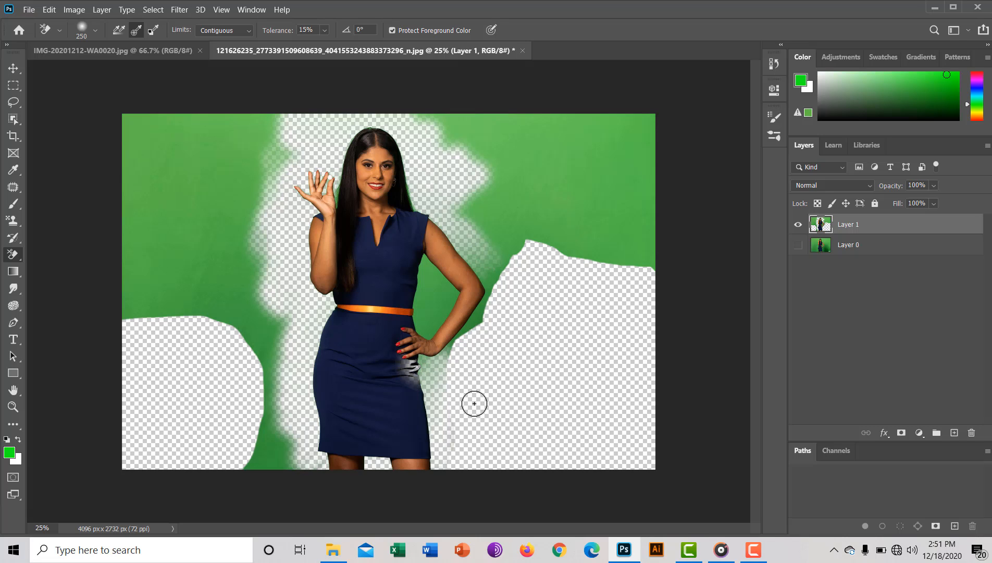
Step: Undo the erasure that cut into the skirt below the hand, and erase the backdrop remnants beside the skirt and forearm with the Background Eraser
key(ctrl+z)
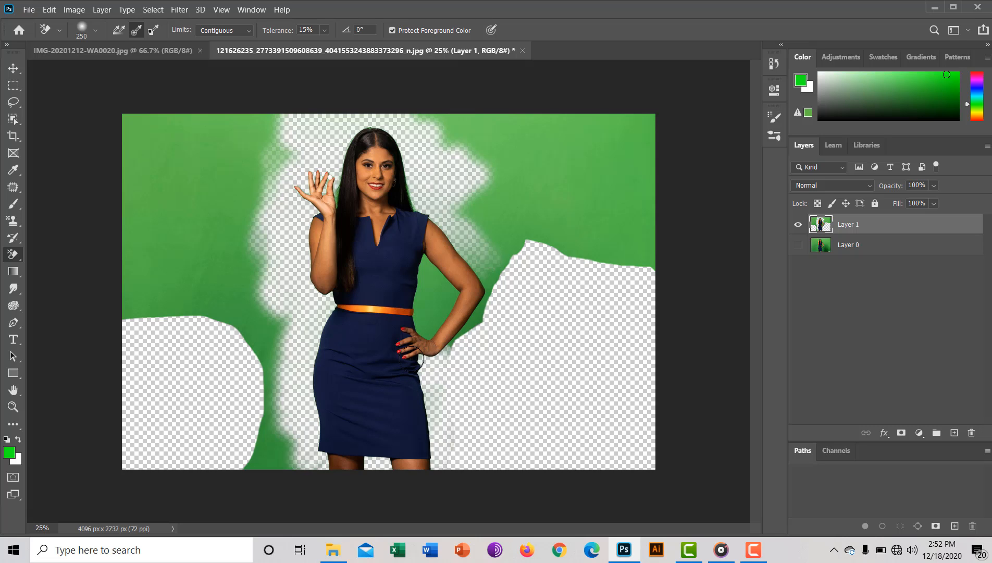
mouse_move(431, 377)
mouse_down()
mouse_move(445, 449)
mouse_move(442, 416)
mouse_move(452, 440)
mouse_up()
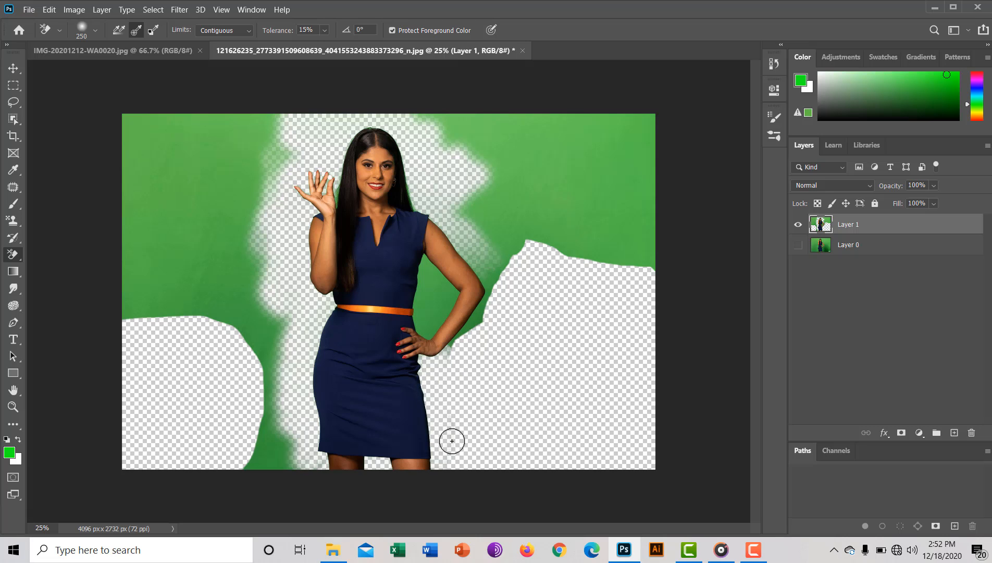
drag(475, 317, 441, 361)
mouse_move(475, 316)
mouse_down()
mouse_move(509, 255)
mouse_move(478, 308)
mouse_move(495, 299)
mouse_move(508, 354)
mouse_up()
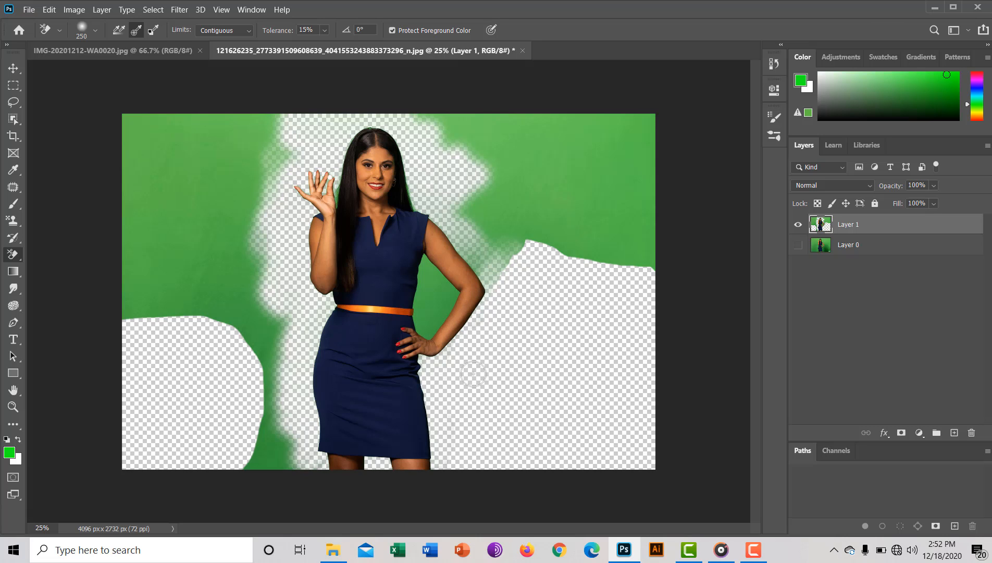
Step: Erase the green backdrop around the elbow, inside the bent arm and along the upper arm with the Background Eraser
drag(463, 247, 499, 266)
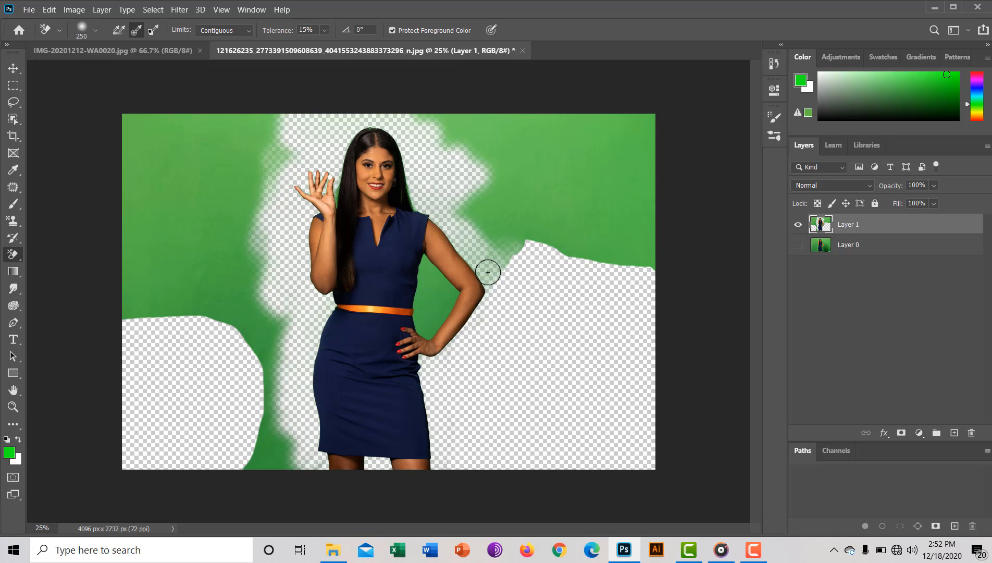
click(487, 272)
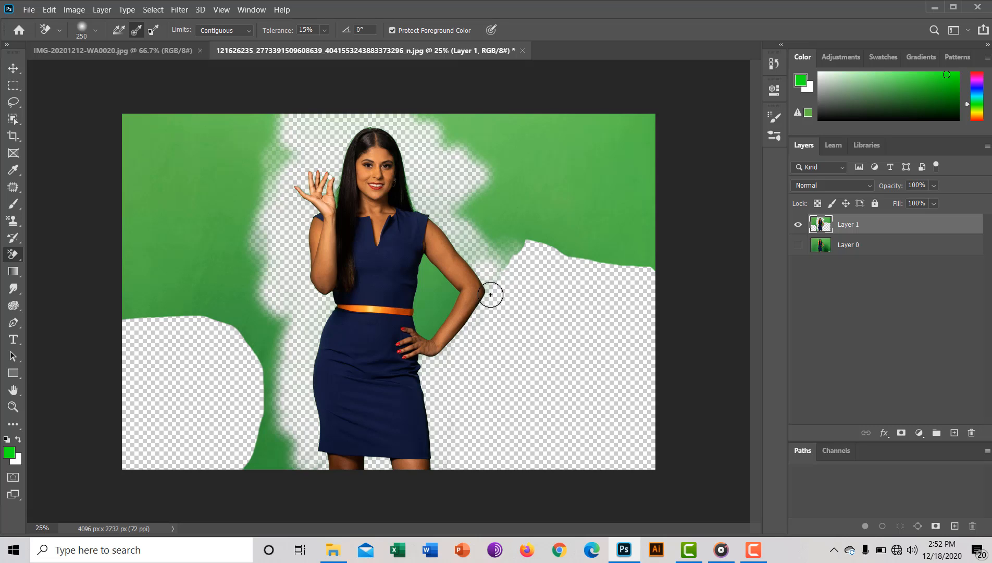
mouse_move(427, 301)
mouse_down()
mouse_move(444, 270)
mouse_move(417, 360)
mouse_up()
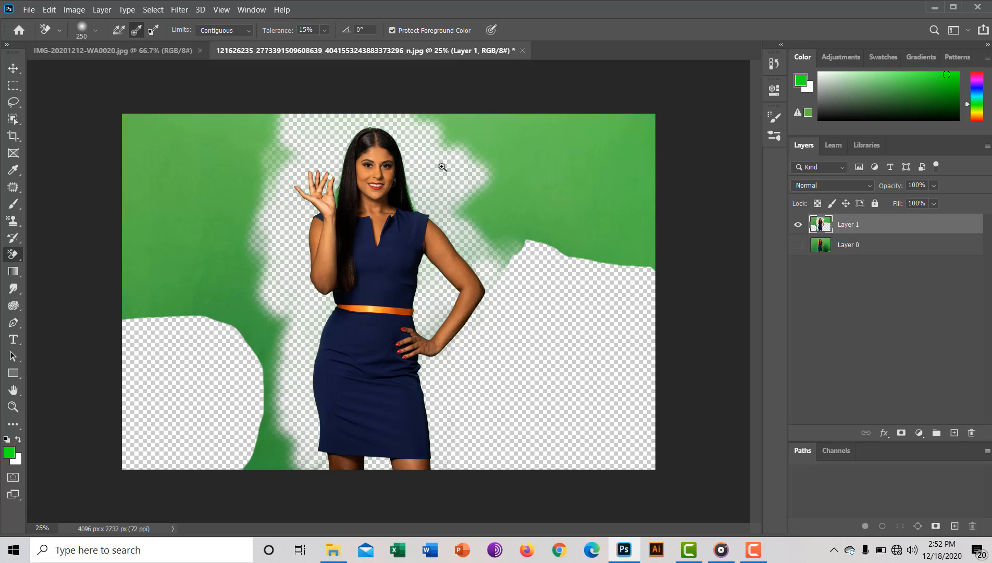
drag(454, 177, 483, 206)
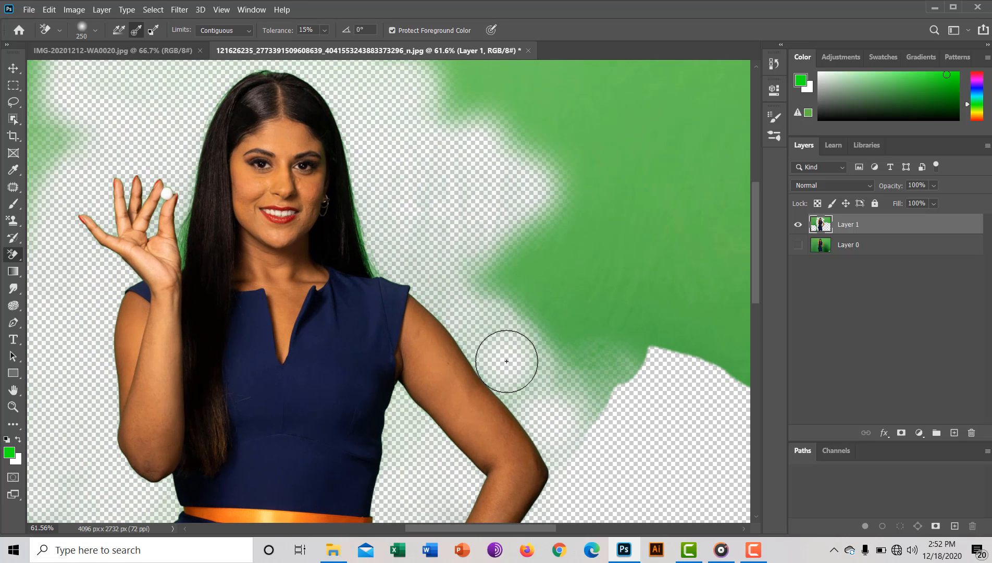
mouse_move(509, 381)
mouse_down()
mouse_move(590, 435)
mouse_move(548, 400)
mouse_move(516, 428)
mouse_up()
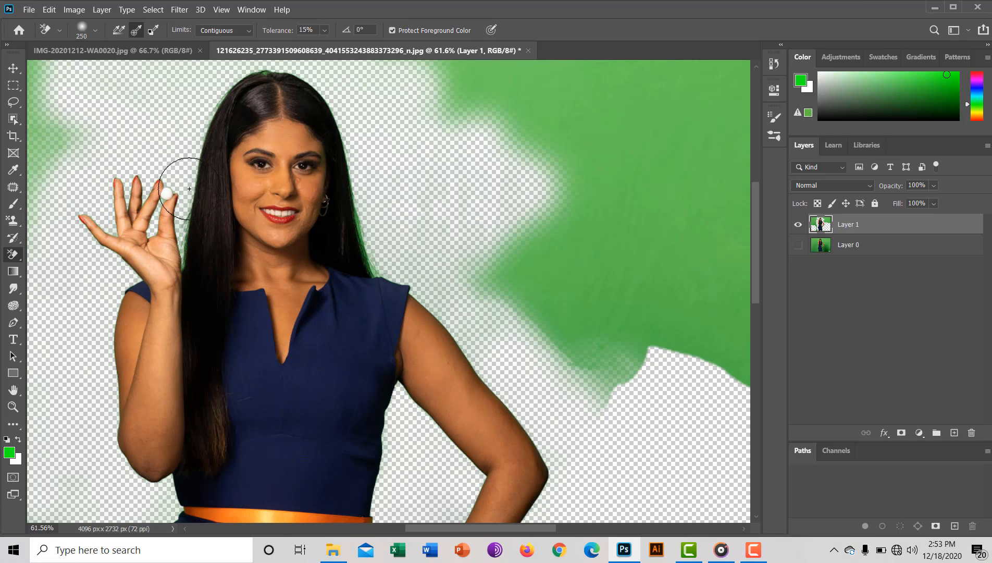
Step: Try to erase the green fringe along the hair above the shoulder with an 80 px Background Eraser at 80% tolerance
key(ctrl+space)
drag(389, 227, 438, 268)
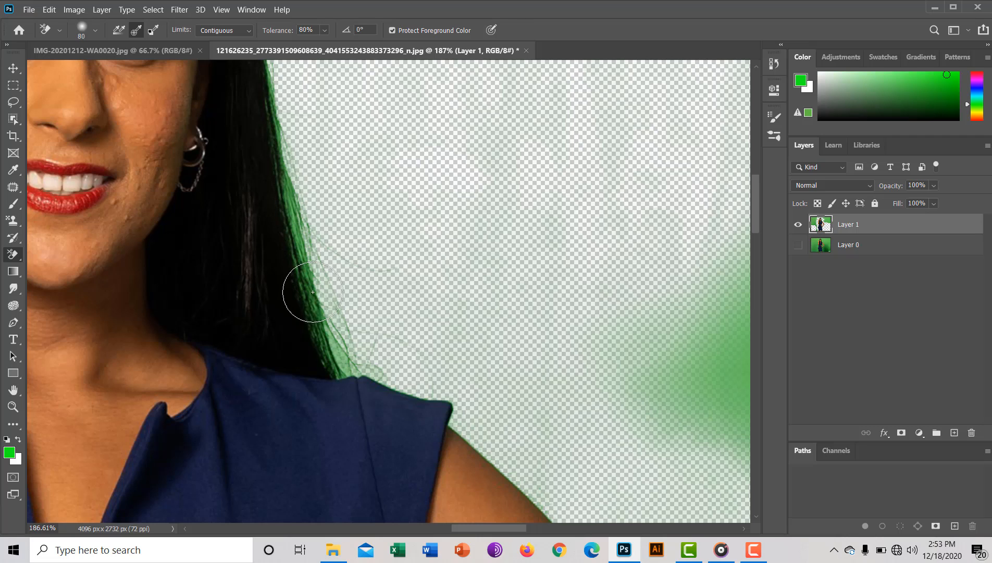
mouse_move(335, 352)
mouse_down()
mouse_move(349, 372)
mouse_move(302, 254)
mouse_up()
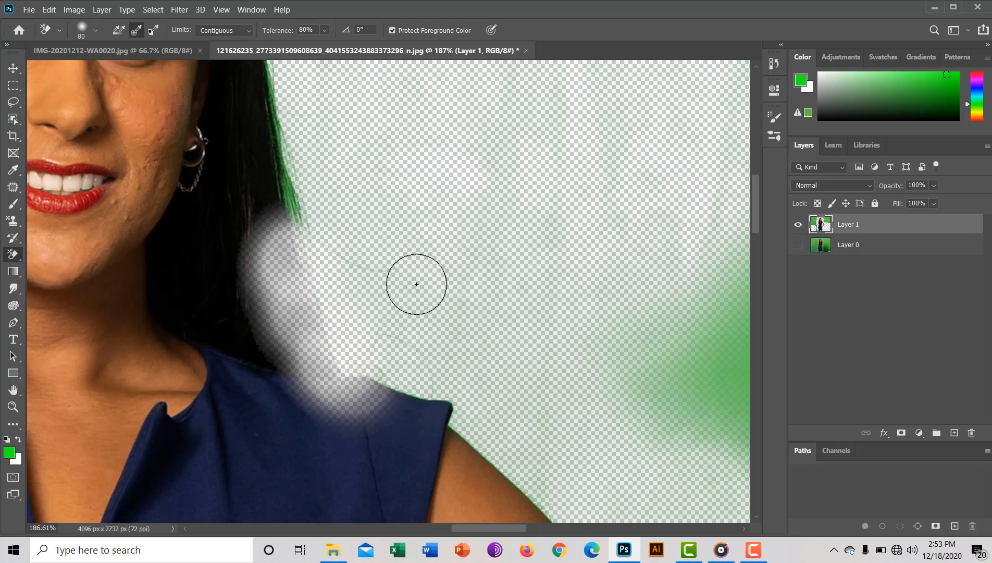
key(ctrl+z)
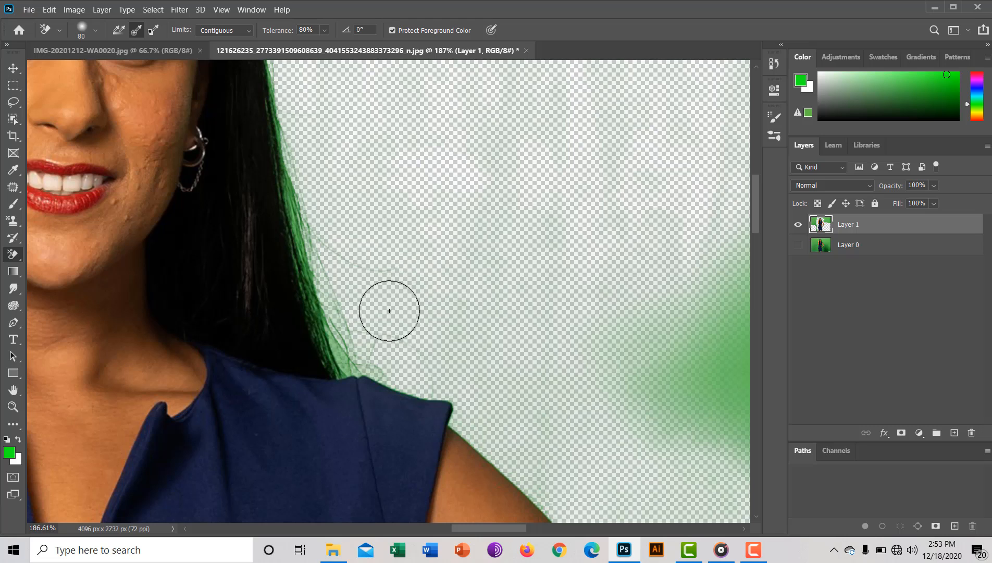
mouse_move(343, 344)
mouse_down()
mouse_move(357, 375)
mouse_move(304, 258)
mouse_move(379, 492)
mouse_move(414, 445)
mouse_move(345, 383)
mouse_move(359, 290)
mouse_move(312, 265)
mouse_move(309, 209)
mouse_move(329, 191)
mouse_move(395, 205)
mouse_up()
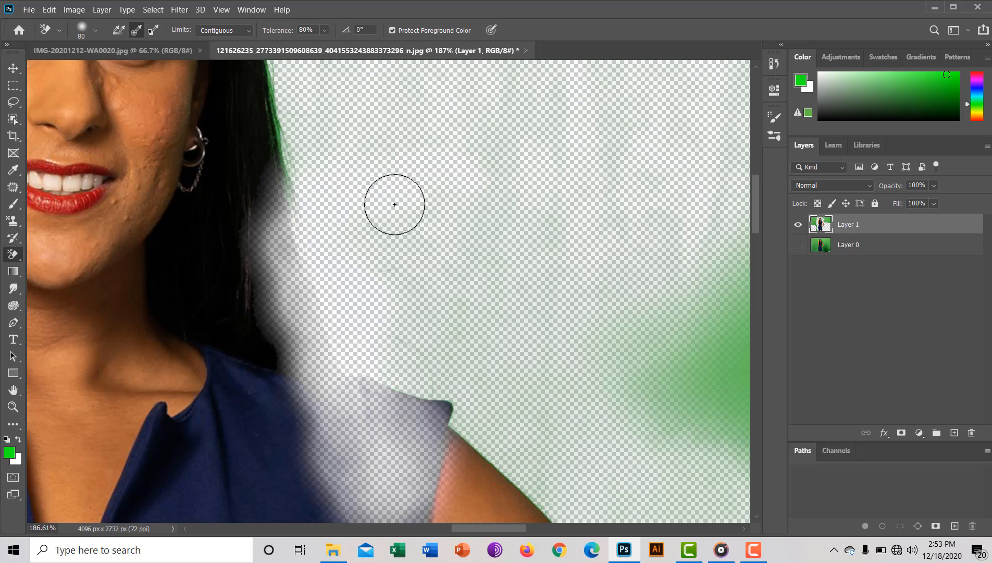
key(ctrl+z)
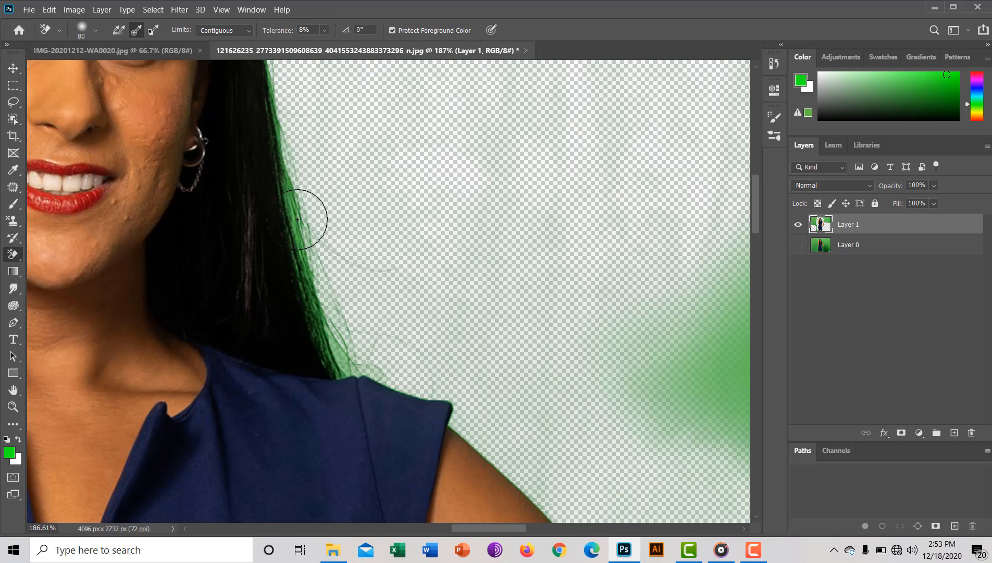
Step: Erase along the hair's green fringe above the shoulder with the Background Eraser at 8% tolerance, and switch to the Lasso tool
mouse_move(297, 220)
mouse_down()
mouse_move(309, 268)
mouse_move(300, 183)
mouse_move(346, 395)
mouse_move(324, 322)
mouse_move(362, 378)
mouse_move(333, 327)
mouse_move(347, 367)
mouse_move(318, 331)
mouse_move(345, 354)
mouse_move(326, 294)
mouse_move(341, 339)
mouse_up()
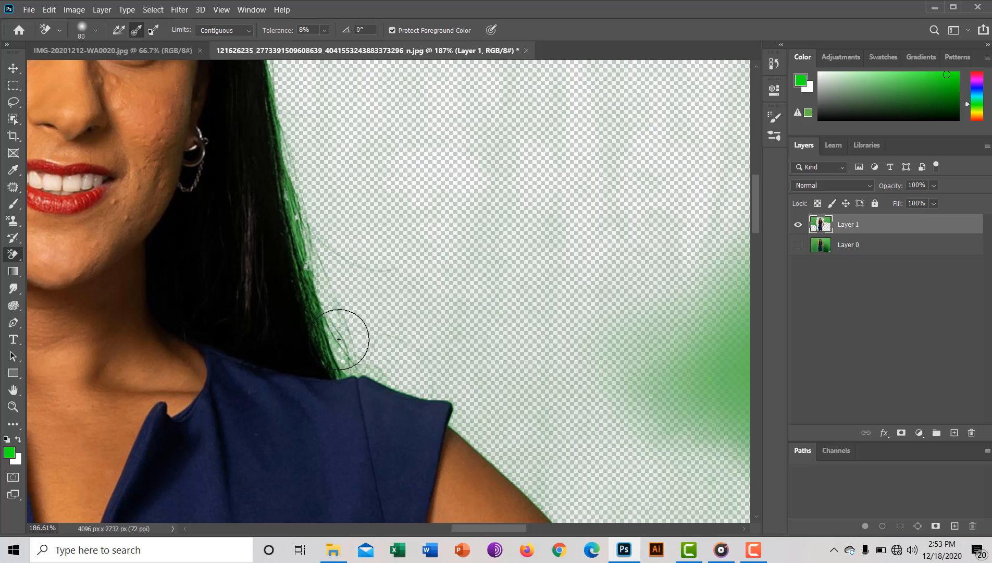
mouse_move(301, 215)
mouse_down()
mouse_move(299, 246)
mouse_move(300, 228)
mouse_up()
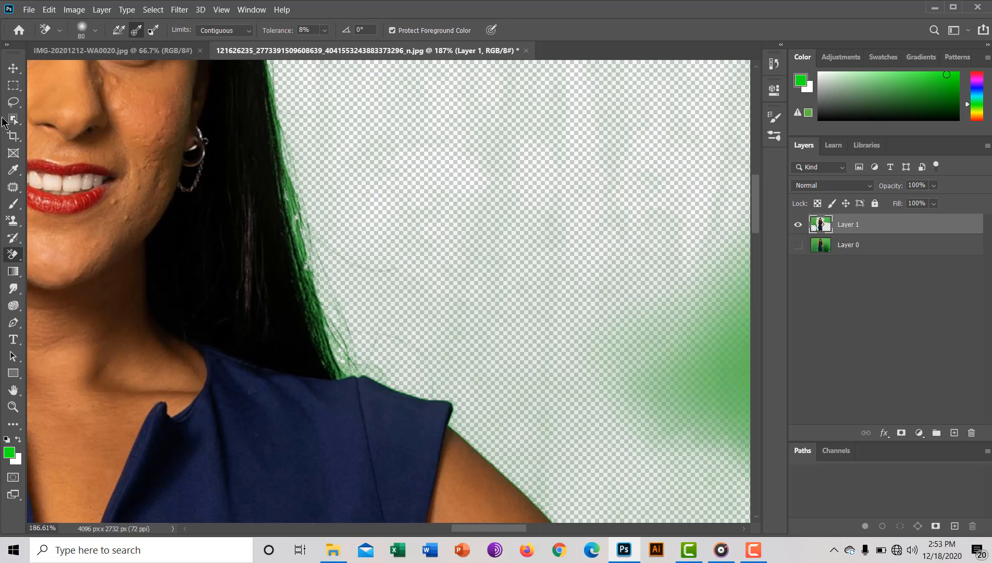
click(15, 105)
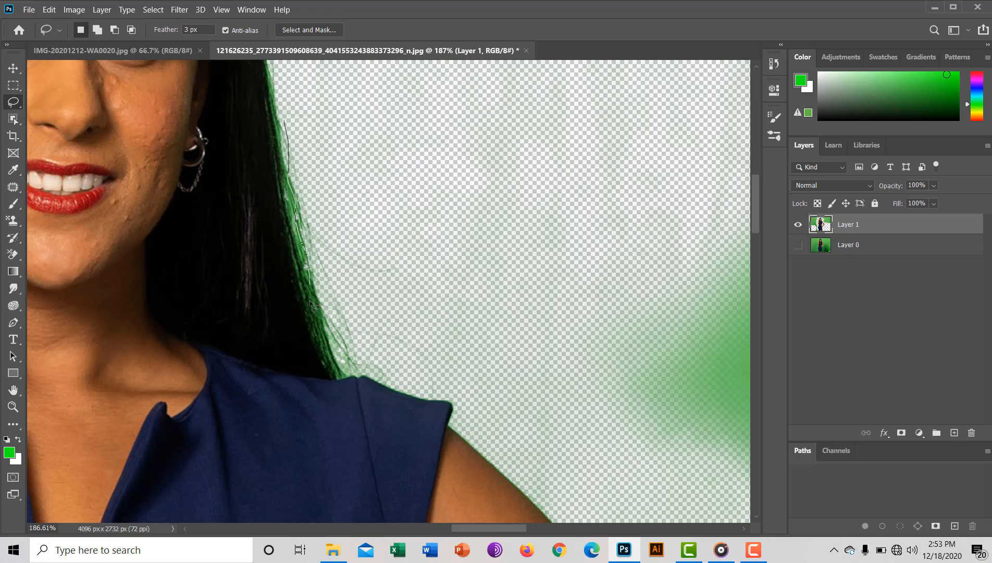
mouse_move(376, 386)
mouse_down()
mouse_move(363, 239)
mouse_move(288, 131)
mouse_up()
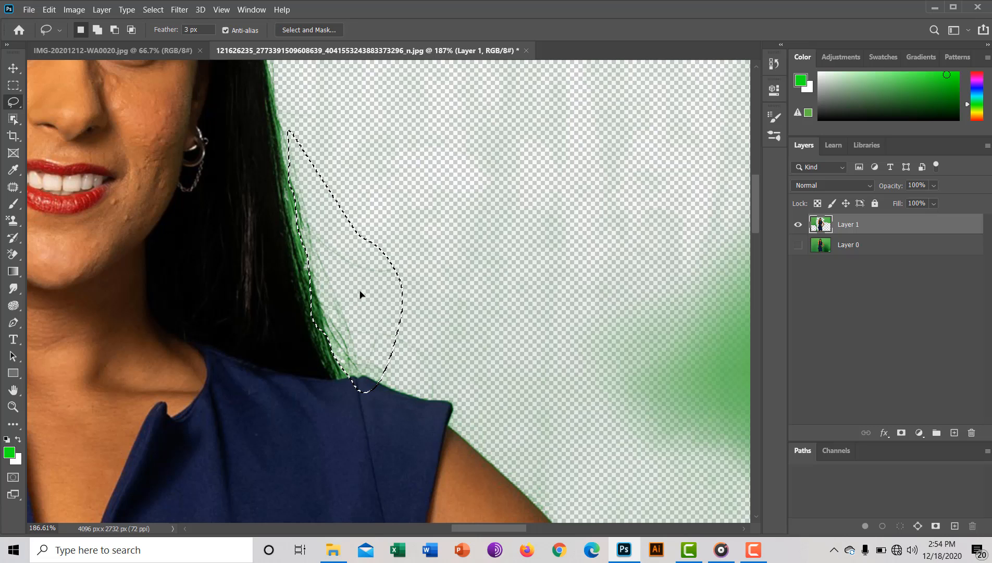
mouse_move(362, 310)
mouse_down()
mouse_move(357, 287)
mouse_move(419, 266)
mouse_up()
click(420, 267)
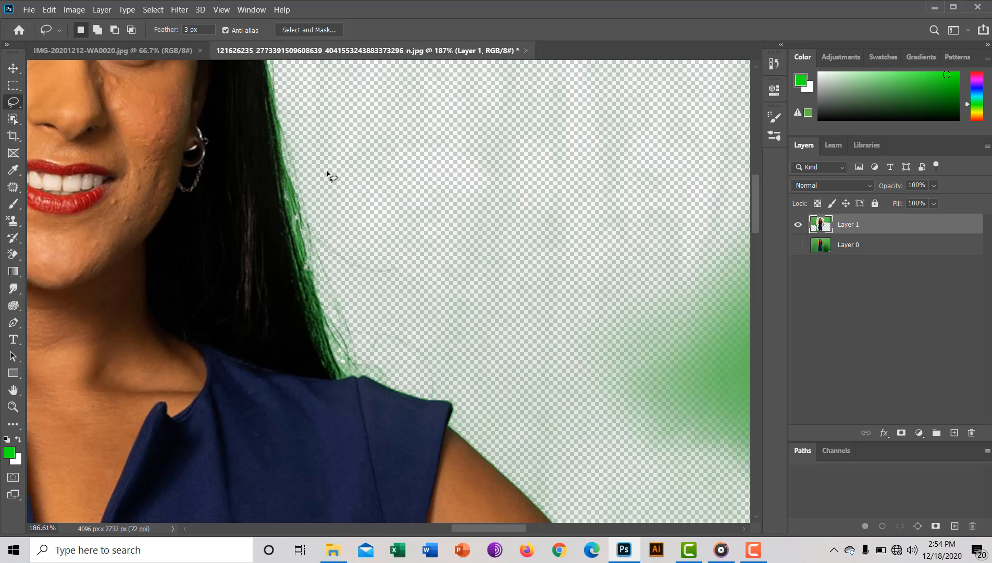
Step: Lasso a rounded patch, position it against the hair edge to delete the green fringe, repeat lower down to the shoulder, and deselect
mouse_move(354, 260)
mouse_down()
mouse_move(443, 226)
mouse_move(413, 178)
mouse_up()
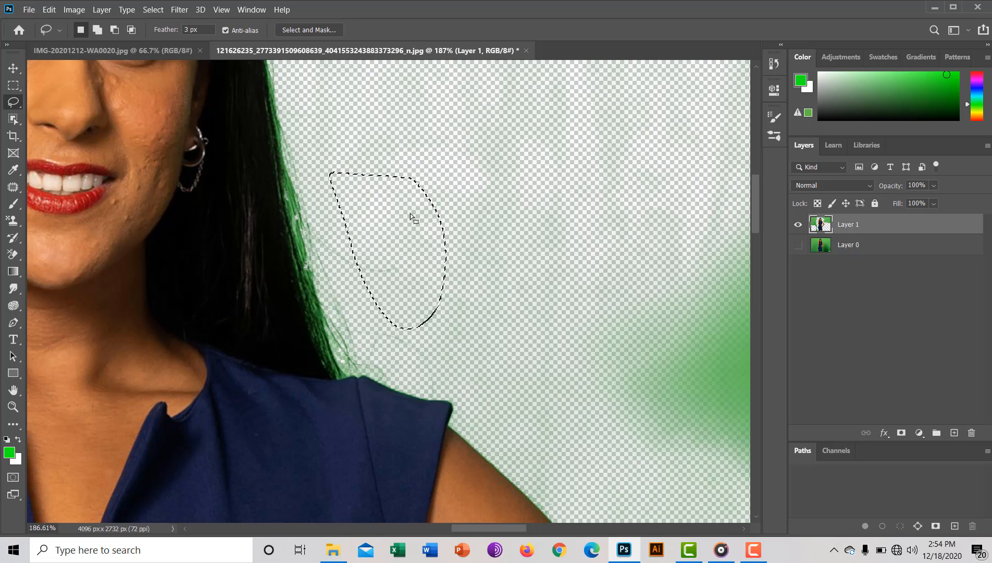
drag(414, 236, 366, 239)
key(Delete)
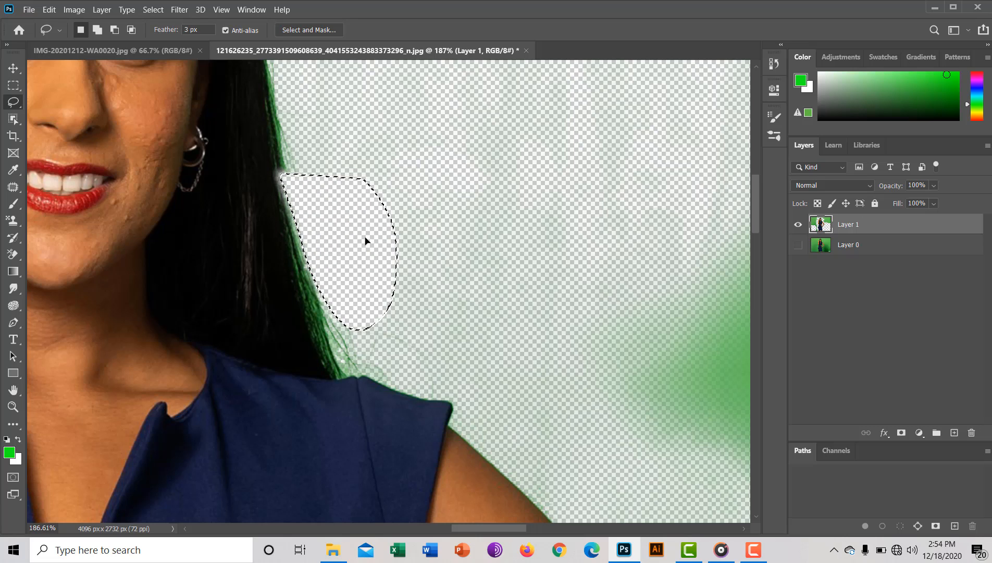
mouse_move(376, 276)
mouse_down()
mouse_move(377, 226)
mouse_move(391, 341)
mouse_move(386, 324)
mouse_up()
key(Delete)
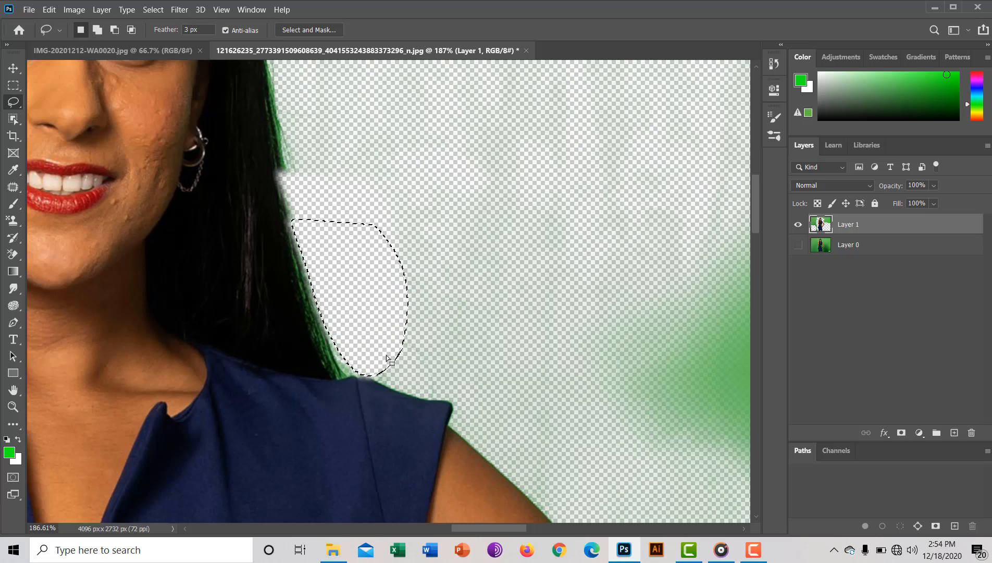
mouse_move(364, 314)
mouse_down()
mouse_move(477, 350)
mouse_move(544, 349)
mouse_up()
key(ctrl+d)
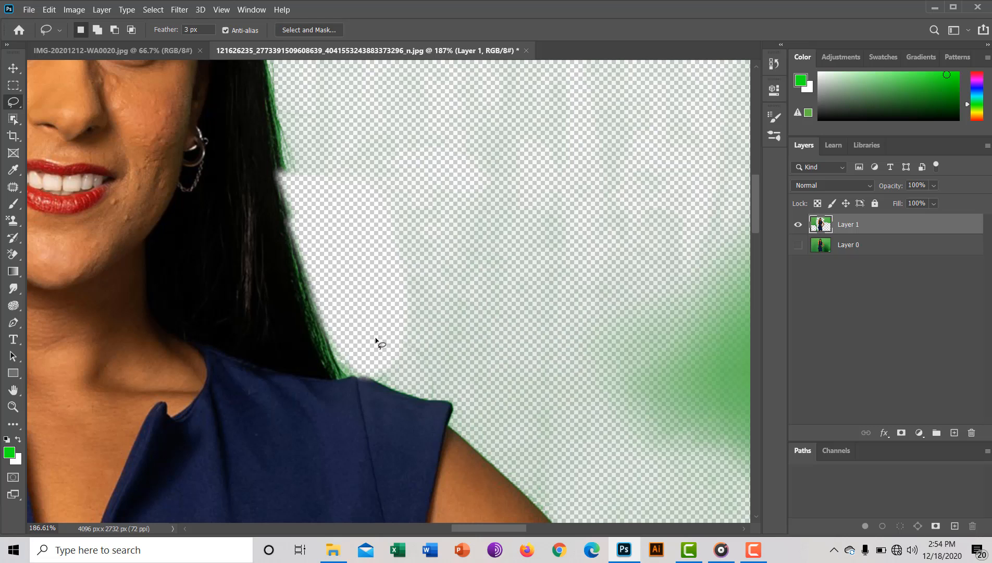
Step: Lasso the large area of faint green residue above the shoulder beside the hair, delete it and deselect
mouse_move(494, 437)
mouse_down()
mouse_move(524, 458)
mouse_move(596, 407)
mouse_up()
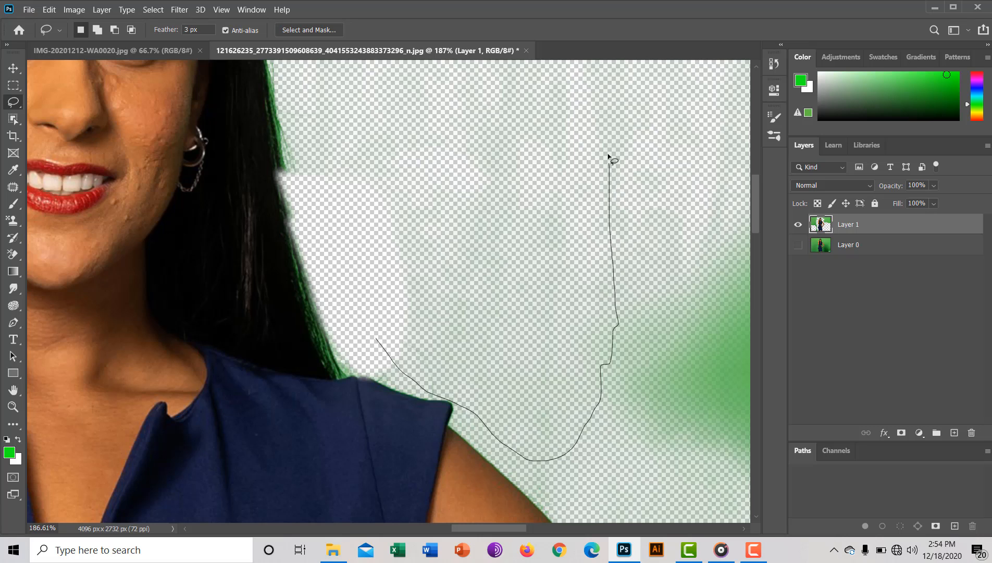
mouse_move(607, 112)
mouse_down()
mouse_move(585, 87)
mouse_move(371, 46)
mouse_move(323, 97)
mouse_move(328, 169)
mouse_up()
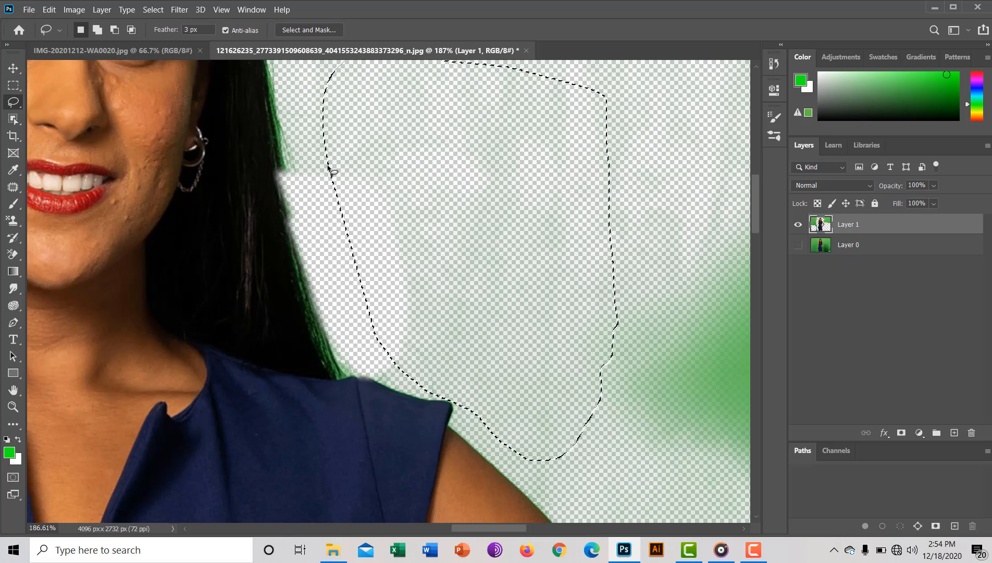
key(Delete)
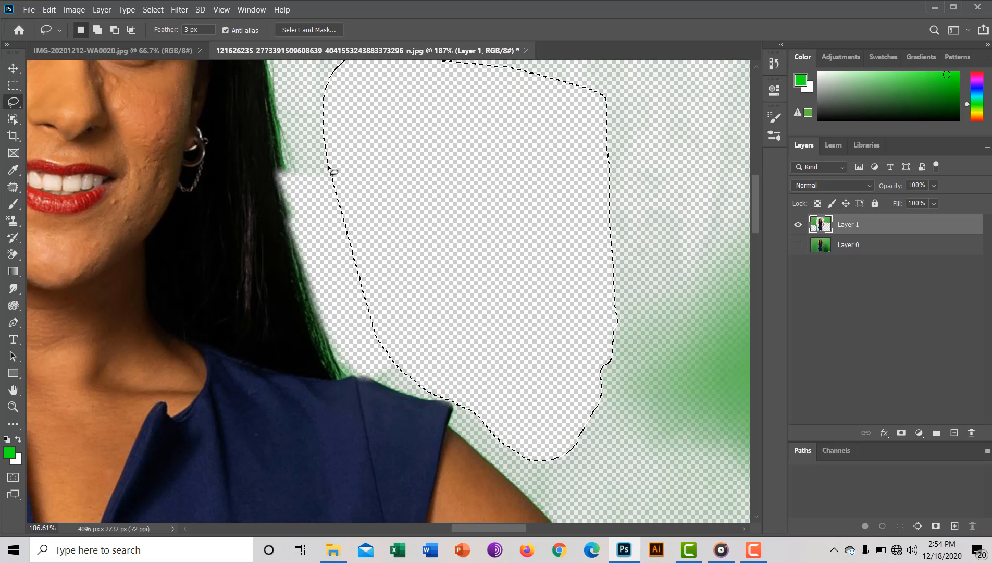
key(ctrl+d)
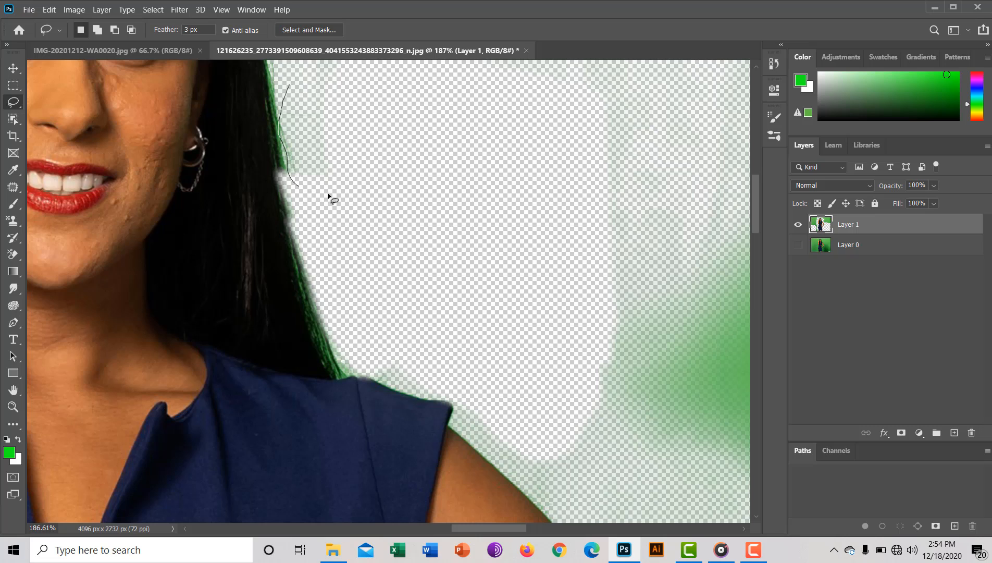
Step: Try to delete the green fringe beside the hair at earring height with a lassoed patch positioned against the hair edge
mouse_move(330, 198)
mouse_down()
mouse_move(344, 67)
mouse_move(292, 78)
mouse_up()
drag(309, 134, 301, 136)
key(Delete)
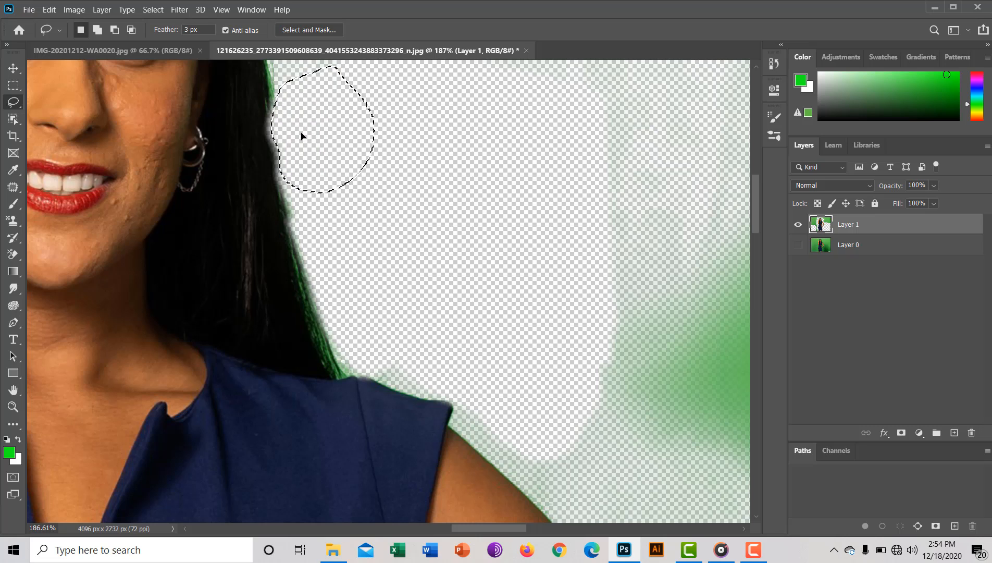
click(433, 225)
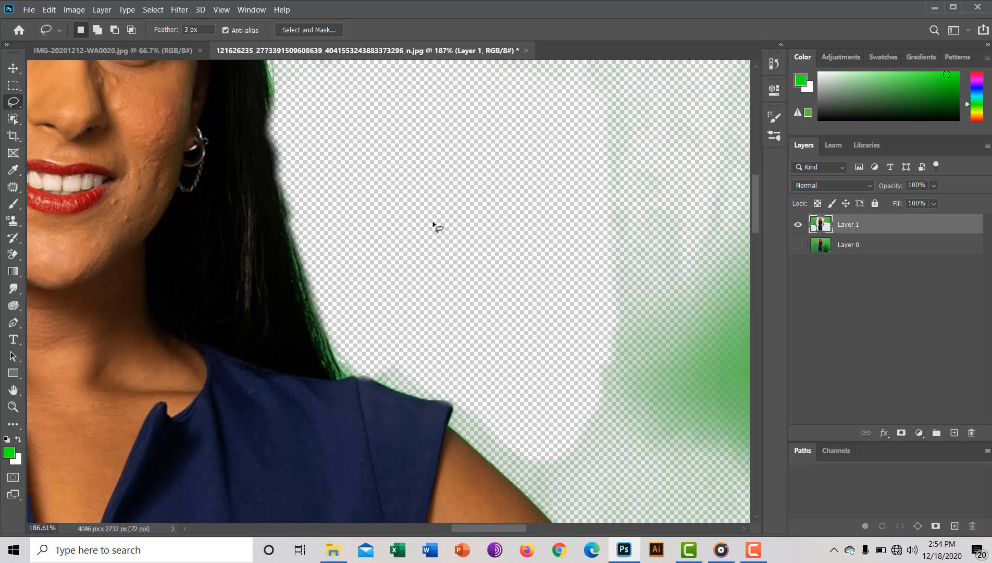
drag(435, 224, 389, 219)
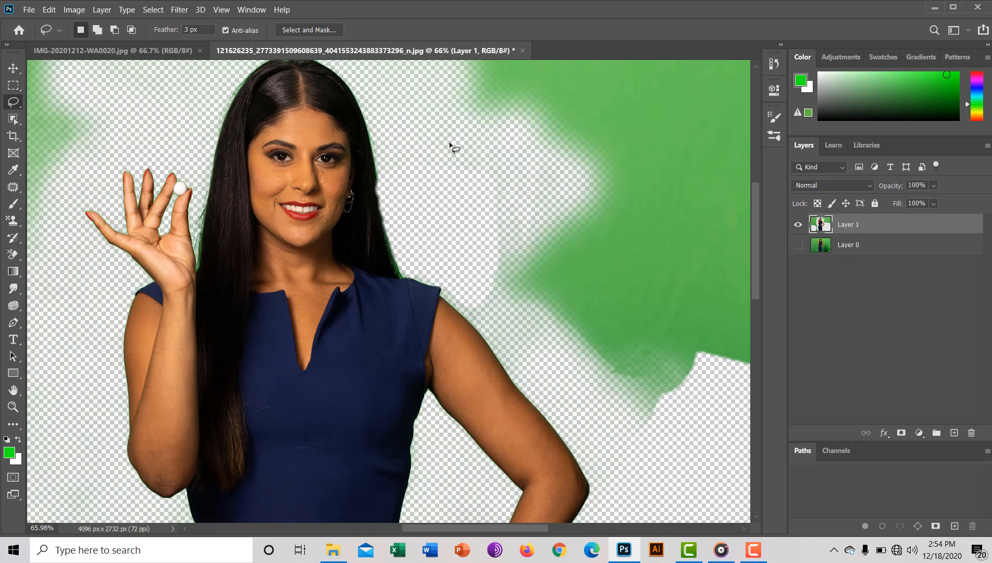
drag(440, 140, 480, 151)
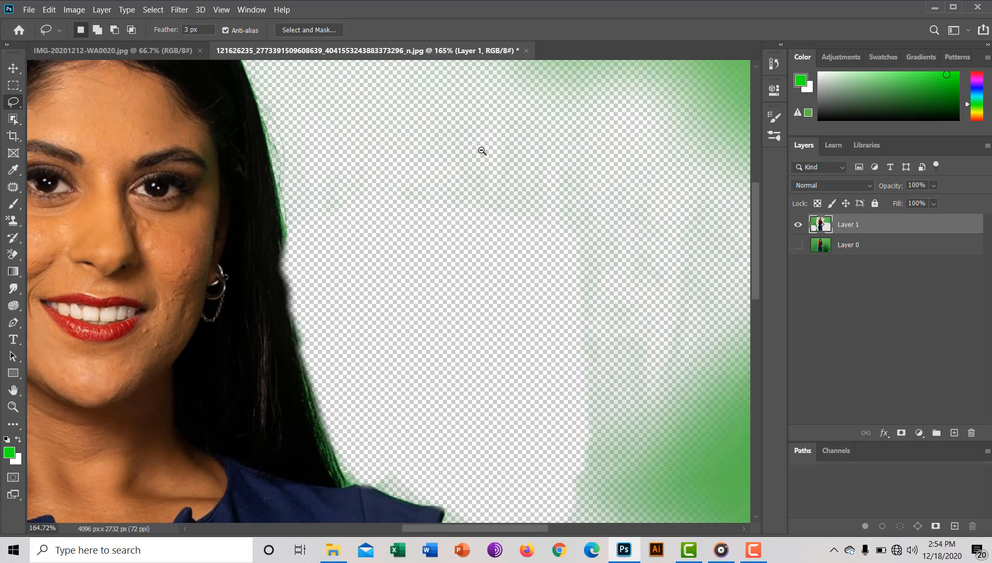
key(ctrl+z)
key(ctrl+z)
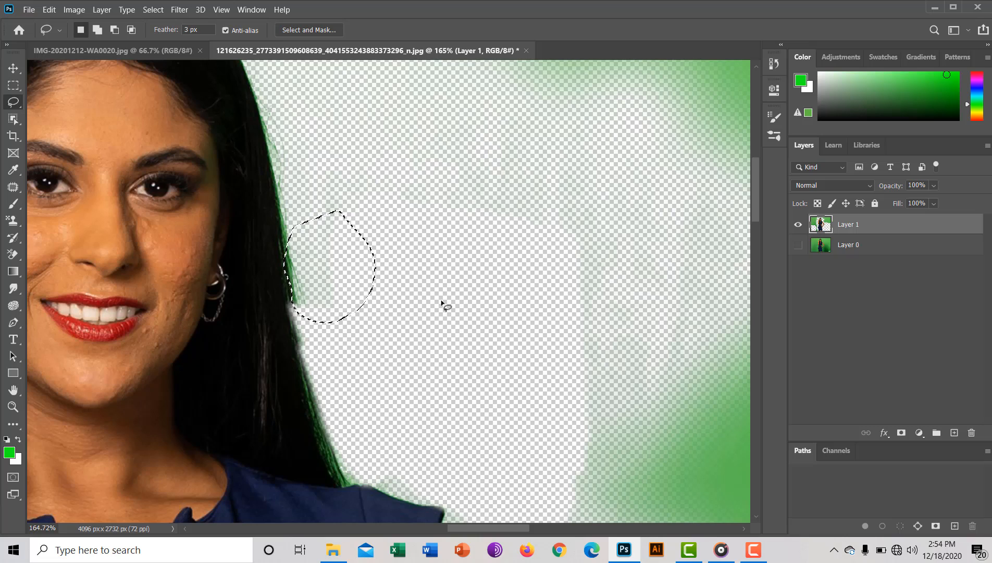
click(440, 329)
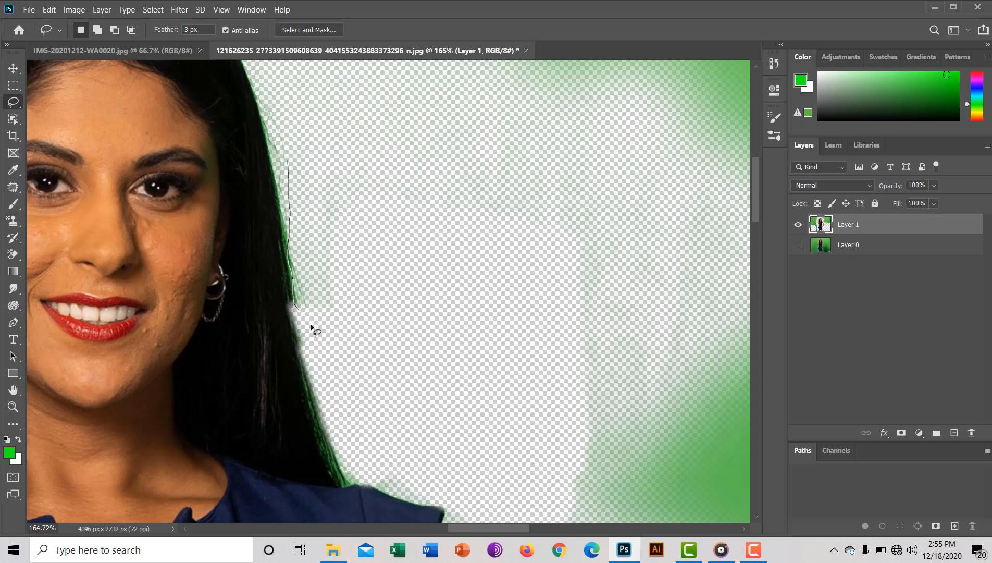
Step: Lasso the green residue closely along the hair edge from eye level to below the earring, delete it and deselect
mouse_move(312, 327)
mouse_down()
mouse_move(397, 294)
mouse_move(371, 160)
mouse_move(352, 148)
mouse_up()
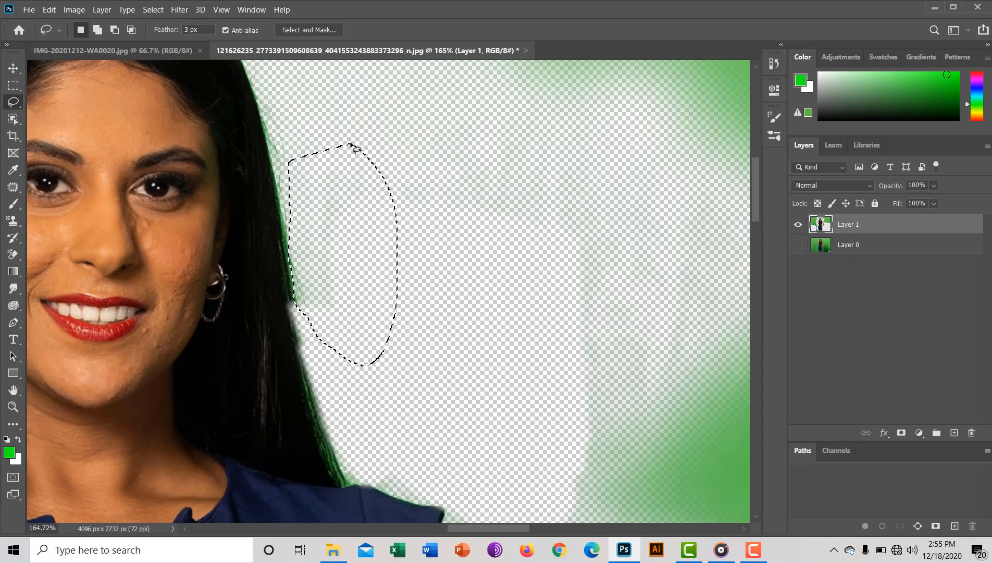
key(Delete)
click(485, 312)
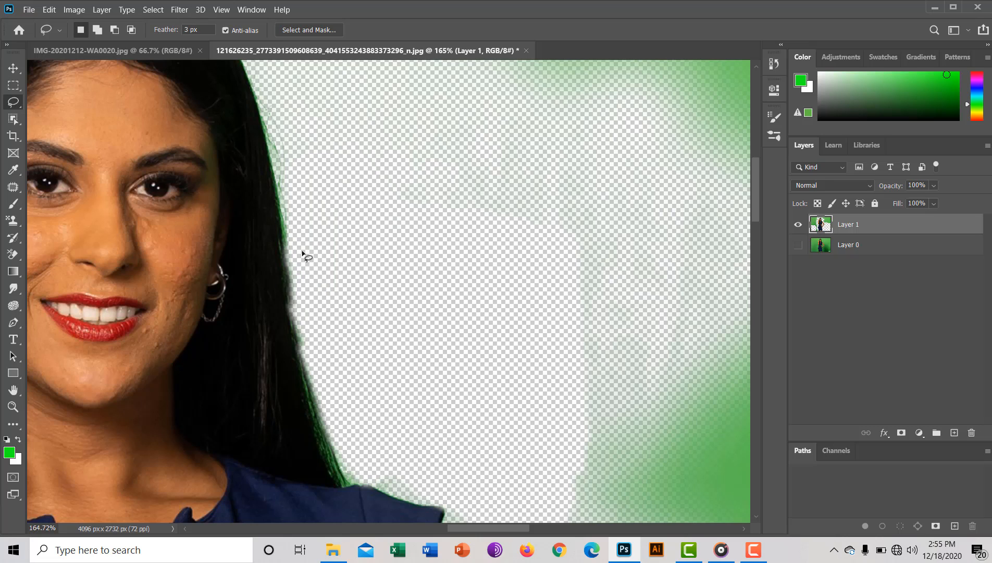
Step: Lasso tapered patches, position them against the hair edge from mouth level up to the forehead to delete the green fringe, and deselect
mouse_move(305, 259)
mouse_down()
mouse_move(340, 394)
mouse_move(393, 413)
mouse_up()
mouse_move(348, 382)
mouse_down()
mouse_move(331, 381)
mouse_move(349, 363)
mouse_move(317, 291)
mouse_up()
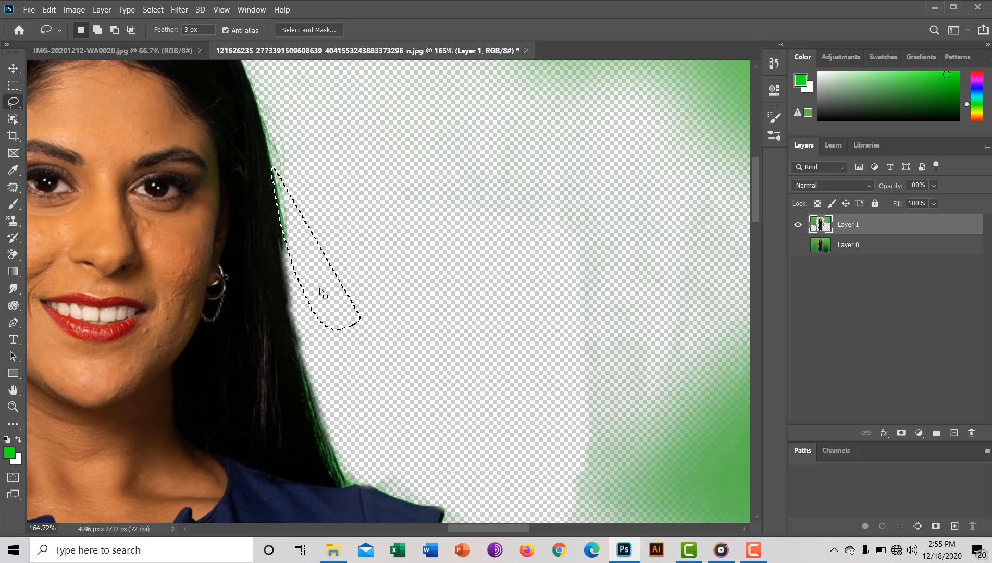
click(434, 280)
mouse_move(361, 219)
mouse_down()
mouse_move(390, 333)
mouse_move(410, 308)
mouse_up()
mouse_move(317, 237)
mouse_down()
mouse_move(336, 326)
mouse_move(355, 344)
mouse_move(303, 284)
mouse_move(310, 261)
mouse_move(287, 227)
mouse_move(302, 156)
mouse_move(284, 171)
mouse_up()
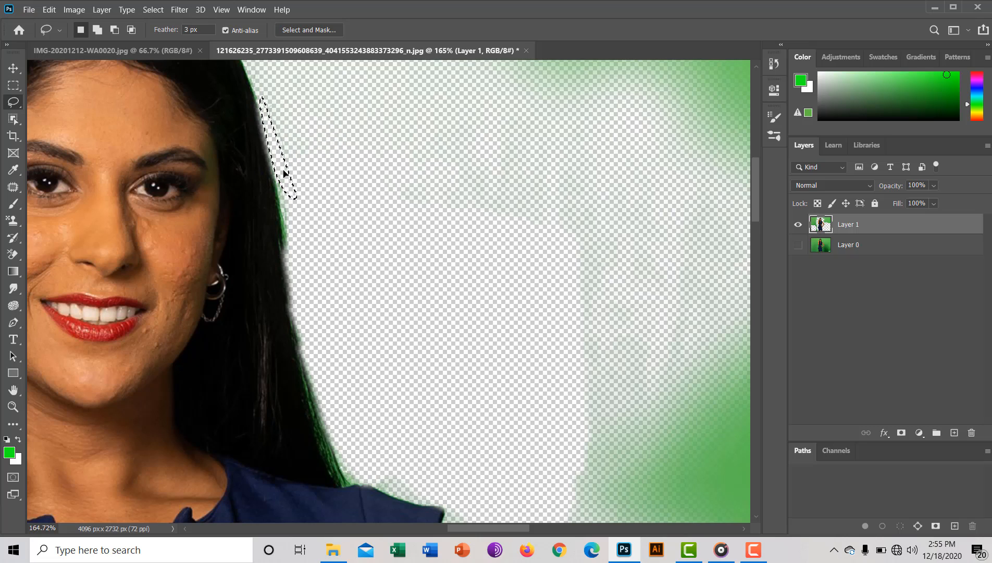
key(ctrl+d)
Step: Lasso the remaining green fringe along the hair edge between eye and mouth level, delete it and deselect
mouse_move(299, 193)
mouse_down()
mouse_move(355, 306)
mouse_move(310, 284)
mouse_move(332, 270)
mouse_move(311, 261)
mouse_up()
key(Delete)
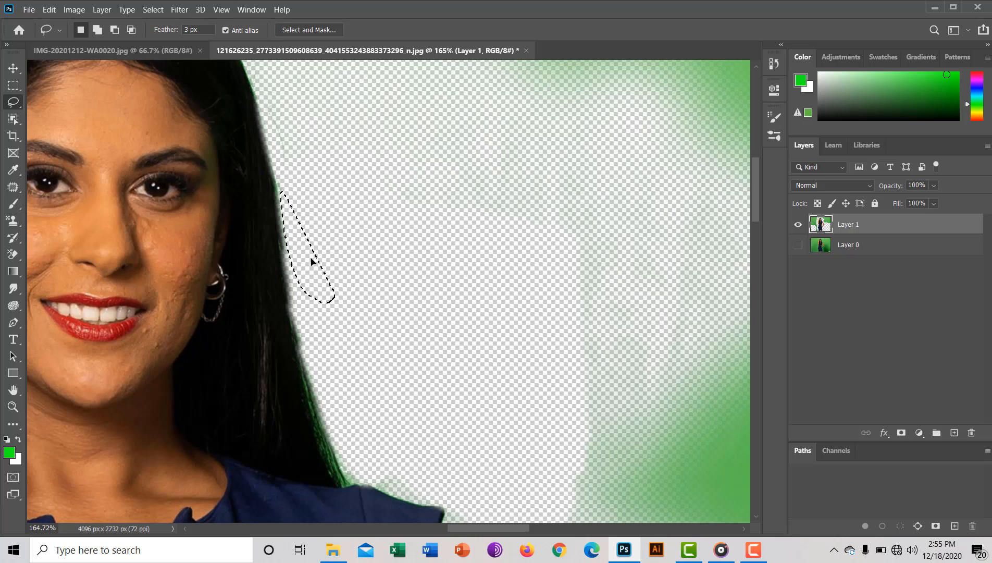
key(ctrl+d)
Step: Examine the whole cutout at several magnifications for remaining green backdrop around the woman
scroll(493, 388, down, 5)
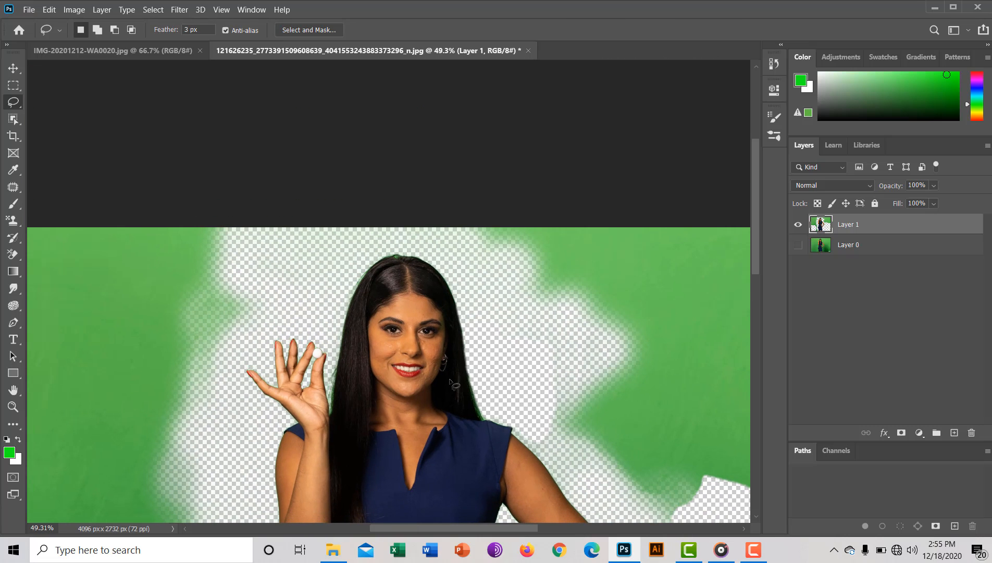
scroll(573, 398, down, 2)
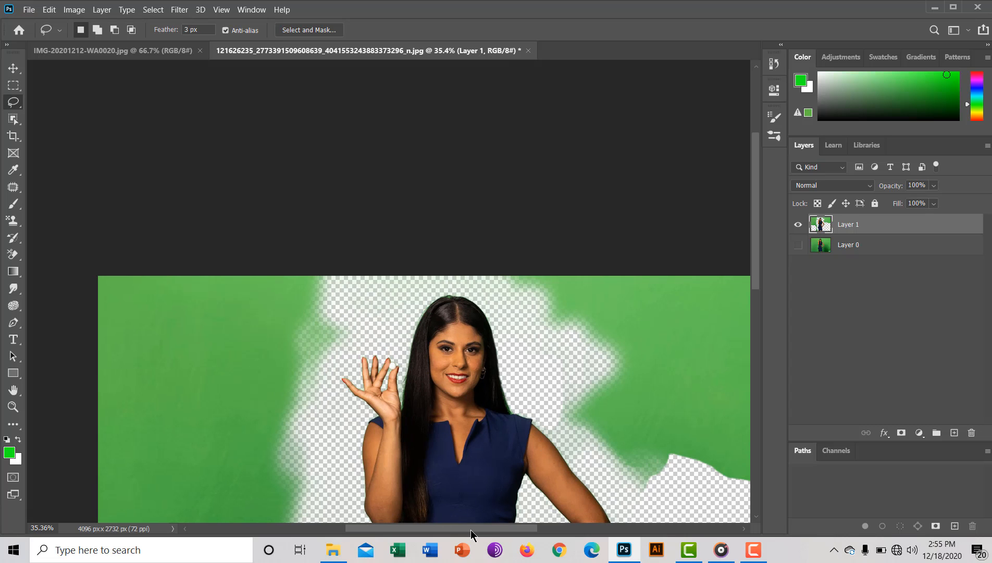
drag(471, 530, 508, 529)
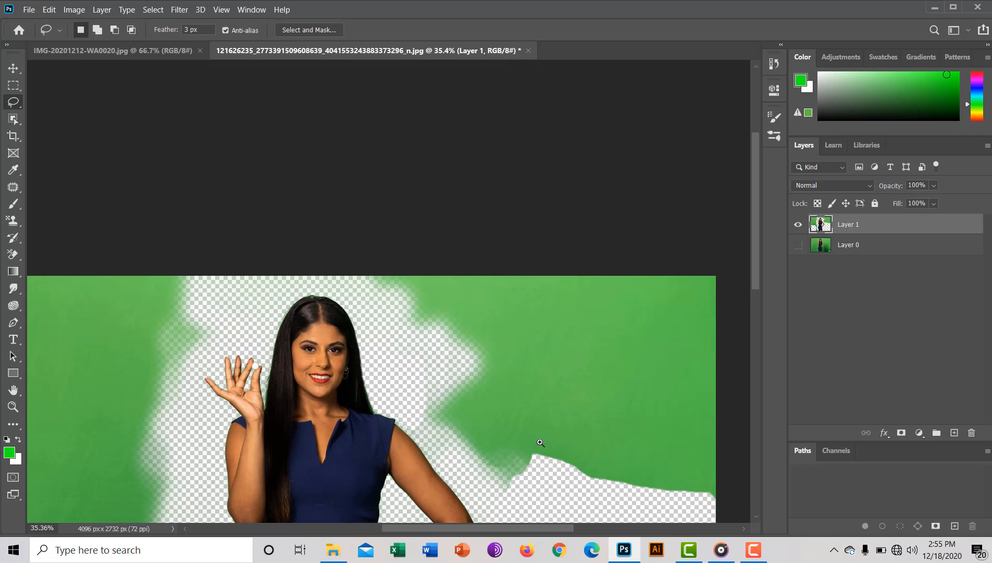
scroll(518, 442, down, 2)
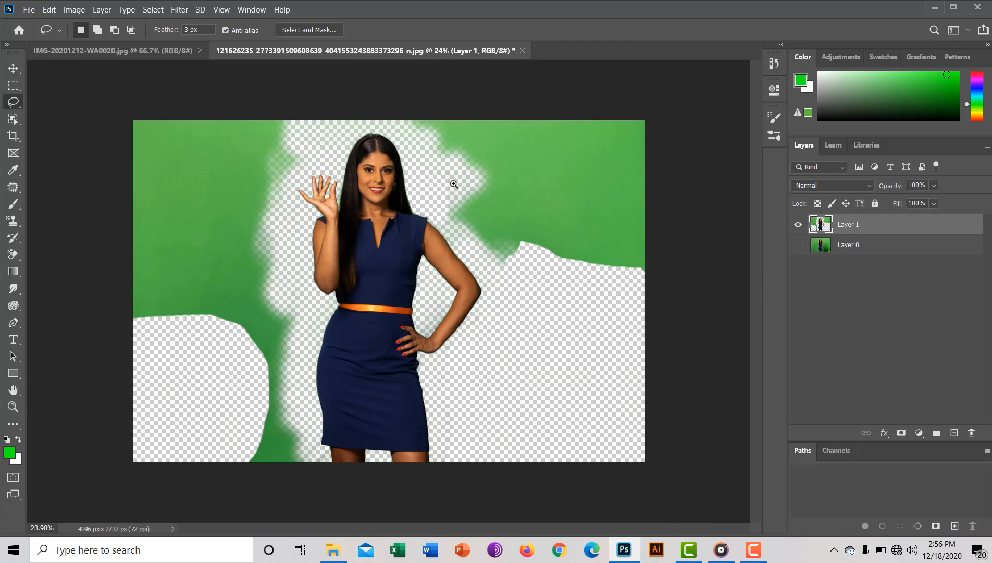
scroll(454, 184, up, 3)
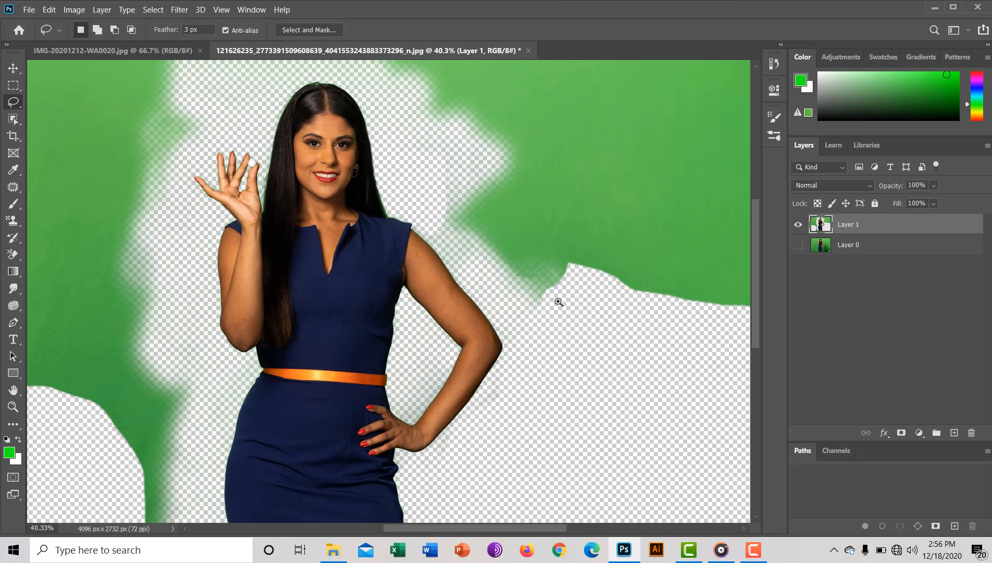
scroll(558, 302, down, 1)
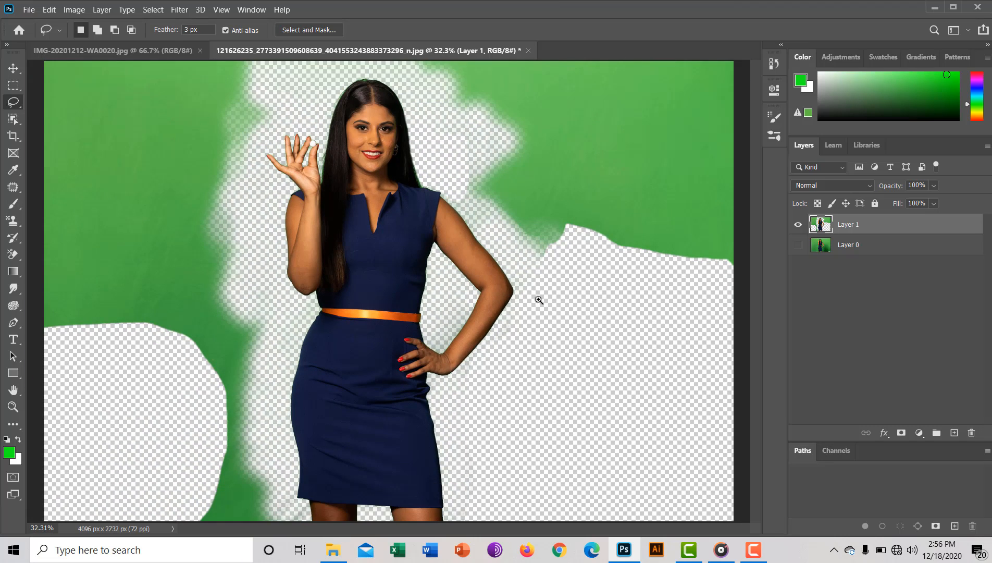
scroll(539, 300, up, 3)
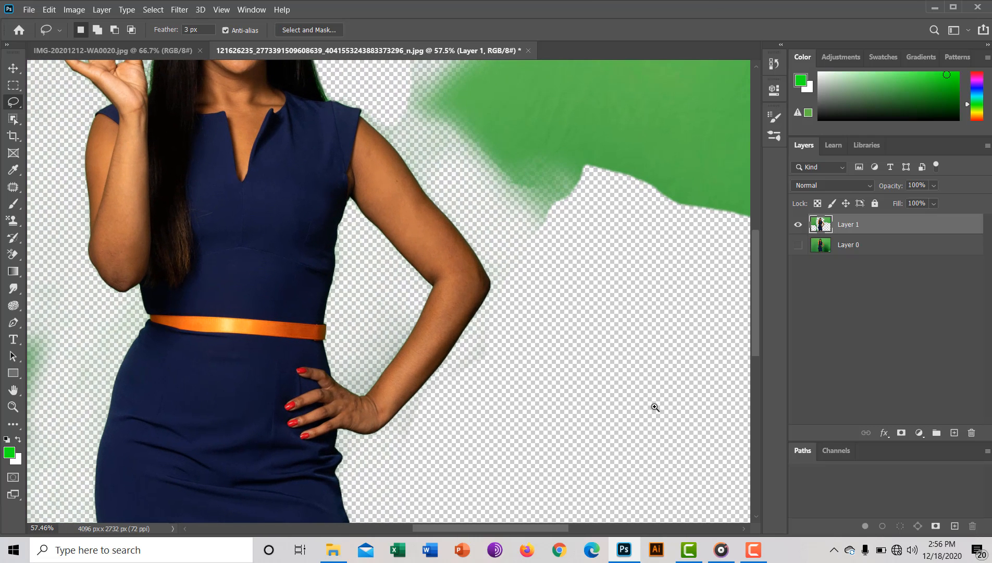
scroll(571, 397, down, 4)
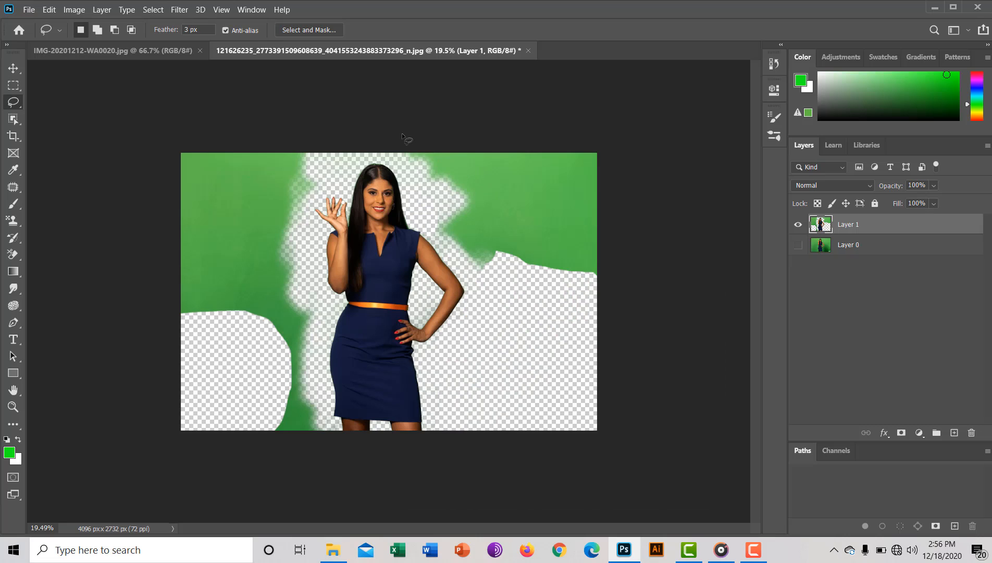
Step: Lasso the large green backdrop area beside the head and hand-on-hip arm out to the image edges, delete it and deselect
drag(398, 152, 411, 194)
mouse_move(475, 268)
mouse_down()
mouse_move(516, 281)
mouse_move(540, 358)
mouse_move(557, 378)
mouse_move(599, 371)
mouse_move(625, 352)
mouse_move(648, 267)
mouse_up()
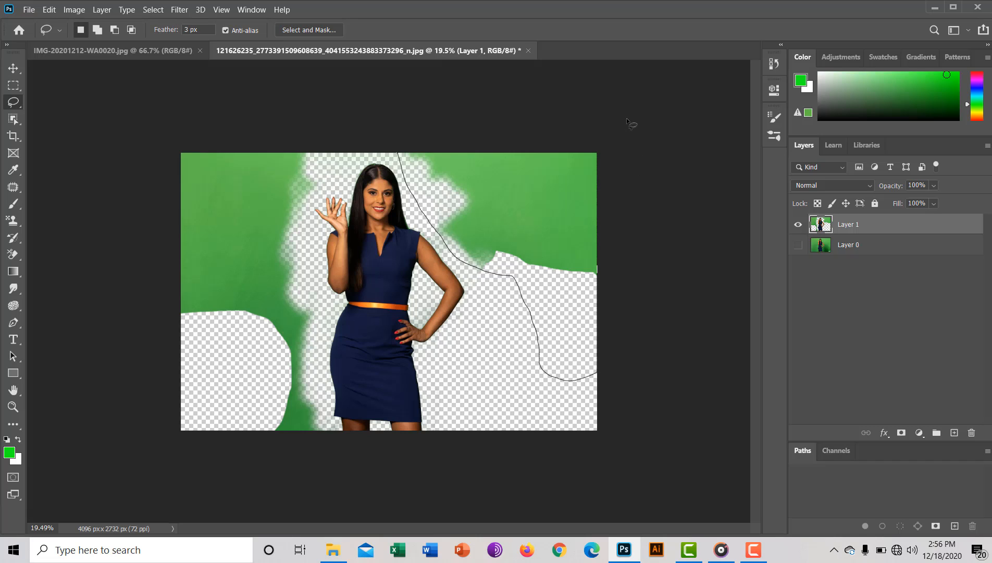
mouse_move(626, 119)
mouse_down()
mouse_move(564, 92)
mouse_move(440, 77)
mouse_up()
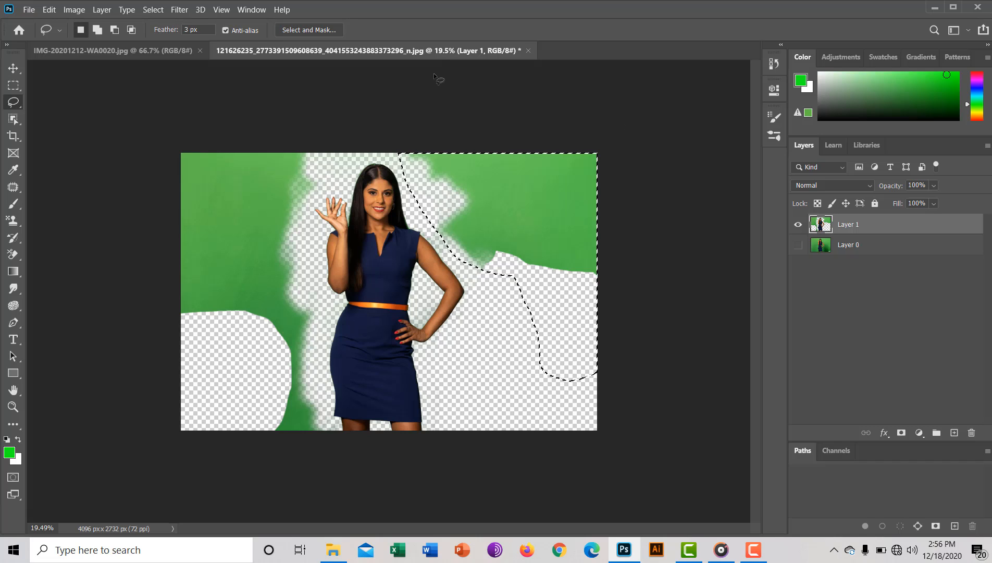
key(Delete)
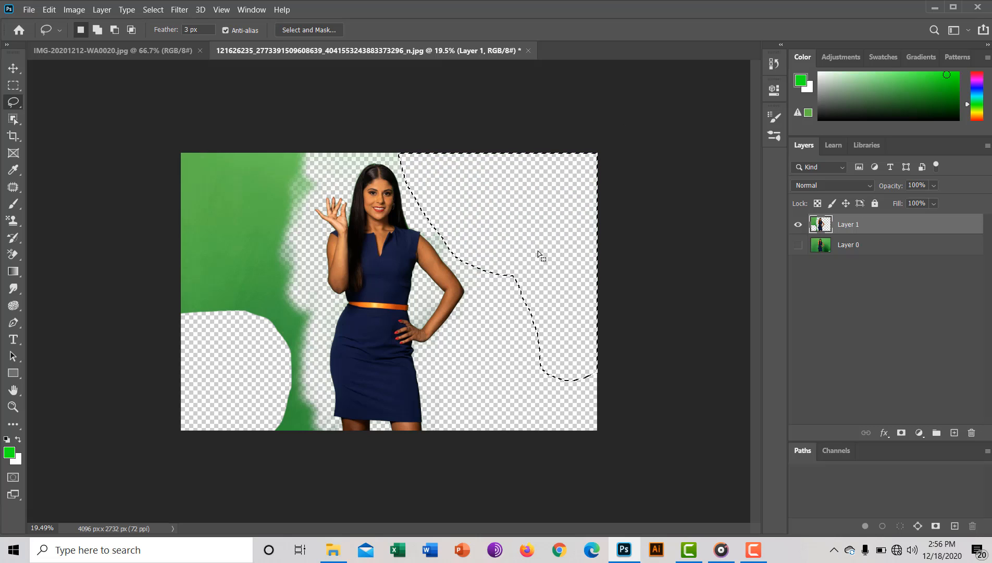
key(ctrl+d)
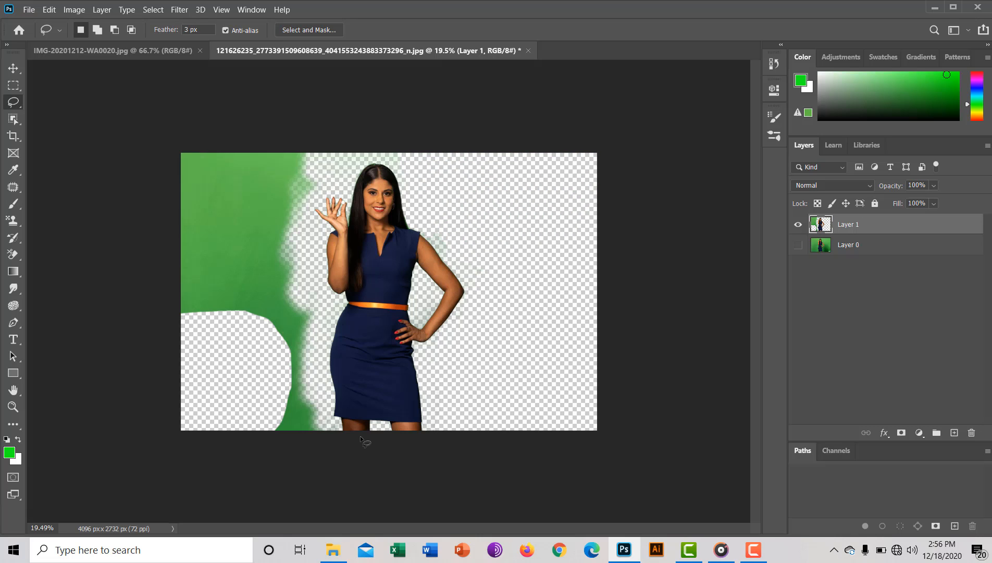
Step: Lasso the lower green backdrop on the raised-hand side, from the skirt out to the image edge, delete it and deselect
drag(320, 325, 319, 369)
mouse_move(262, 446)
mouse_down()
mouse_move(203, 428)
mouse_move(135, 369)
mouse_up()
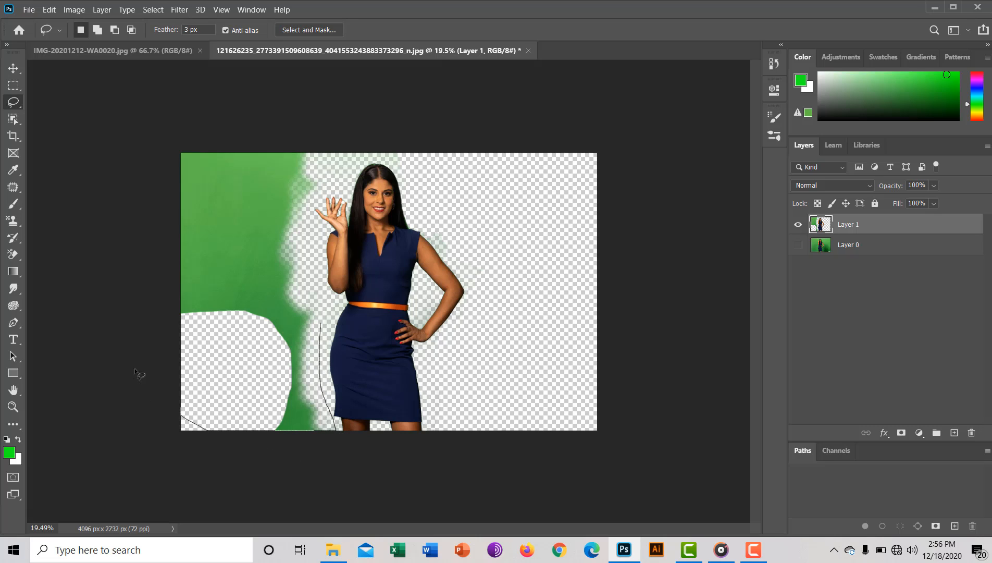
drag(188, 225, 238, 200)
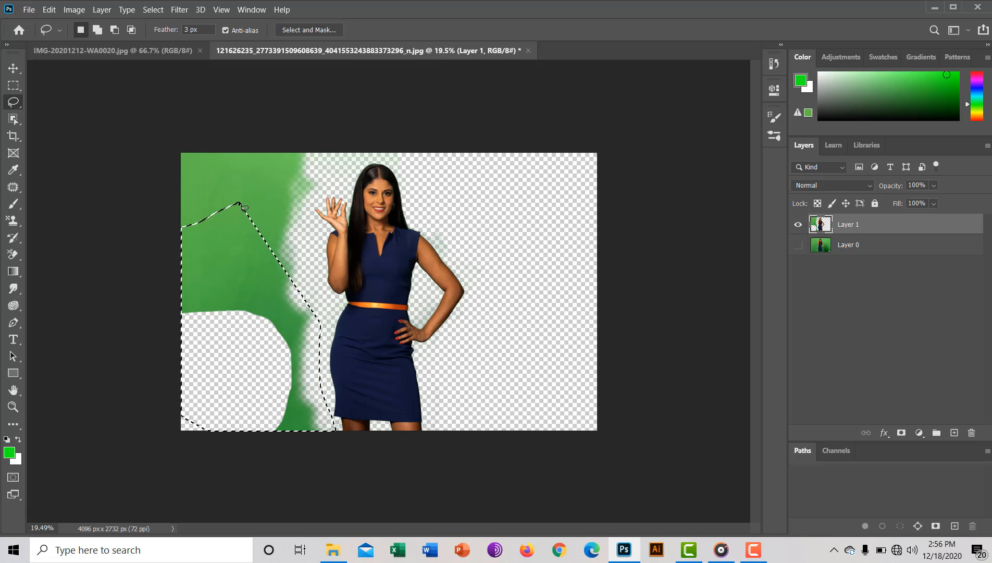
click(204, 372)
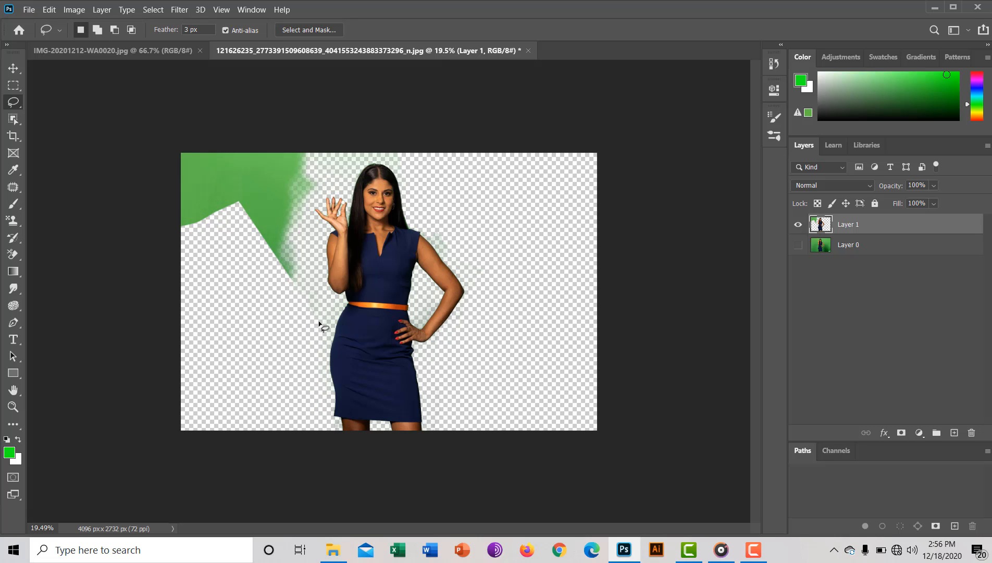
Step: Lasso the remaining upper green backdrop on the raised-hand side, following the arm and hand, delete it and deselect
mouse_move(302, 352)
mouse_down()
mouse_move(327, 309)
mouse_move(311, 201)
mouse_move(334, 151)
mouse_move(197, 135)
mouse_move(155, 315)
mouse_move(214, 339)
mouse_up()
key(Delete)
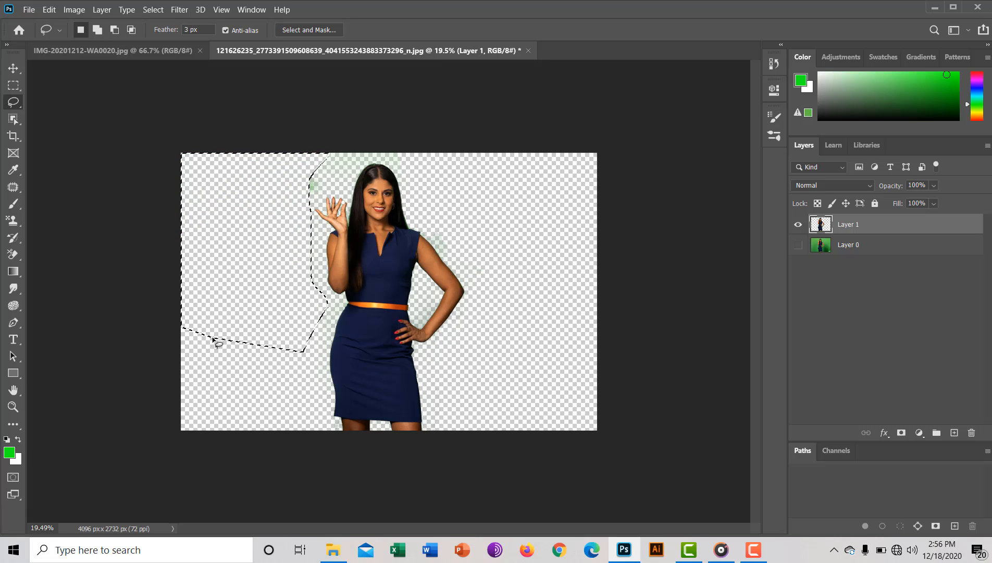
key(ctrl+d)
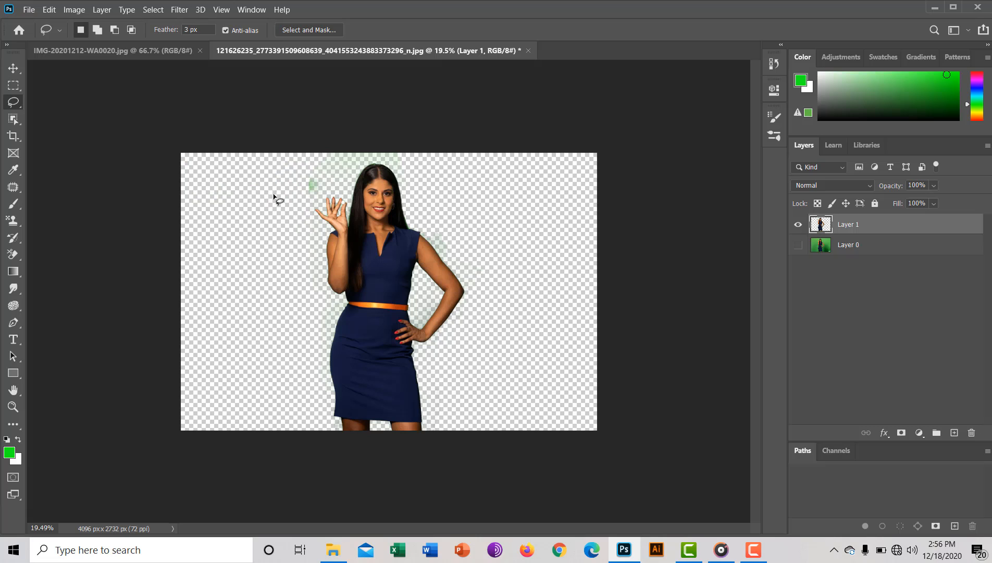
Step: Delete the faint green residue above the raised hand and over the head using lassoed patches positioned close to the figure
drag(306, 200, 323, 192)
mouse_move(379, 128)
mouse_down()
mouse_move(234, 142)
mouse_move(202, 186)
mouse_up()
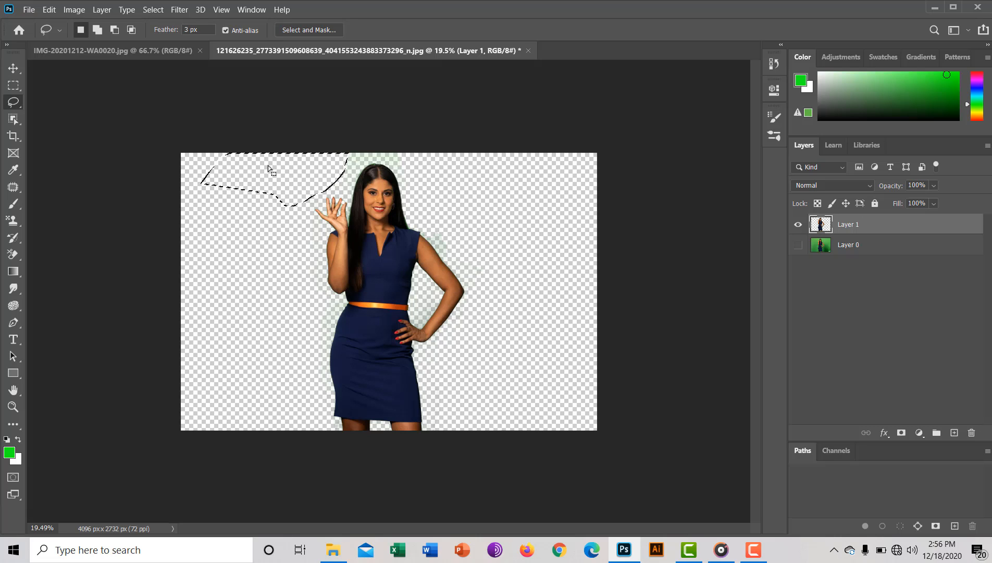
drag(268, 166, 284, 168)
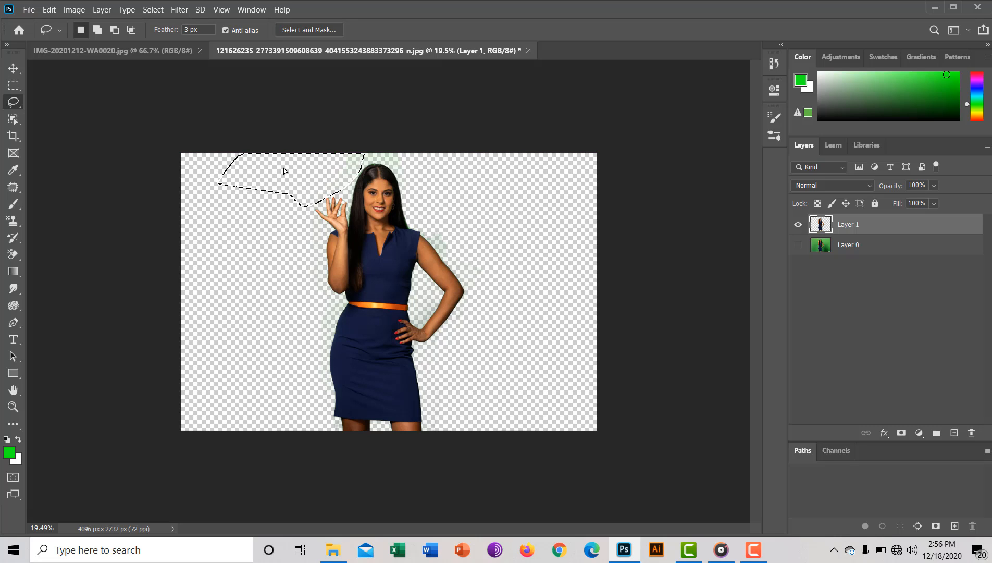
click(261, 277)
mouse_move(472, 201)
mouse_down()
mouse_move(523, 195)
mouse_move(466, 223)
mouse_move(487, 161)
mouse_move(373, 130)
mouse_move(372, 162)
mouse_move(384, 151)
mouse_up()
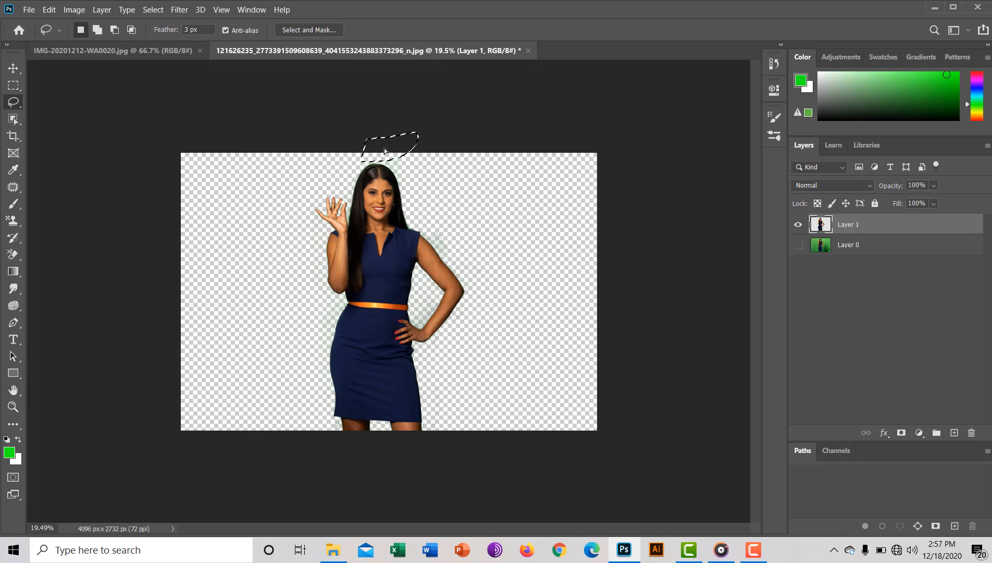
Step: Lasso the area beside the raised elbow and skirt, delete its green residue, and shift the selection closer to the waist
mouse_move(277, 302)
mouse_down()
mouse_move(293, 310)
mouse_move(245, 333)
mouse_move(301, 311)
mouse_move(323, 317)
mouse_up()
mouse_move(329, 315)
mouse_down()
mouse_move(260, 446)
mouse_move(291, 269)
mouse_move(315, 250)
mouse_up()
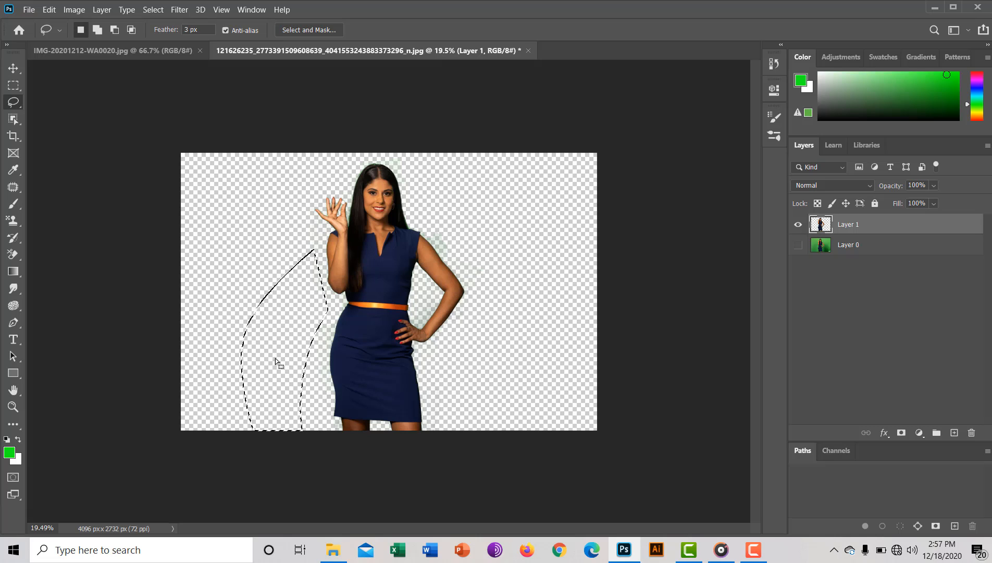
drag(275, 358, 278, 361)
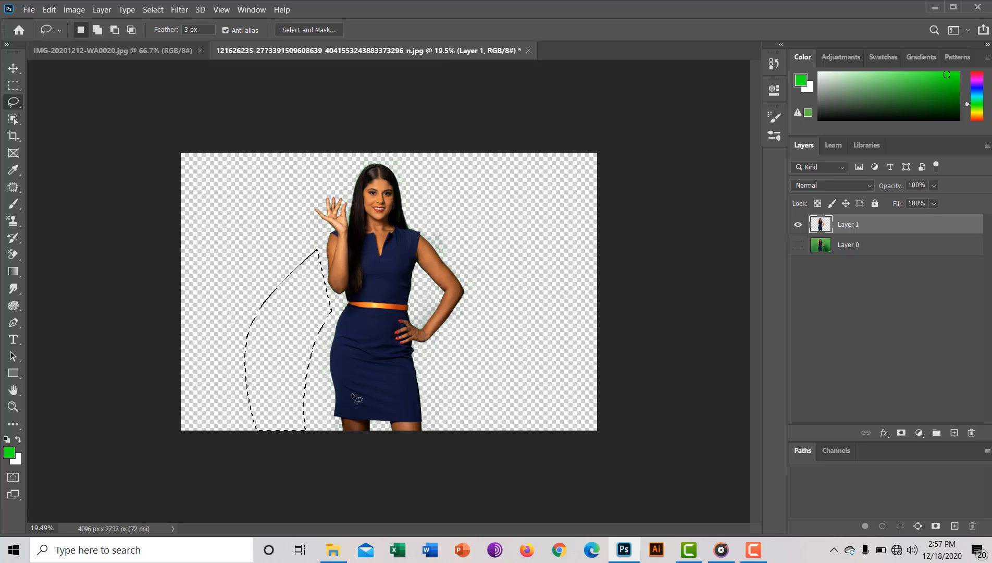
Step: Delete the green residue inside the bent arm's gap and beside the skirt below the hip hand with lassoed patches, and deselect
mouse_move(414, 308)
mouse_down()
mouse_move(418, 286)
mouse_move(433, 283)
mouse_move(435, 304)
mouse_move(404, 311)
mouse_up()
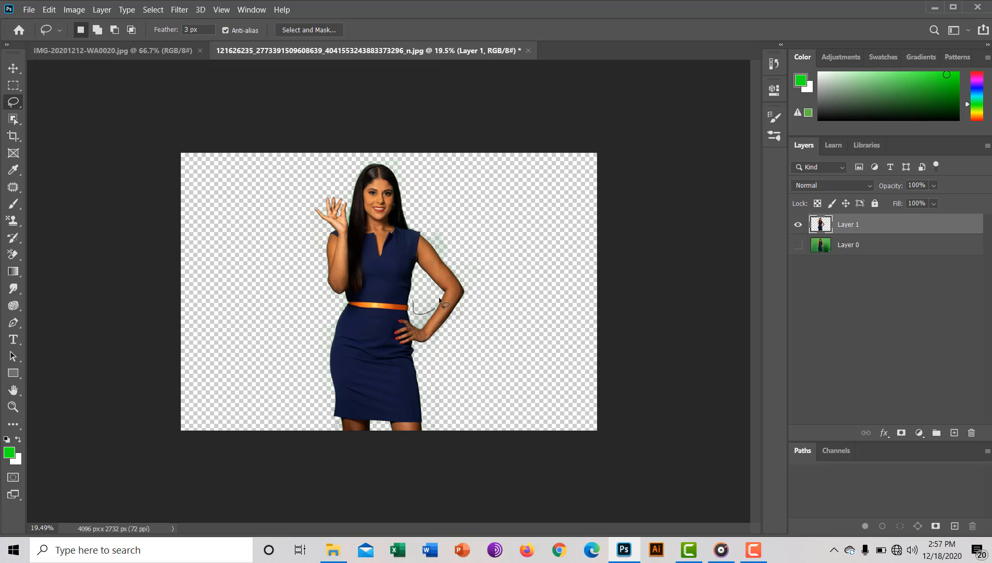
drag(417, 286, 418, 288)
mouse_move(426, 298)
mouse_down()
mouse_move(424, 308)
mouse_move(424, 297)
mouse_up()
mouse_move(438, 392)
mouse_down()
mouse_move(488, 376)
mouse_move(466, 355)
mouse_move(454, 387)
mouse_move(444, 385)
mouse_up()
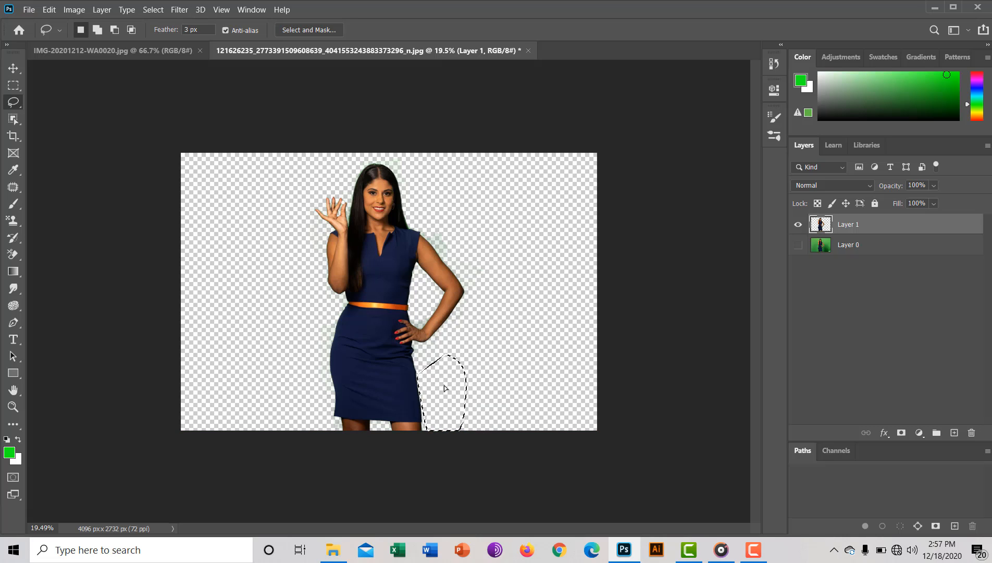
click(502, 368)
Step: Delete more green residue beside the waist and skirt on the raised-arm side with lassoed patches, and deselect
mouse_move(279, 349)
mouse_down()
mouse_move(267, 395)
mouse_move(312, 392)
mouse_move(308, 432)
mouse_move(318, 446)
mouse_move(293, 299)
mouse_up()
click(319, 442)
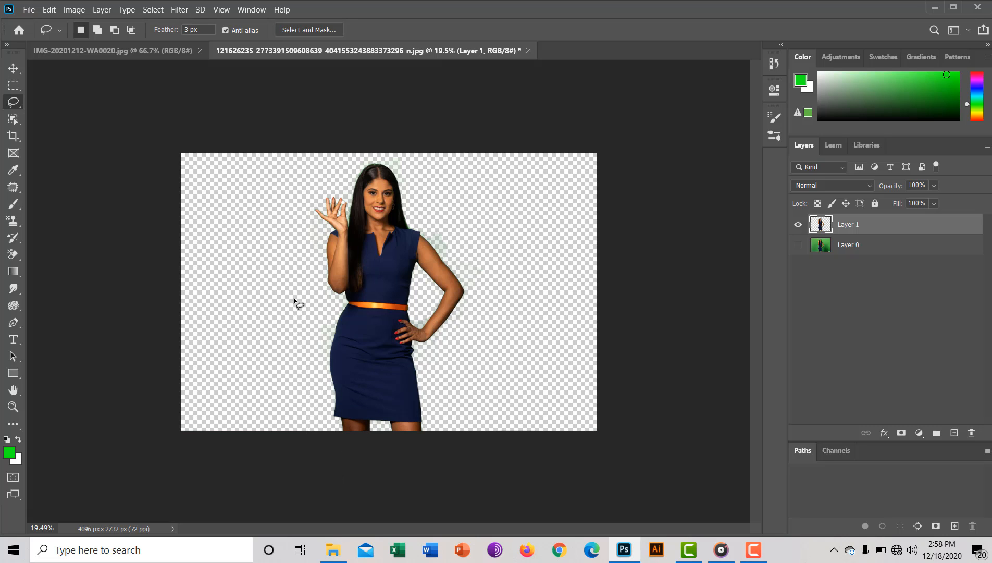
click(216, 314)
mouse_move(275, 326)
mouse_down()
mouse_move(229, 324)
mouse_move(243, 309)
mouse_move(314, 313)
mouse_up()
click(272, 267)
Step: Lasso a rounded patch beside the upper arm and position it along the arm's outer edge past the elbow to delete green residue
scroll(326, 213, up, 3)
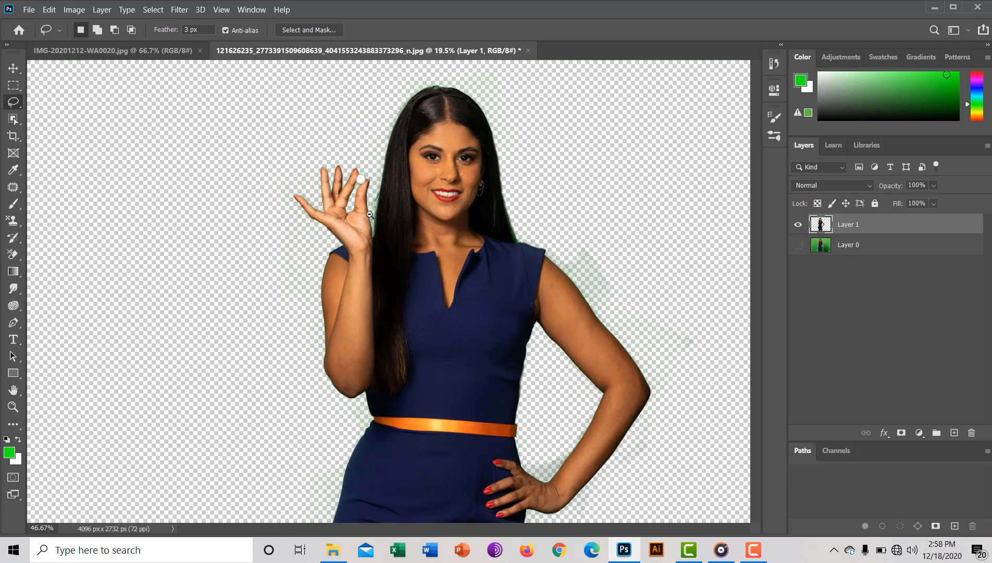
scroll(369, 214, down, 3)
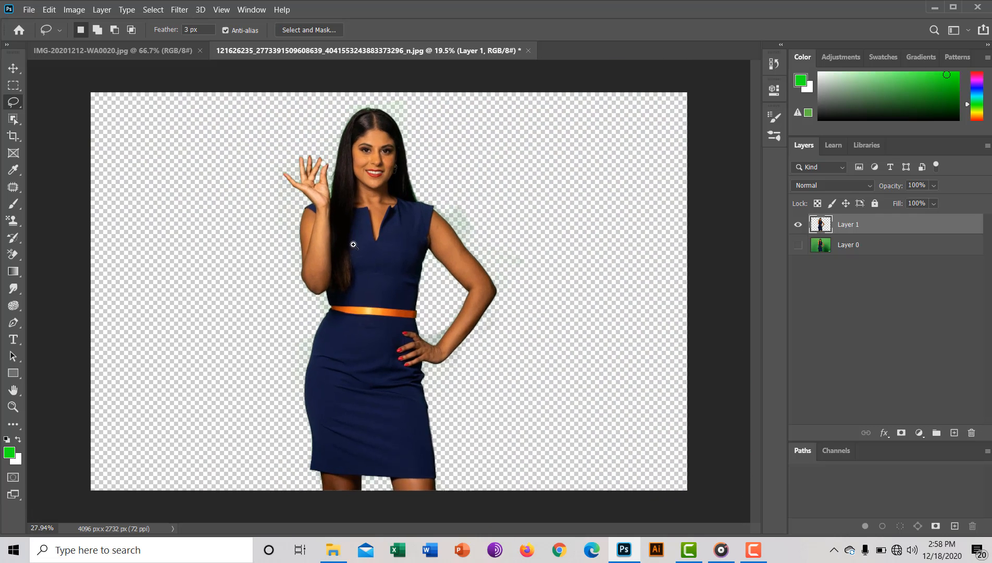
scroll(353, 245, up, 3)
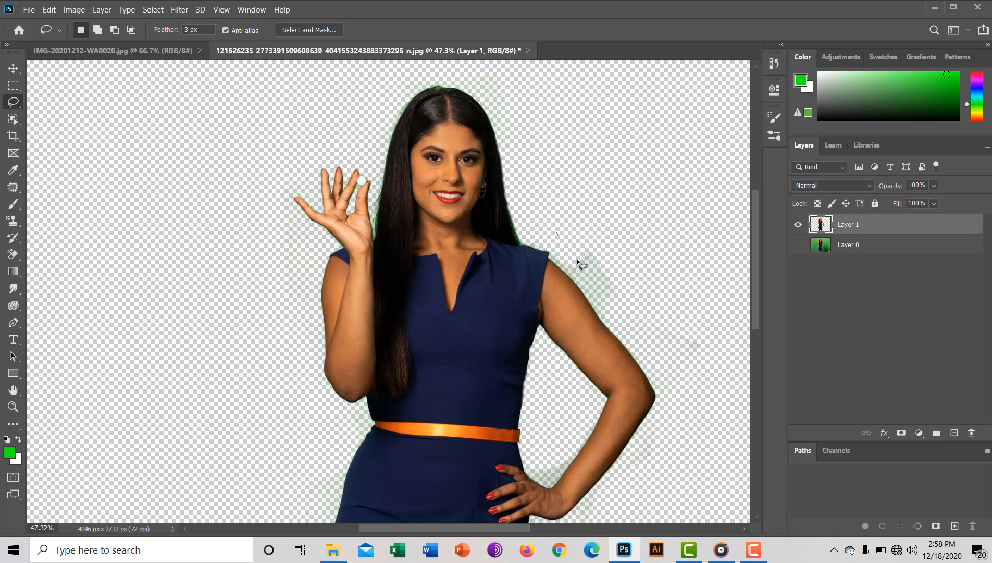
mouse_move(579, 265)
mouse_down()
mouse_move(675, 289)
mouse_move(602, 189)
mouse_up()
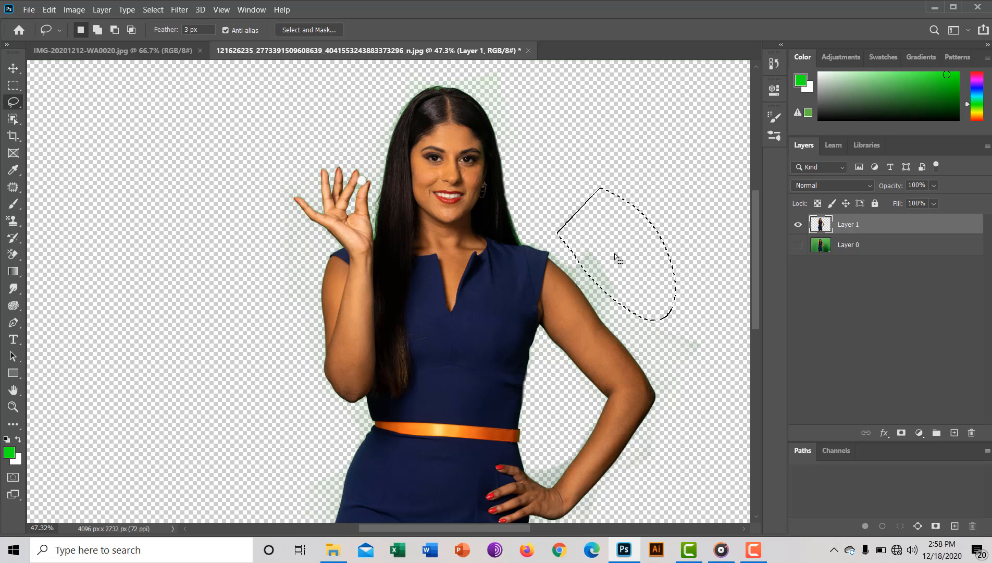
mouse_move(615, 253)
mouse_down()
mouse_move(608, 271)
mouse_move(696, 337)
mouse_move(709, 394)
mouse_move(718, 449)
mouse_move(667, 516)
mouse_move(649, 470)
mouse_move(666, 491)
mouse_move(699, 471)
mouse_up()
key(Delete)
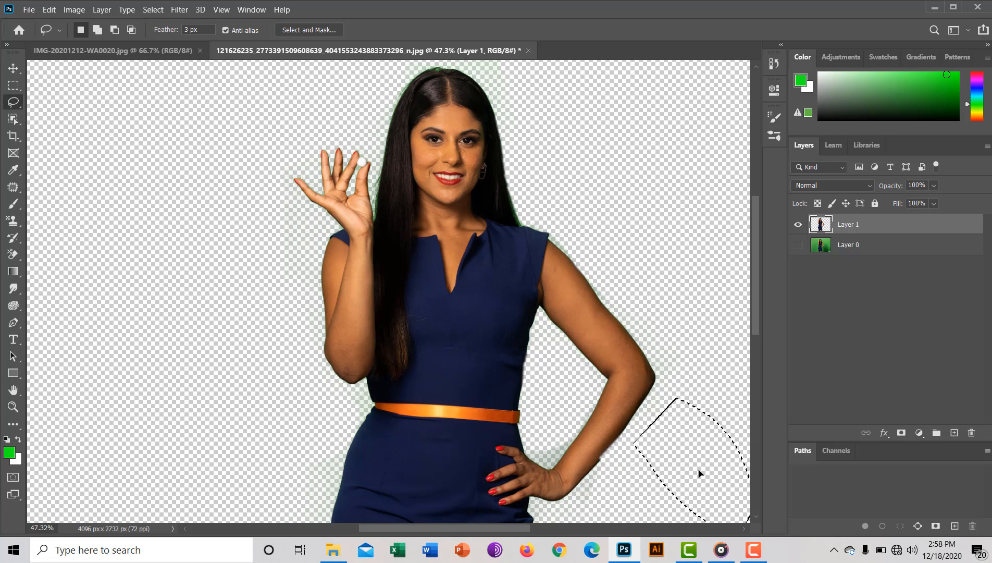
Step: Undo the last deletion and patch move, and reposition the patch slightly farther from the forearm's outer edge
key(ctrl+z)
key(ctrl+z)
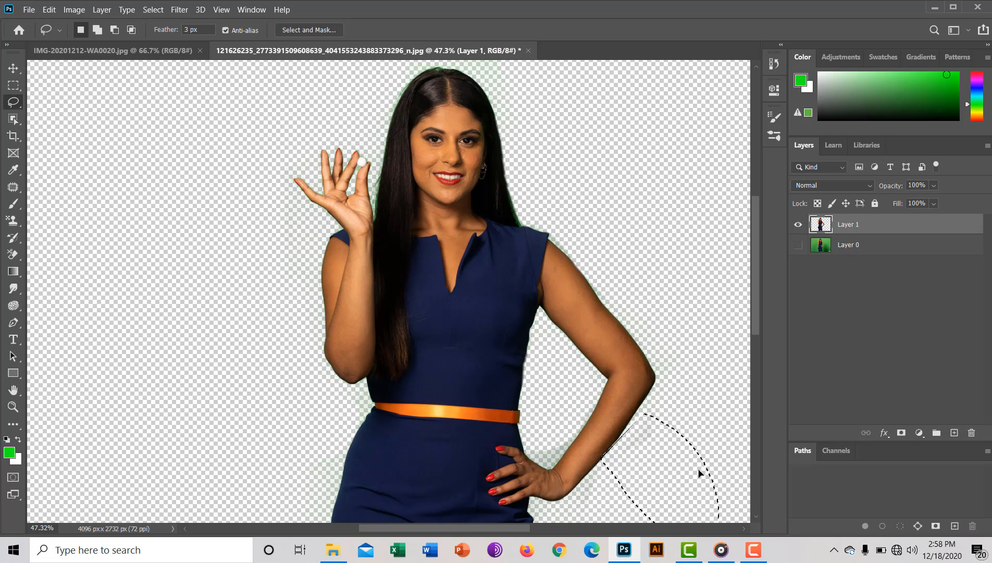
drag(699, 472, 704, 473)
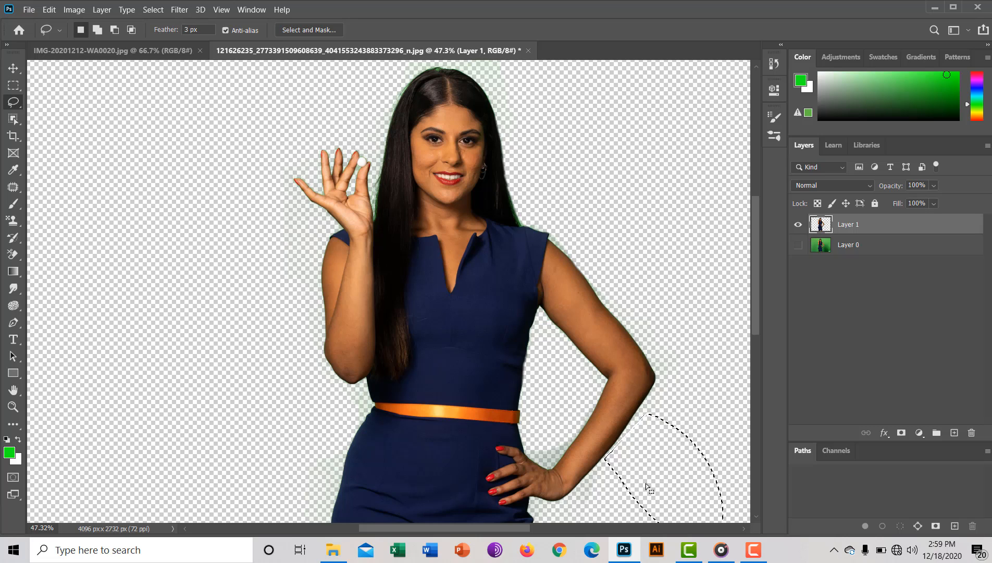
Step: Lasso a patch inside the bent arm's gap above the hip hand and nudge it up along the gap's inner edge
click(651, 288)
mouse_move(651, 288)
mouse_down()
mouse_move(649, 328)
mouse_move(654, 292)
mouse_move(564, 377)
mouse_move(554, 431)
mouse_up()
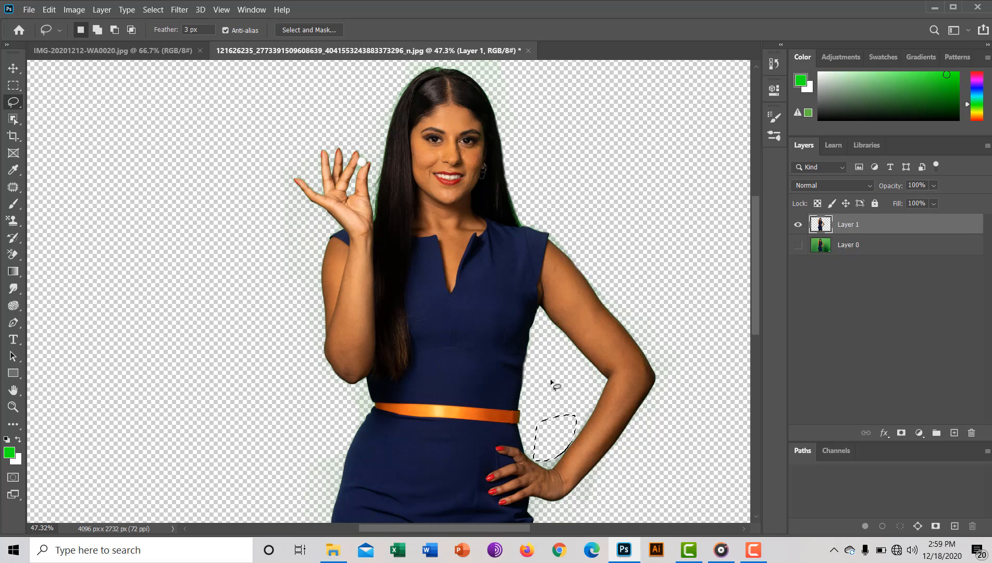
mouse_move(546, 359)
mouse_down()
mouse_move(567, 388)
mouse_move(532, 401)
mouse_move(567, 365)
mouse_up()
key(shift+Left)
key(shift+Up)
key(shift+Up)
key(shift+Left)
mouse_move(566, 366)
mouse_down()
mouse_move(509, 296)
mouse_move(338, 224)
mouse_move(295, 271)
mouse_up()
key(Delete)
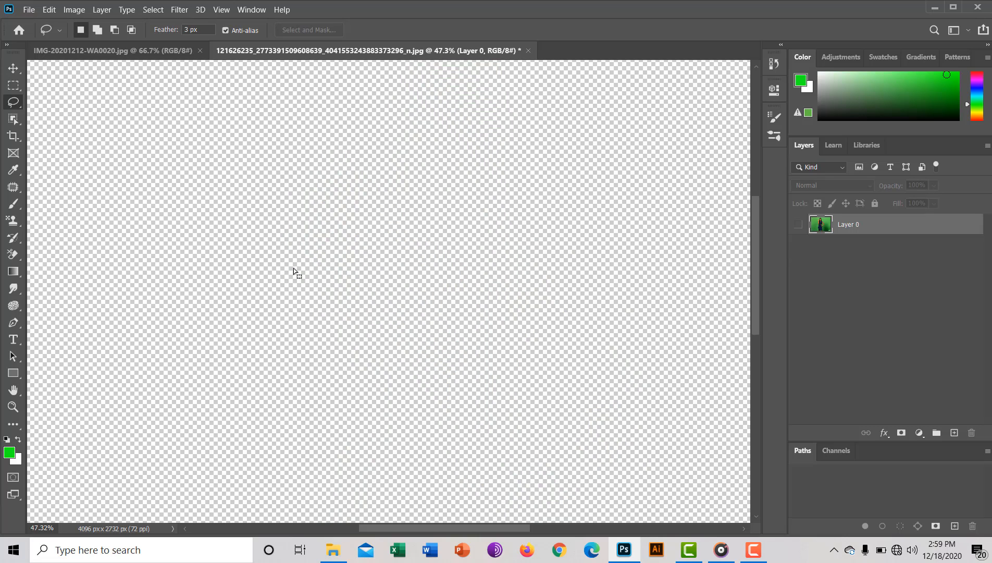
key(z)
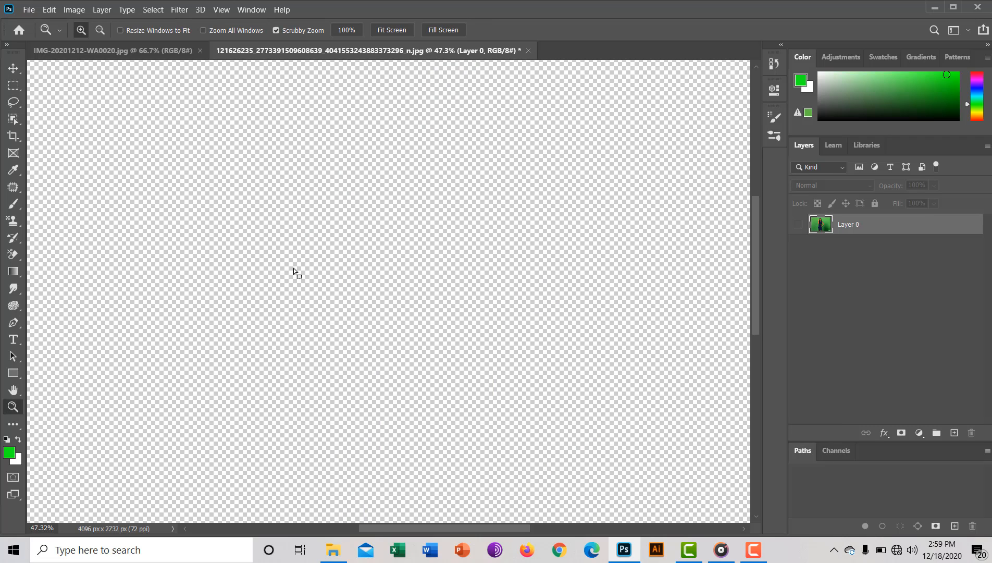
key(ctrl+z)
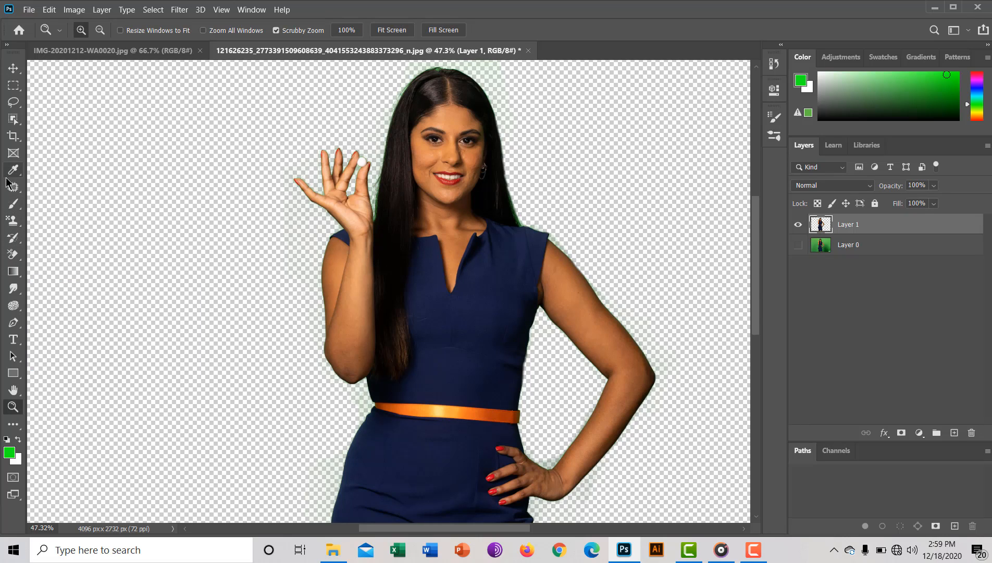
Step: Lasso a rounded patch beside the raised arm, position it below the hand against the shoulder to clear green residue, and deselect
click(14, 102)
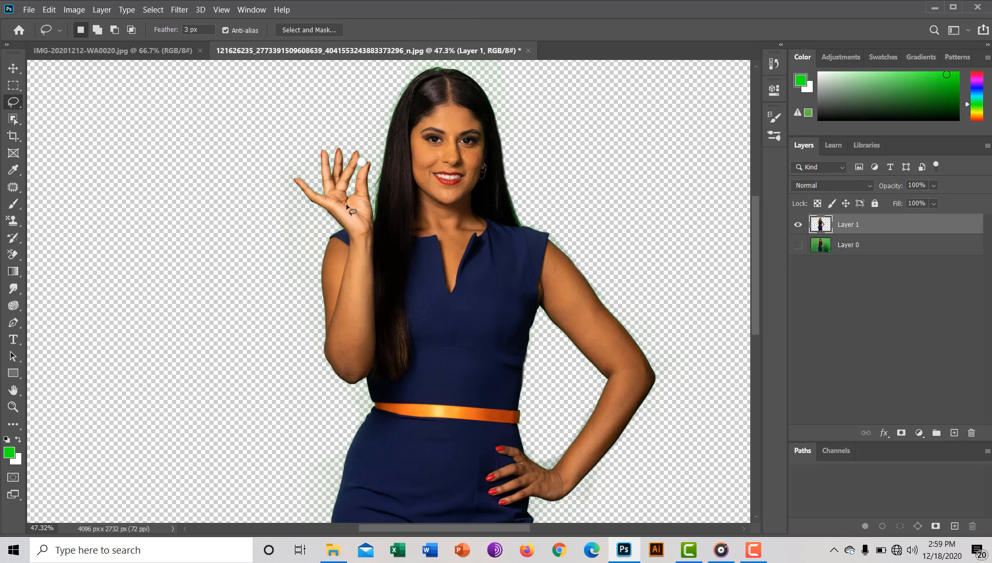
mouse_move(270, 218)
mouse_down()
mouse_move(310, 248)
mouse_move(263, 307)
mouse_up()
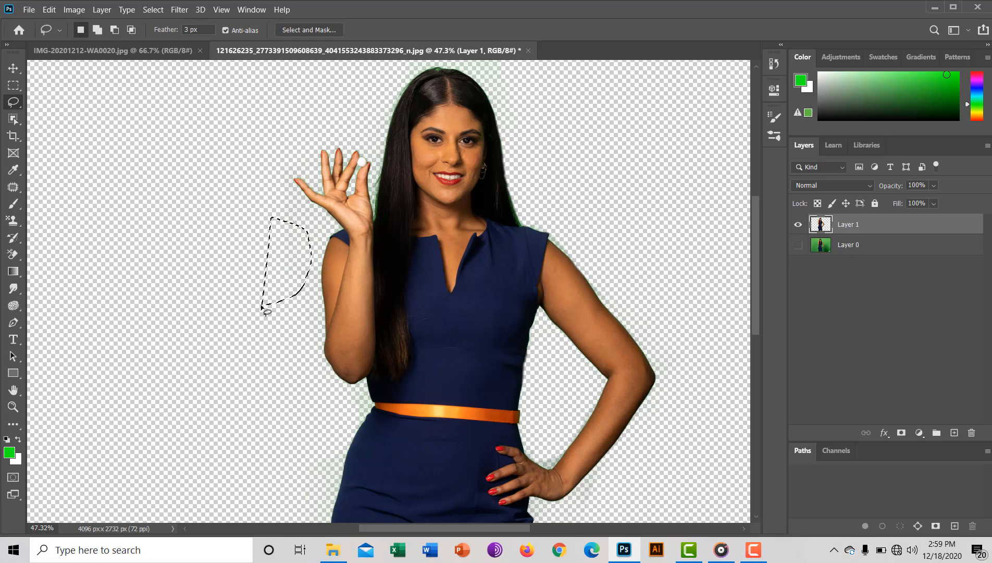
mouse_move(281, 267)
mouse_down()
mouse_move(298, 224)
mouse_move(295, 244)
mouse_up()
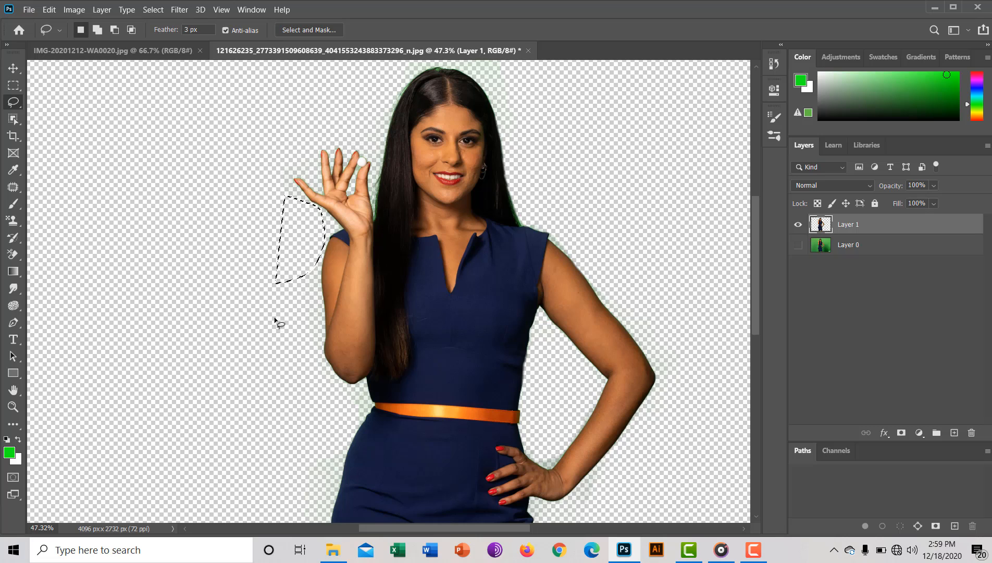
mouse_move(295, 271)
mouse_down()
mouse_move(301, 481)
mouse_move(311, 488)
mouse_move(322, 477)
mouse_move(334, 446)
mouse_move(215, 445)
mouse_up()
key(ctrl+d)
Step: Try the Background Eraser between the raised fingers and on the hair beside the raised hand, and undo the dab on the hair
click(12, 256)
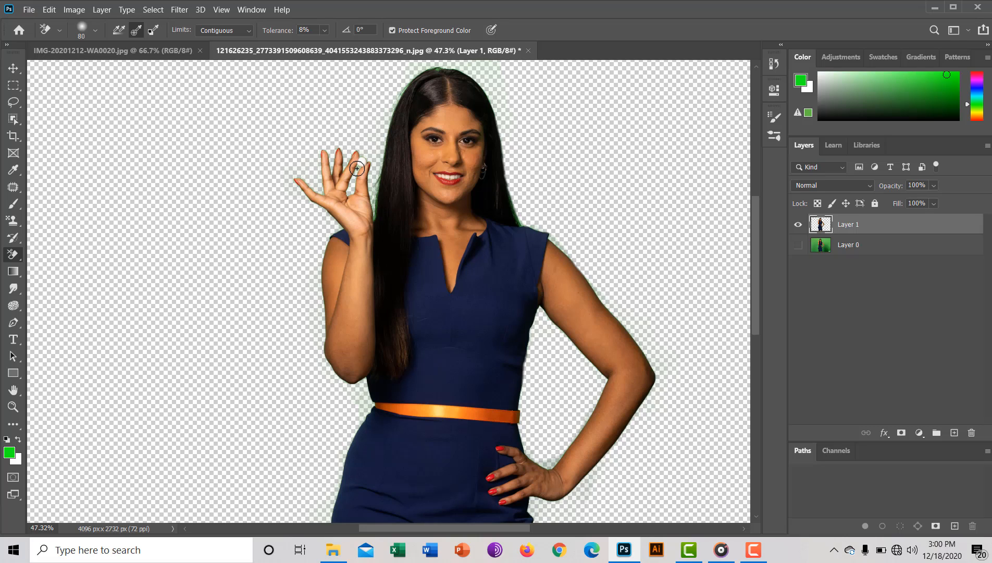
click(357, 168)
click(386, 211)
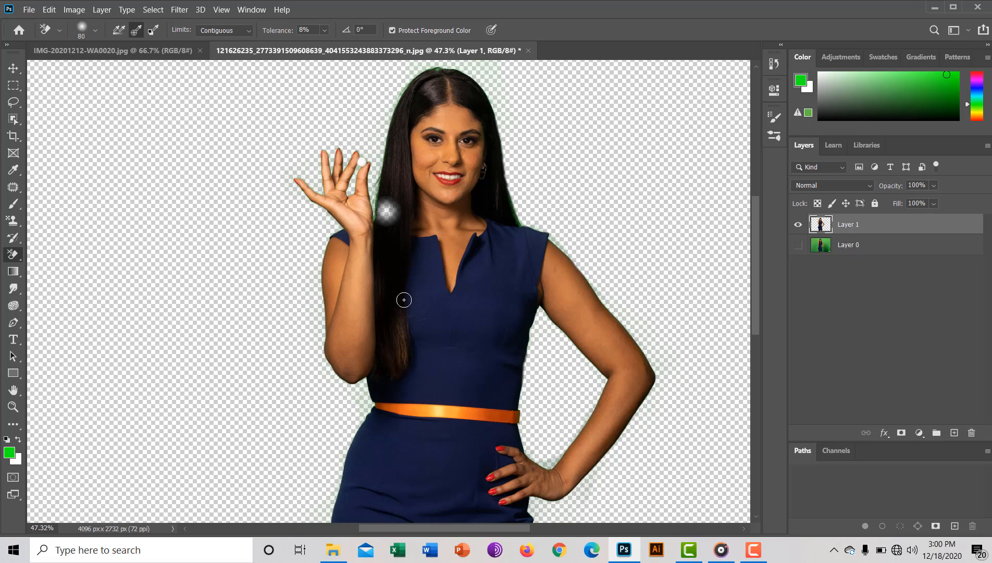
key(ctrl+z)
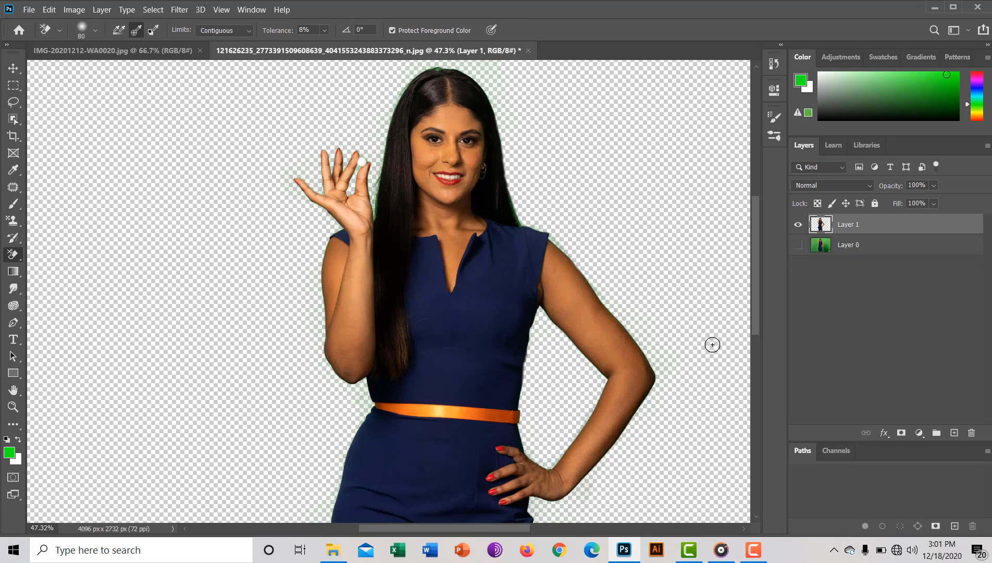
Step: Add a Solid Color fill layer above the woman's cutout in blue, 1a09fc
drag(712, 345, 647, 332)
drag(475, 291, 510, 304)
scroll(514, 306, up, 3)
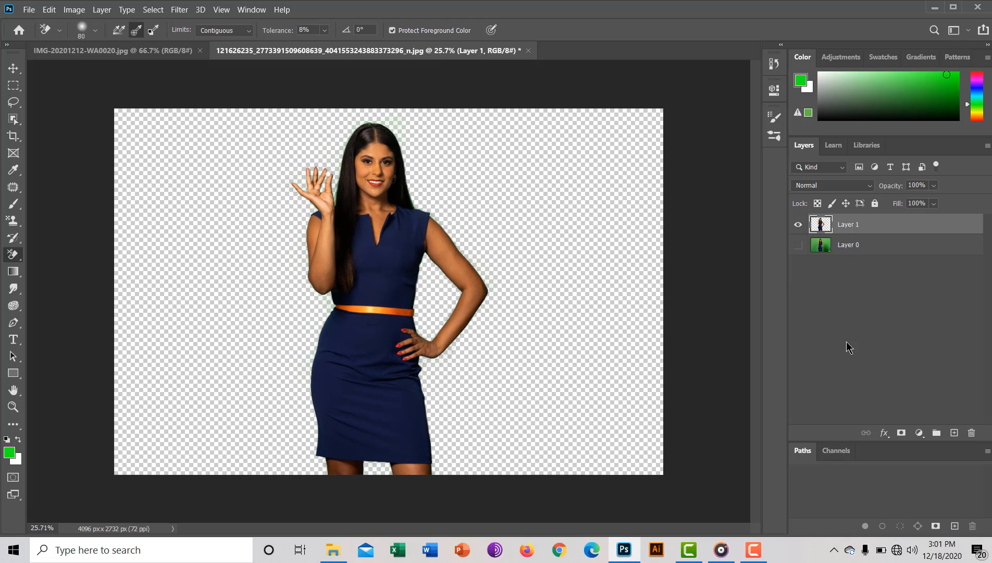
click(919, 433)
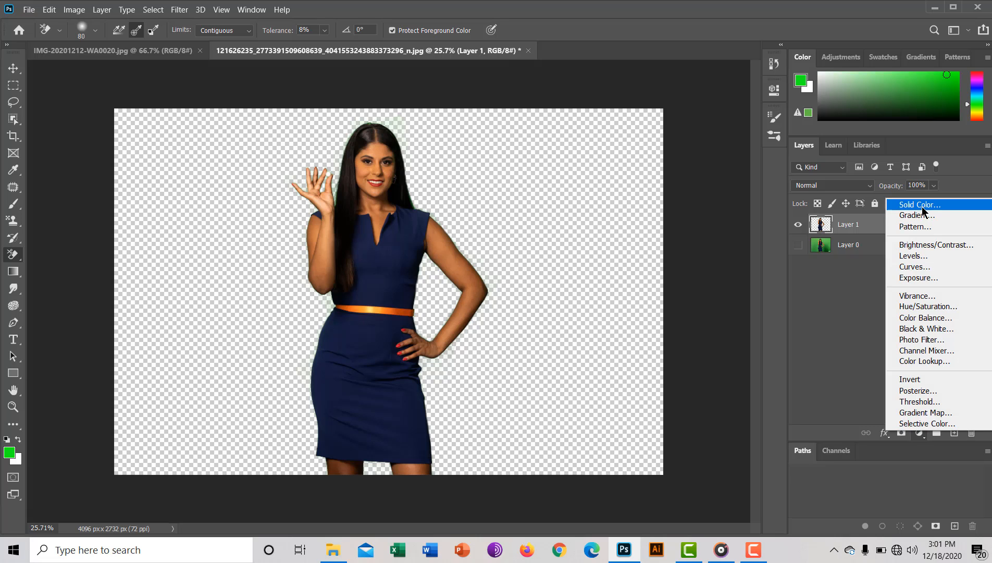
click(921, 206)
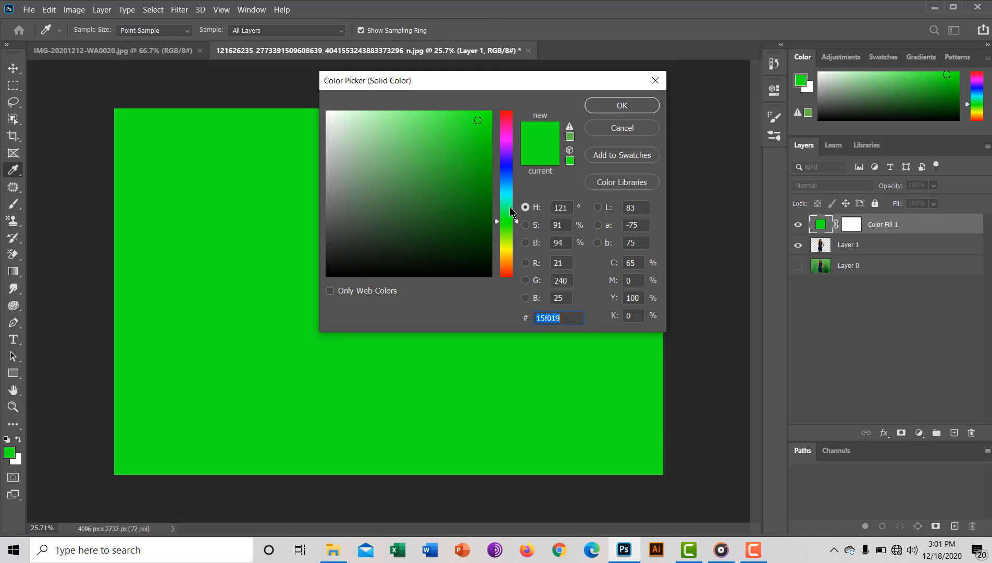
click(504, 164)
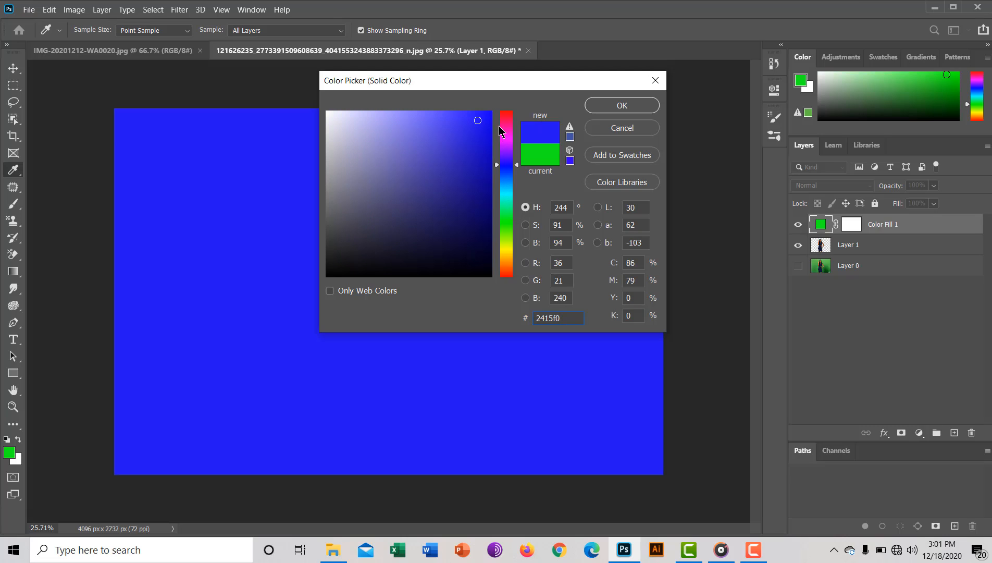
click(487, 113)
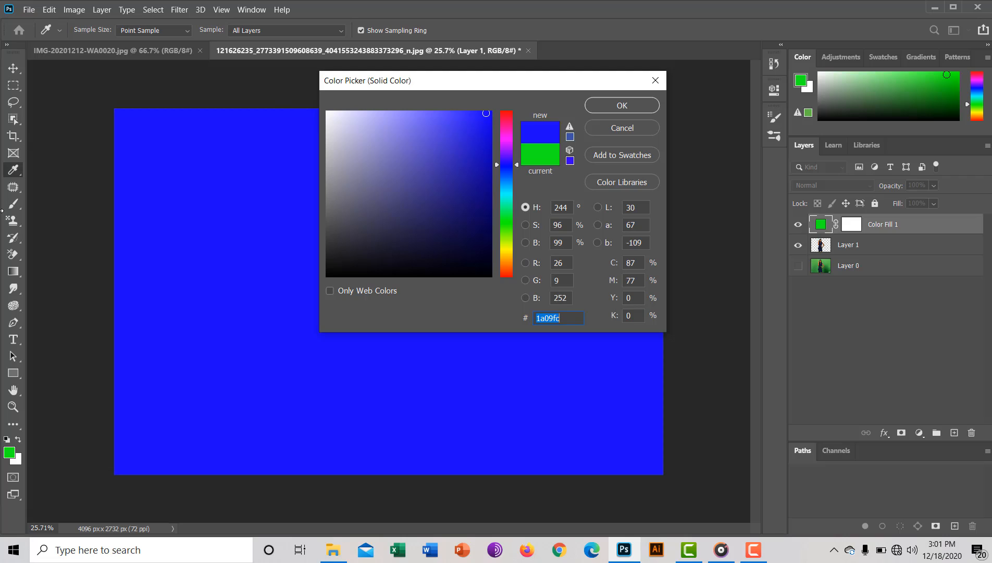
click(12, 368)
click(621, 105)
key(e)
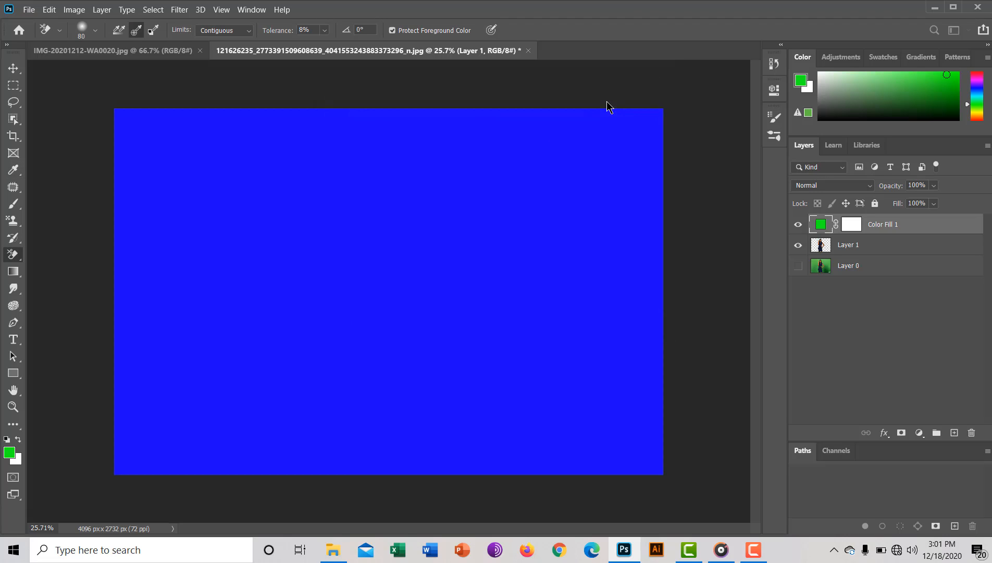
Step: Try to apply the Gradient tool to the blue color fill layer
click(13, 271)
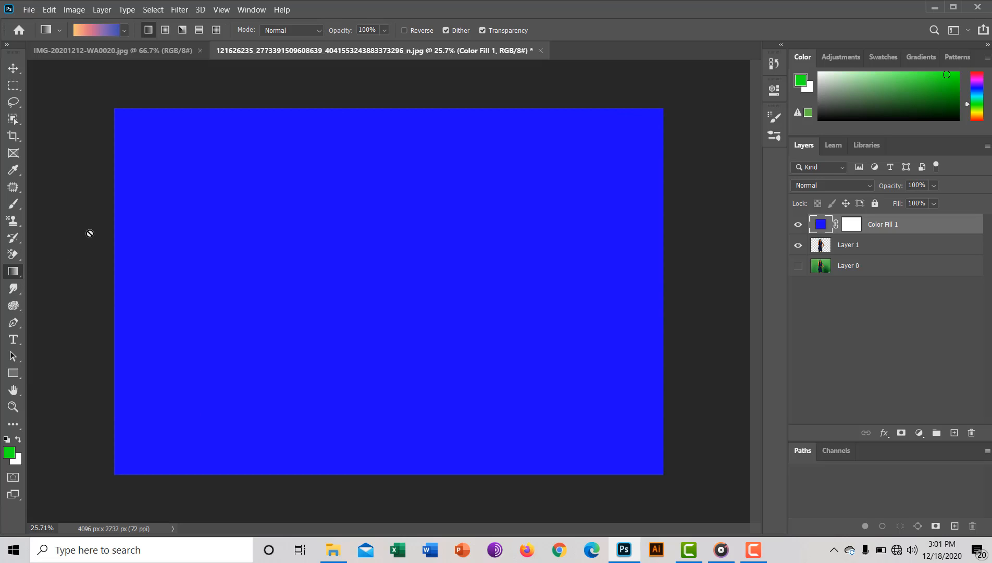
click(214, 256)
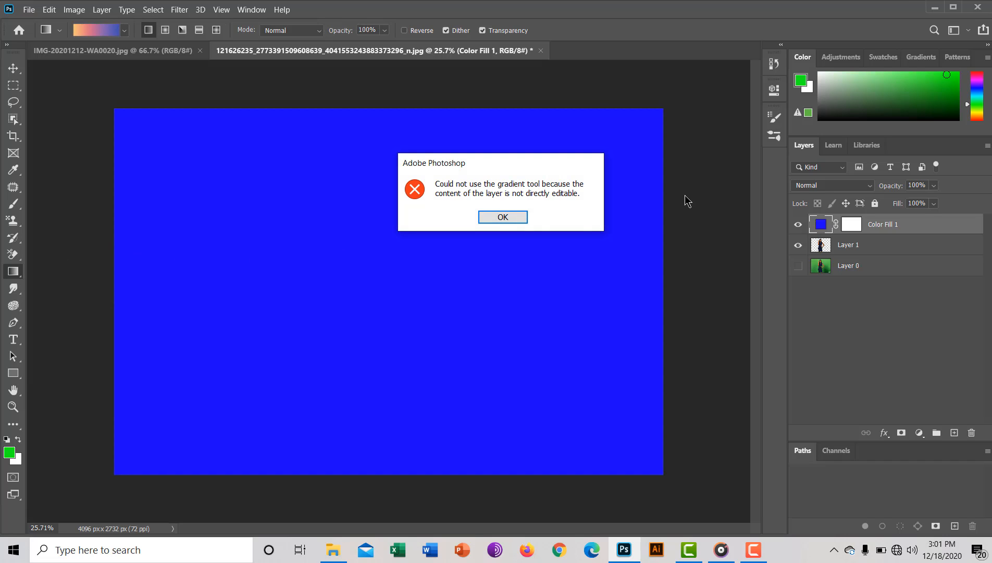
click(519, 223)
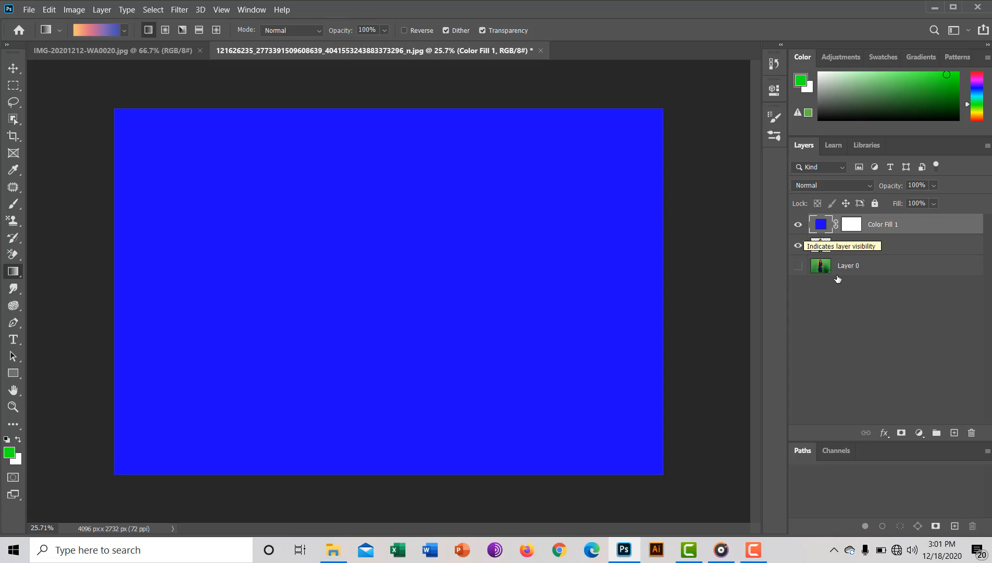
Step: Duplicate Layer 1, fill the copy with a horizontal orange-to-blue gradient with the blue fill hidden, and stack Layer 1 above it
click(822, 245)
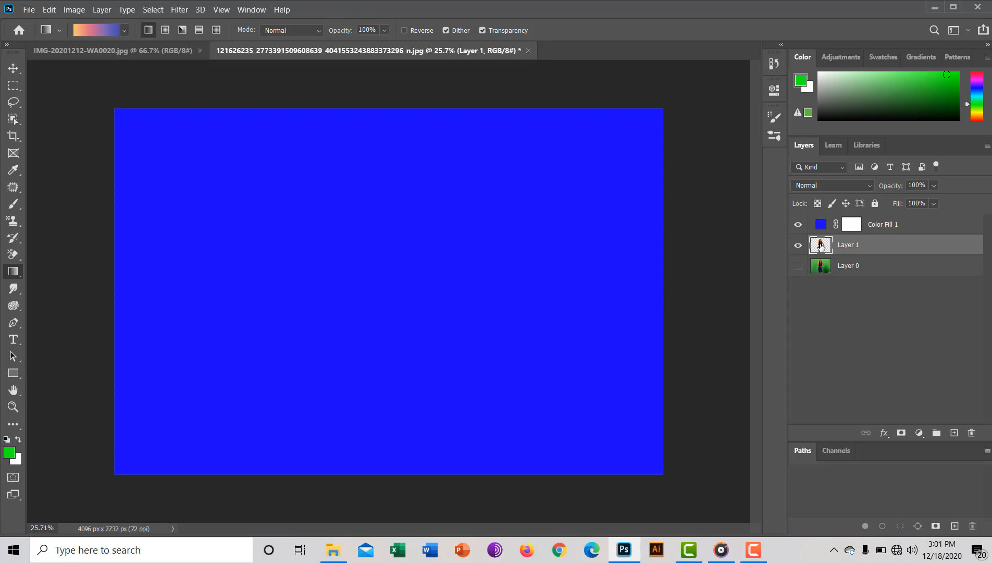
key(ctrl+j)
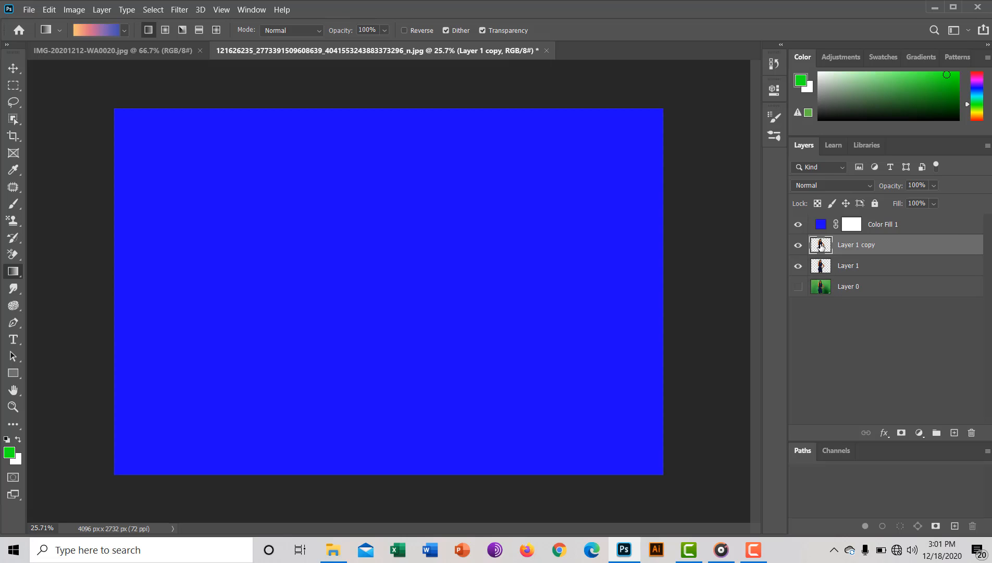
click(800, 224)
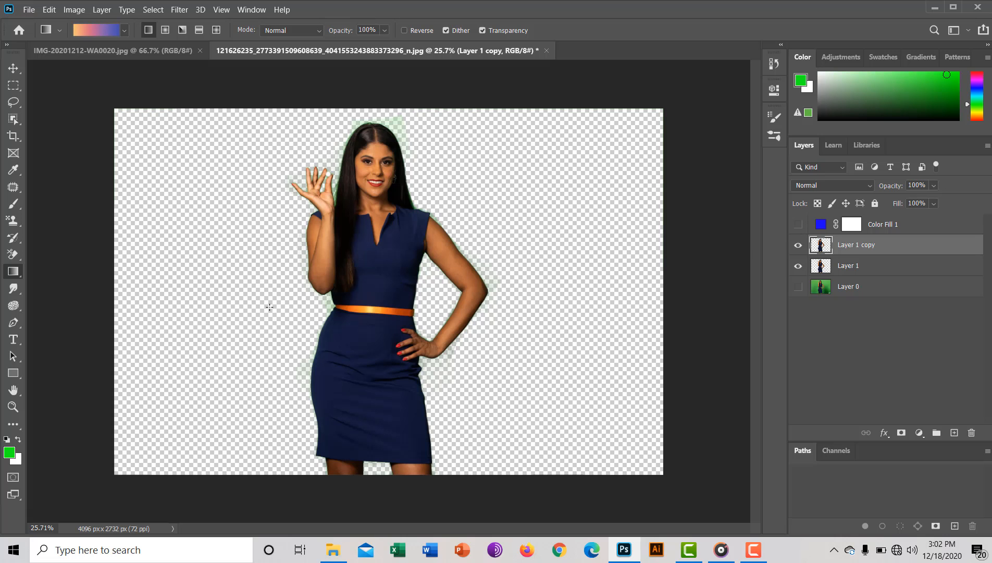
drag(109, 305, 685, 292)
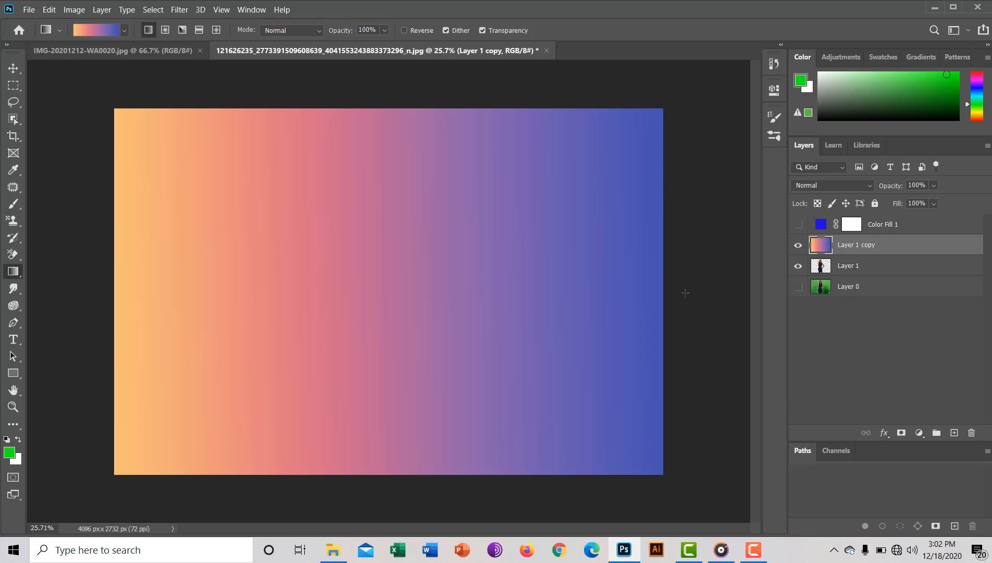
drag(865, 270, 854, 243)
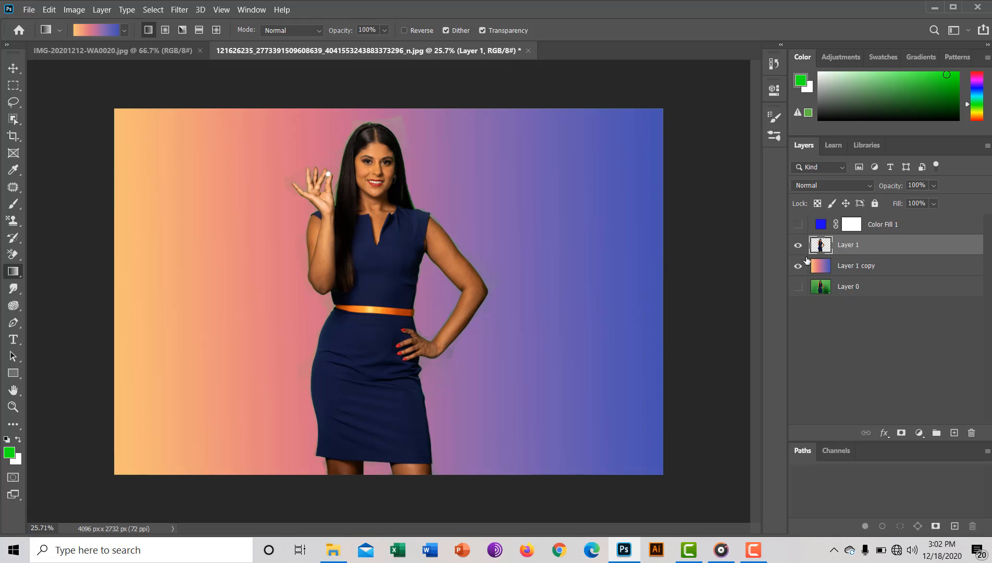
Step: Redraw the gradient in the opposite direction across the full canvas width, and move the woman onto its orange side
click(822, 268)
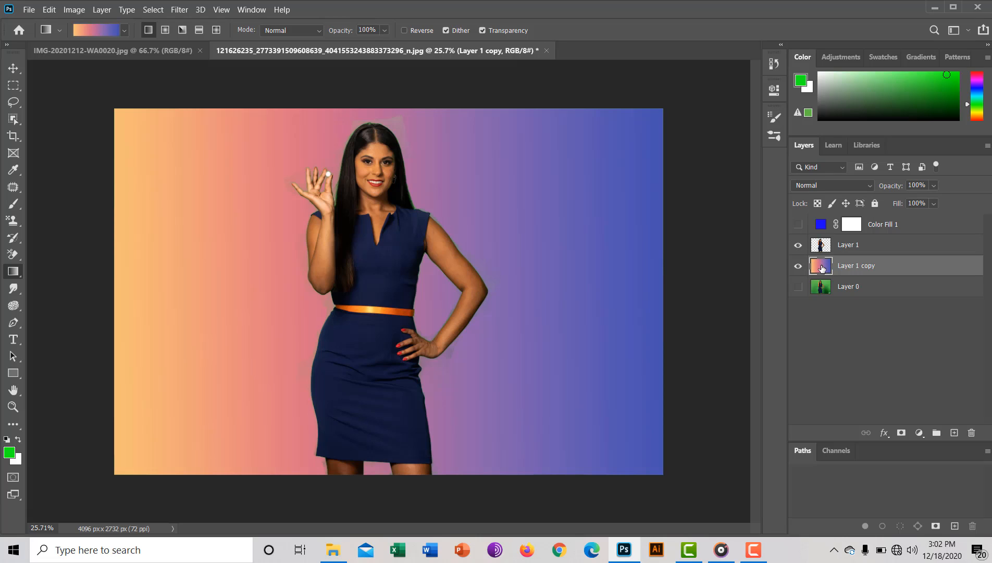
drag(690, 288, 45, 308)
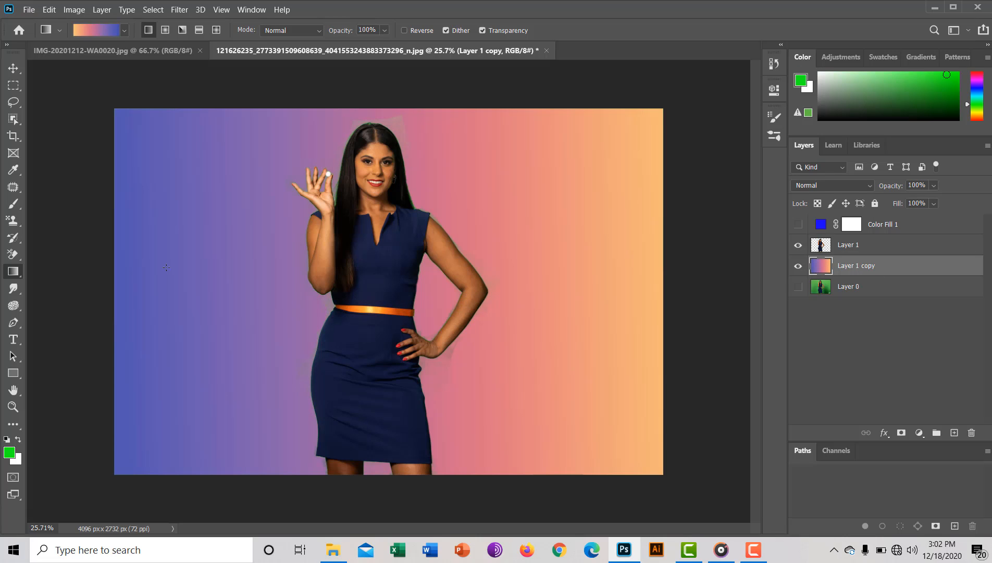
click(13, 68)
drag(371, 309, 518, 310)
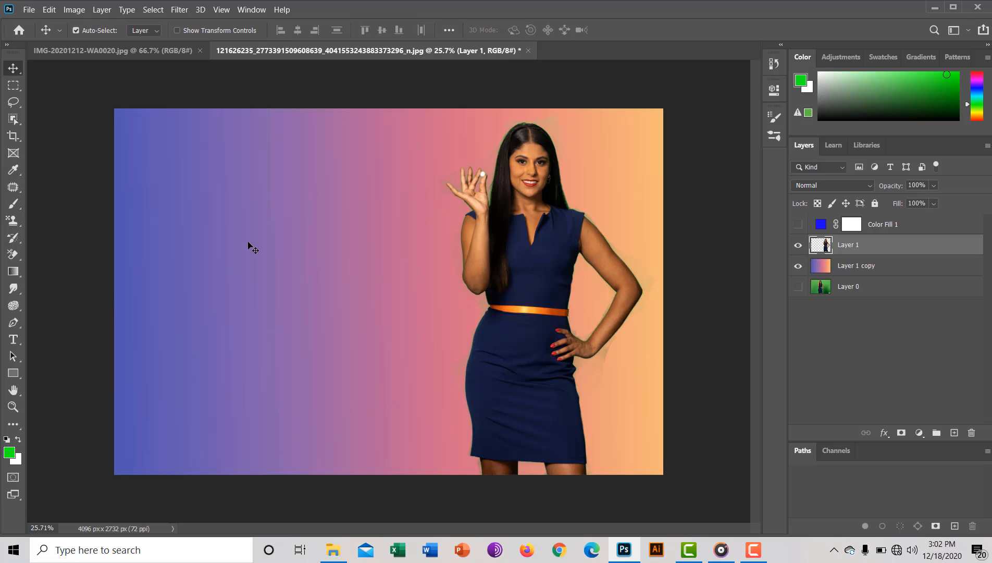
Step: Select the blue half of the canvas with a rectangular marquee, delete it from the gradient layer, and deselect
click(13, 85)
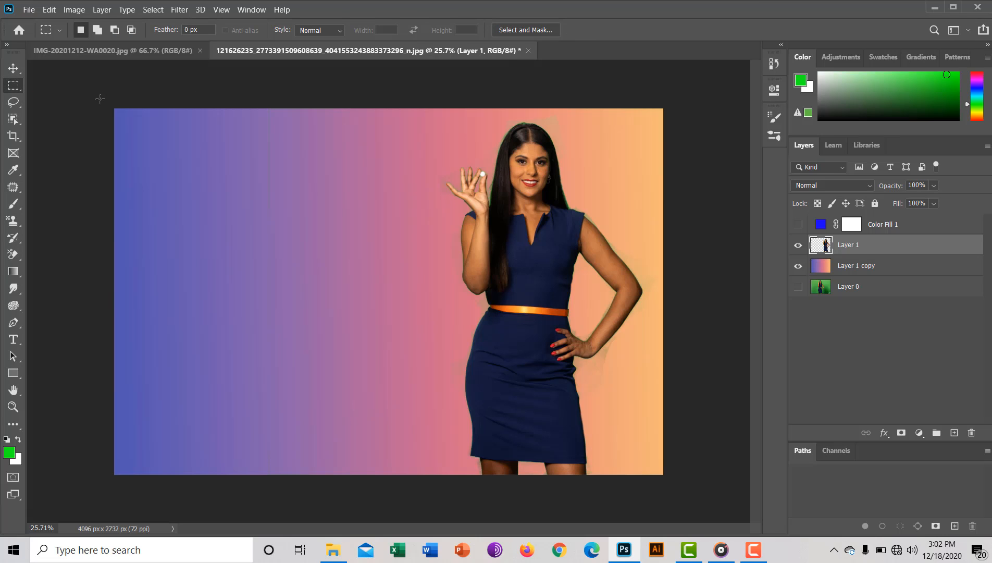
drag(114, 108, 380, 482)
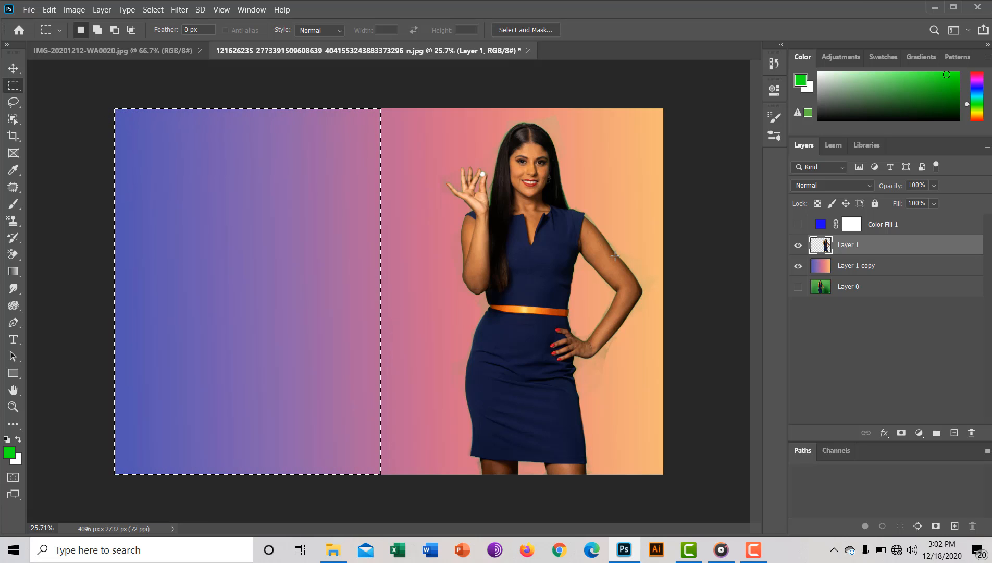
click(820, 268)
key(Delete)
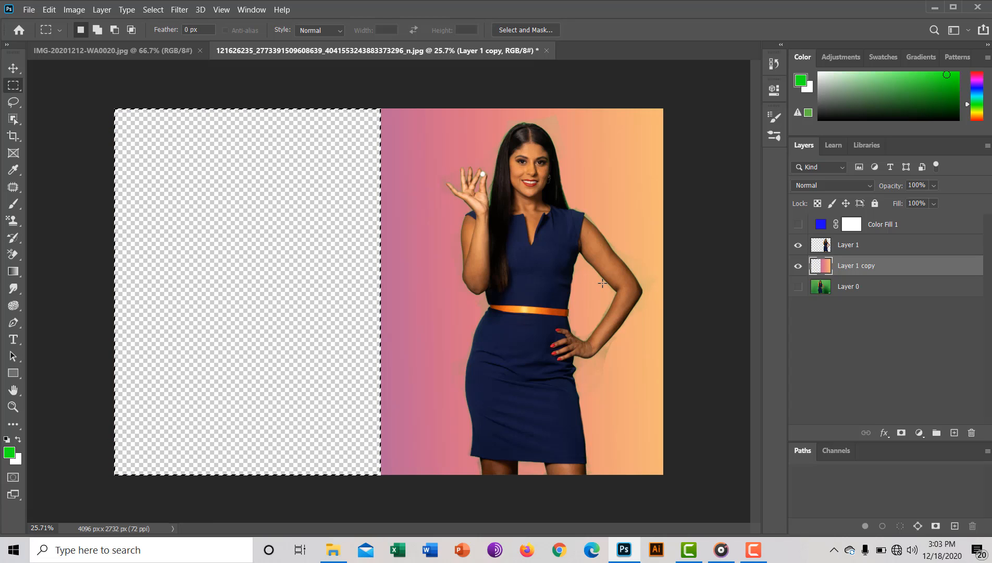
key(Return)
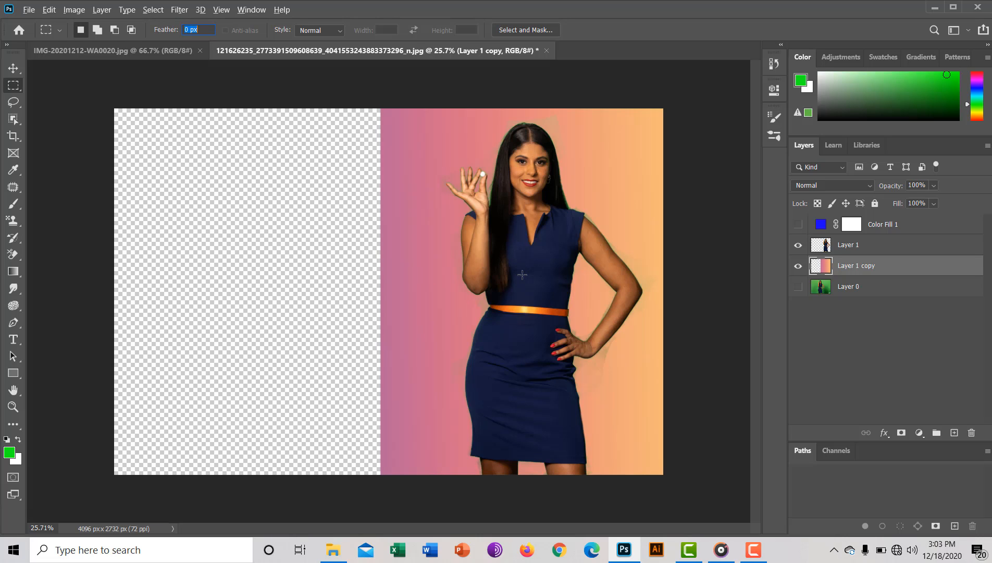
Step: Place a duplicate of the woman's cutout on the transparent half of the canvas
click(13, 67)
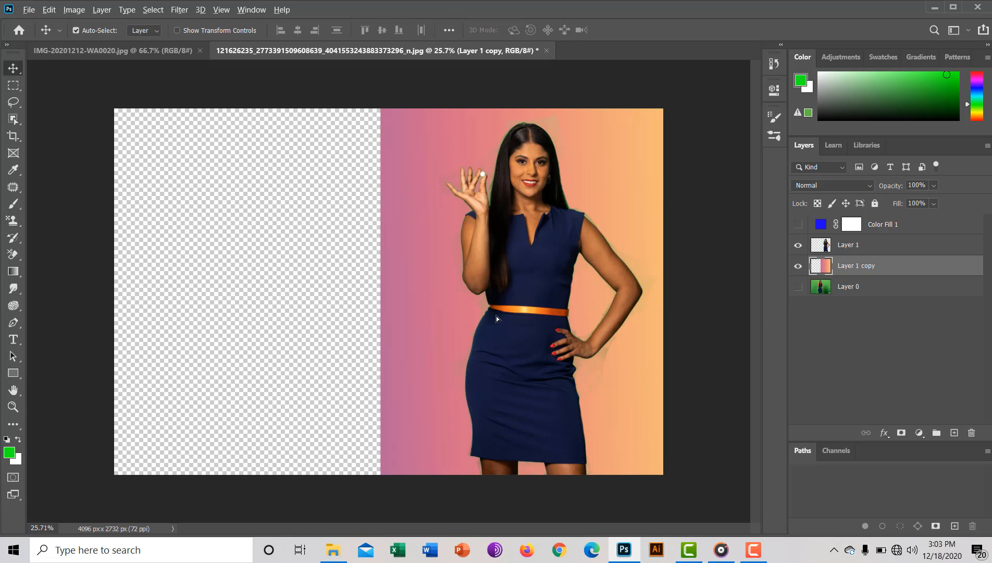
drag(496, 315, 240, 316)
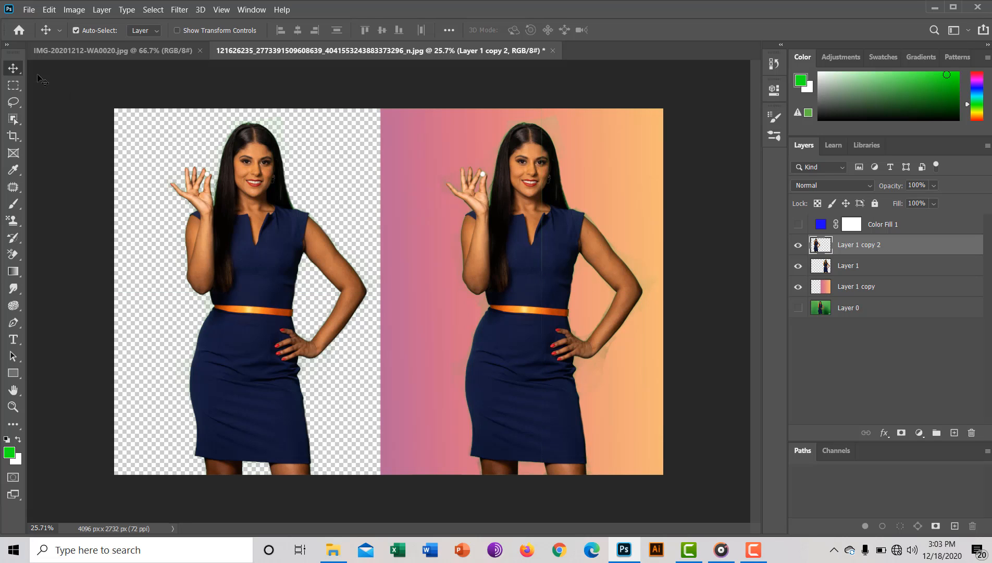
Step: Export the side-by-side image with Export As in JPG format at 100% quality and 4096 x 2732 px
click(29, 10)
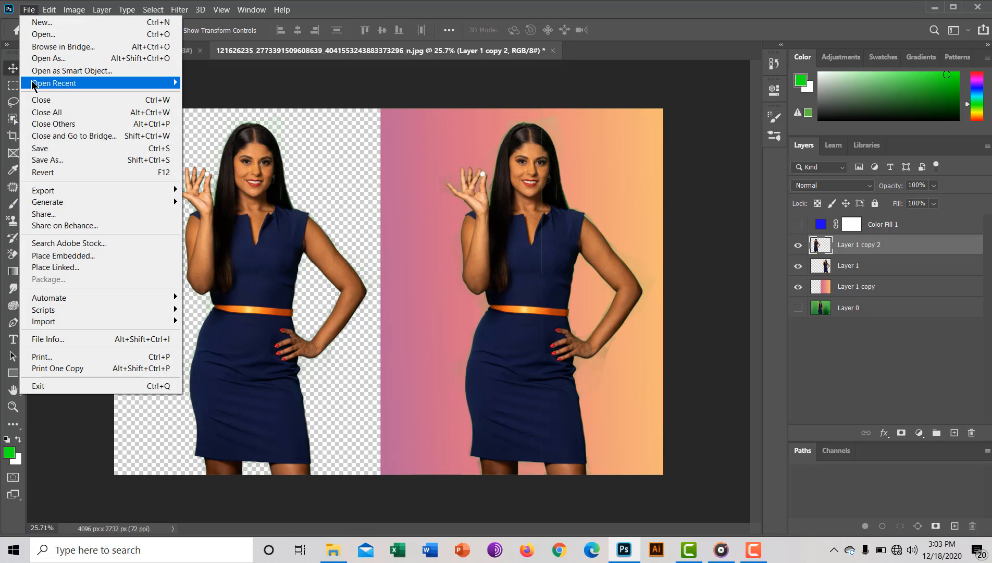
mouse_move(33, 85)
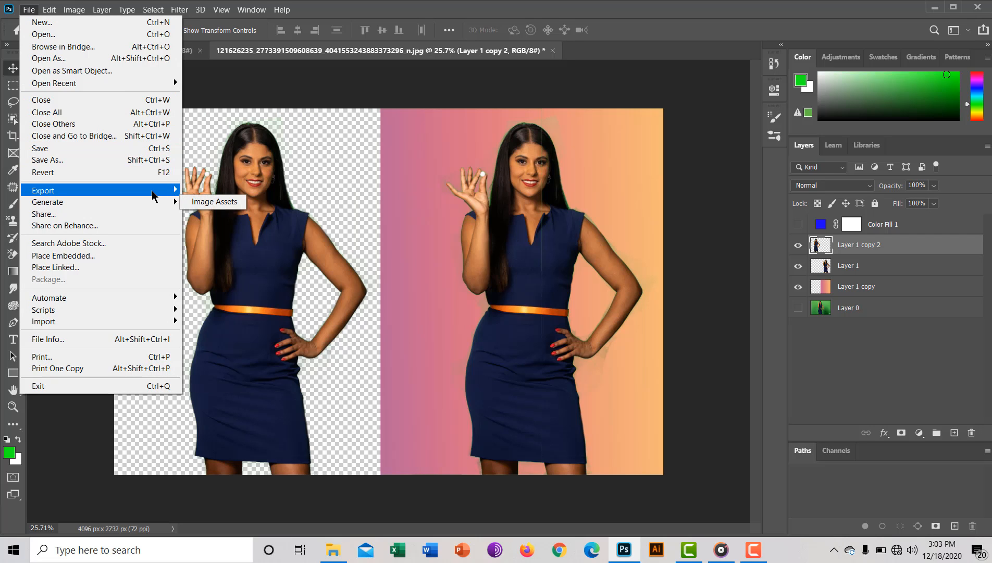
mouse_move(154, 195)
click(201, 202)
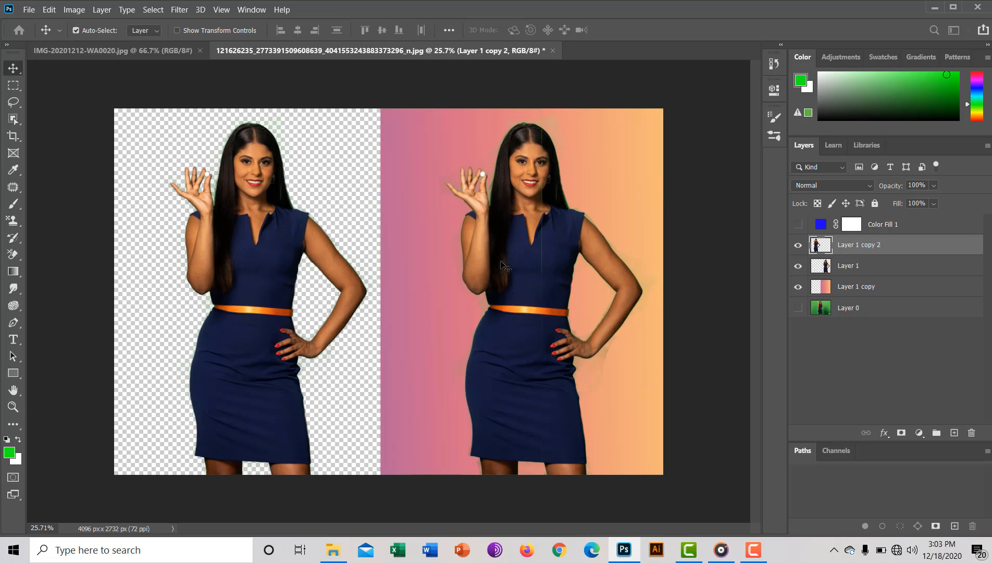
key(ctrl+alt+shift+w)
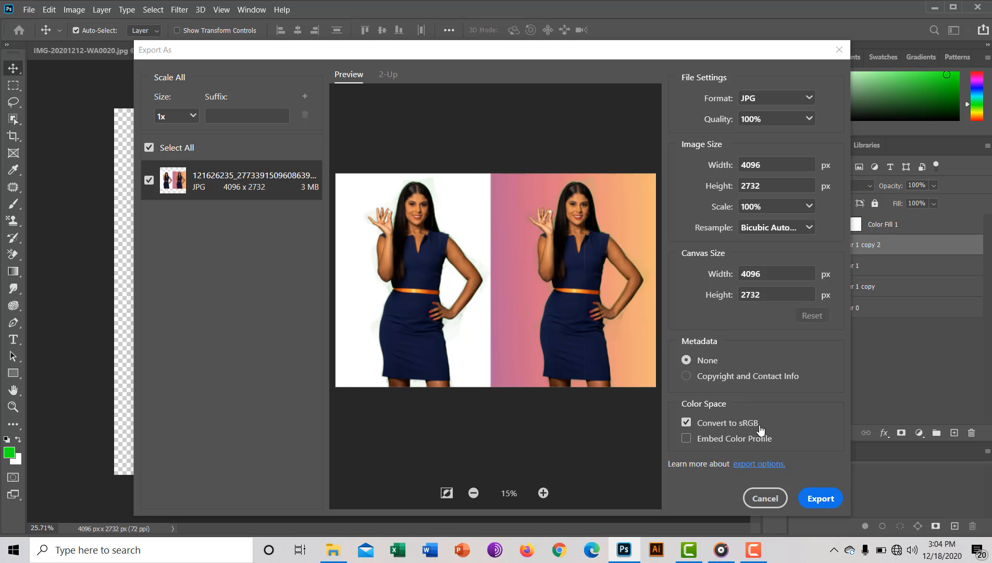
click(819, 501)
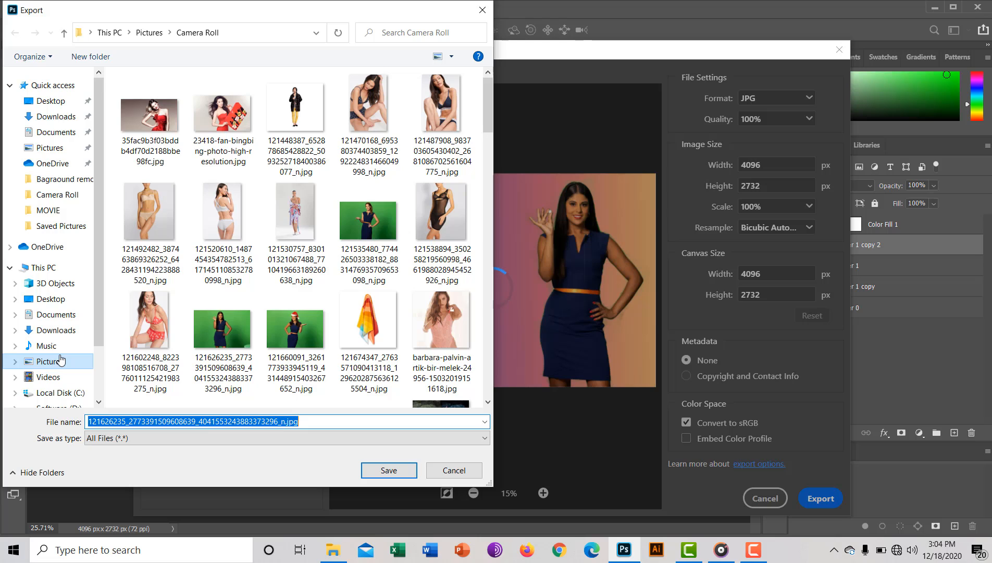
Step: Choose the folder Bagraound remobal Photo on Local Disk (E:) as the export destination
click(98, 388)
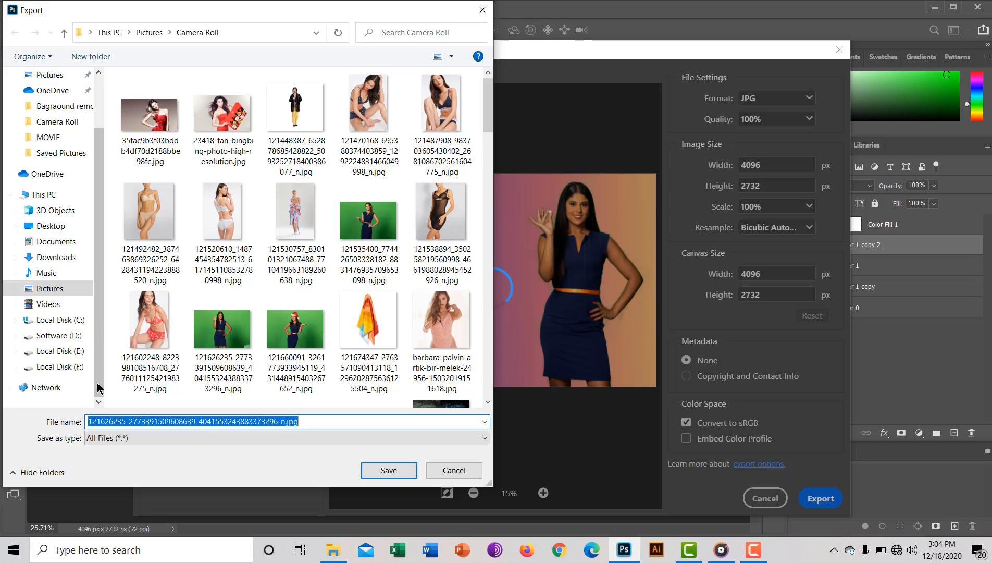
click(74, 355)
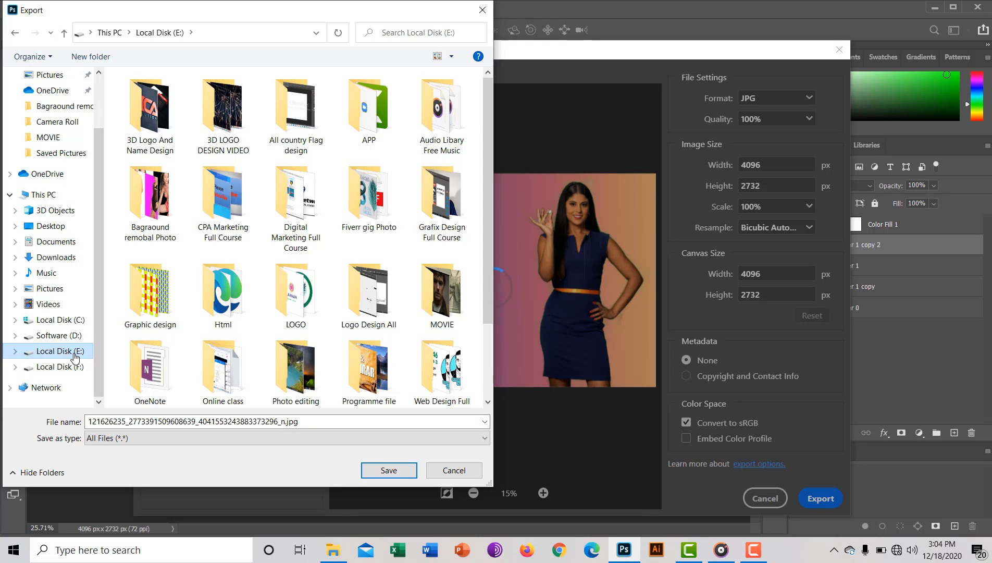
click(137, 207)
double_click(136, 207)
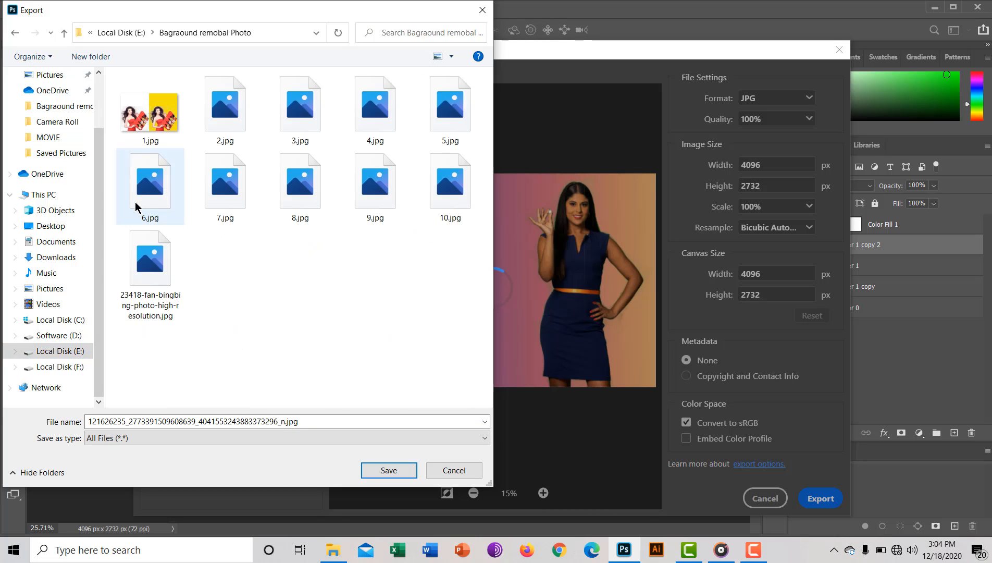
Step: Name the exported file 11.jpg and save it
click(285, 421)
click(285, 421)
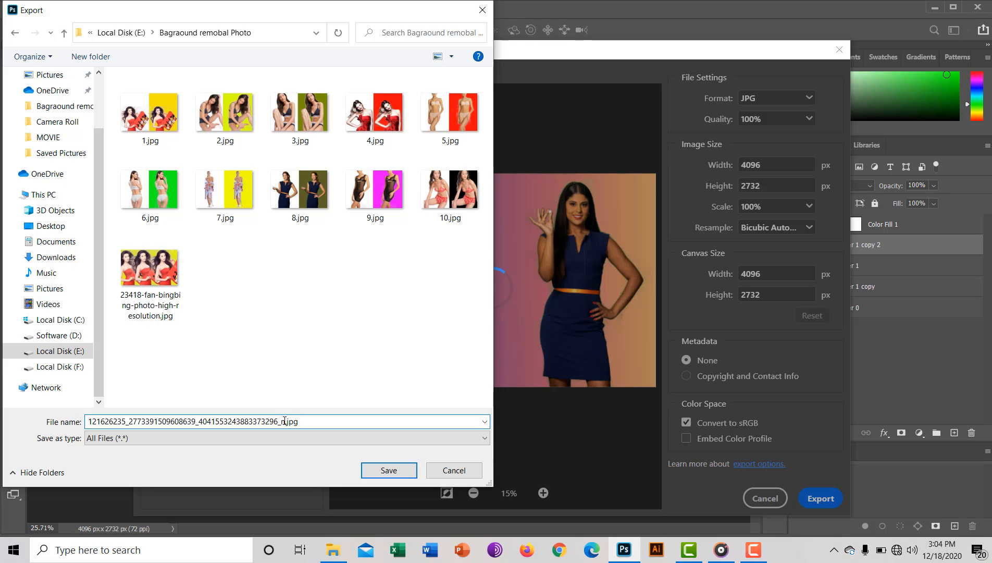
key(BackSpace)
key(BackSpace)
key(BackSpace)
key(BackSpace)
key(BackSpace)
key(BackSpace)
key(BackSpace)
key(BackSpace)
key(BackSpace)
key(BackSpace)
key(BackSpace)
key(BackSpace)
key(BackSpace)
key(BackSpace)
key(BackSpace)
key(BackSpace)
key(BackSpace)
key(BackSpace)
key(BackSpace)
key(BackSpace)
key(BackSpace)
key(BackSpace)
key(BackSpace)
key(BackSpace)
key(BackSpace)
key(BackSpace)
key(BackSpace)
key(BackSpace)
key(BackSpace)
key(BackSpace)
key(BackSpace)
key(BackSpace)
key(BackSpace)
key(BackSpace)
key(BackSpace)
key(BackSpace)
key(BackSpace)
key(BackSpace)
key(BackSpace)
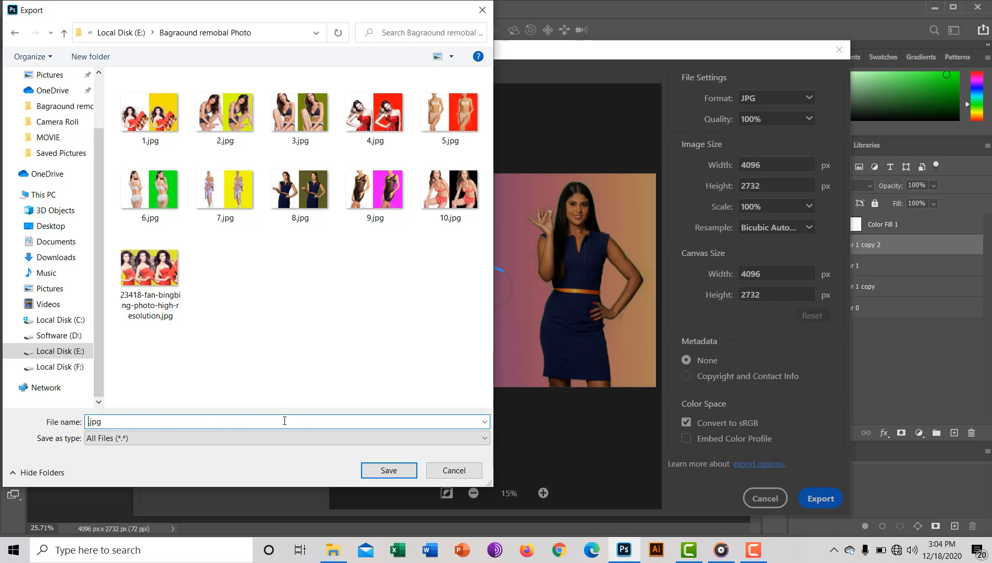
text(11)
click(396, 470)
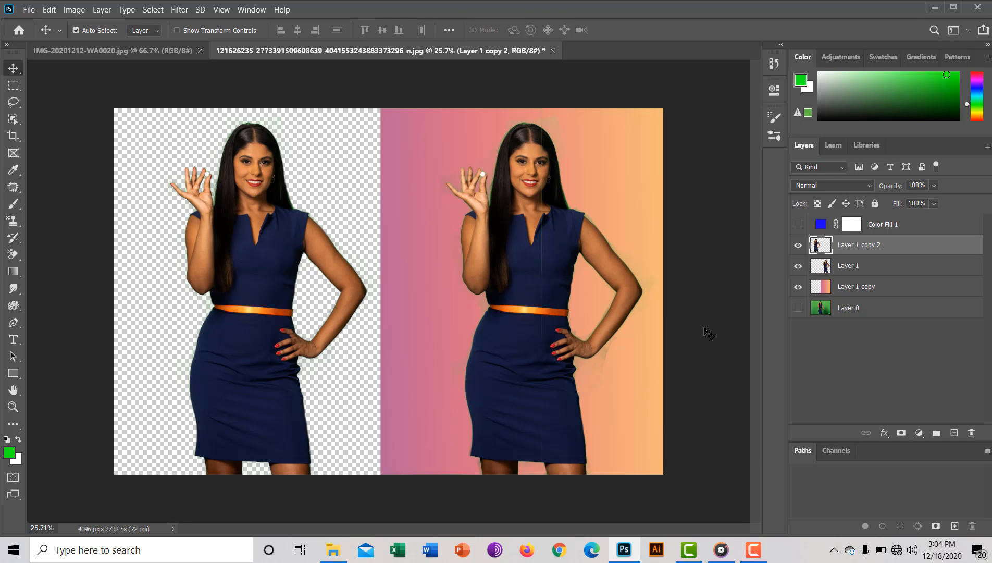
Step: Remove the duplicated cutout, undo the deletion of the gradient's blue half, and deselect
key(ctrl)
key(Delete)
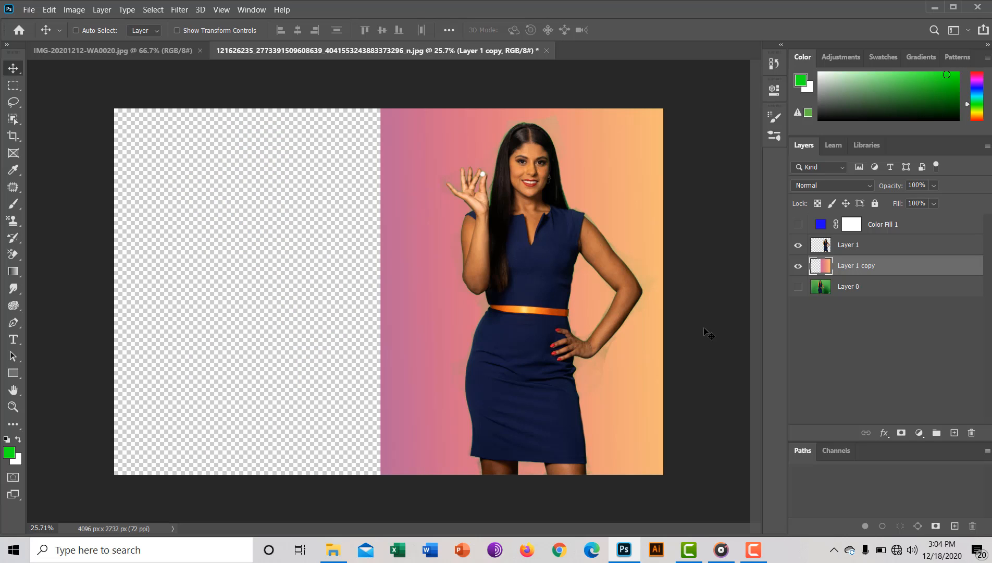
key(ctrl+z)
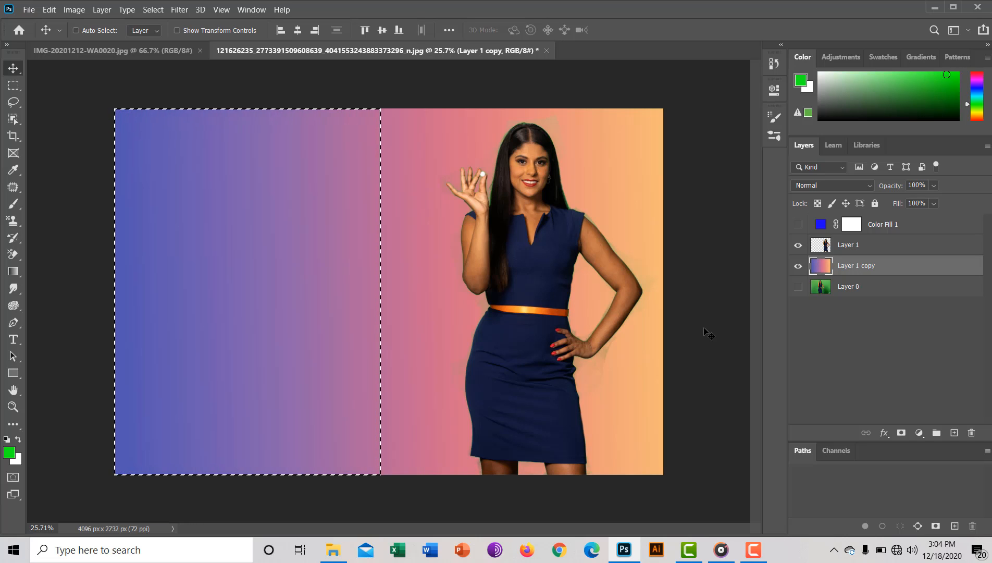
key(ctrl+d)
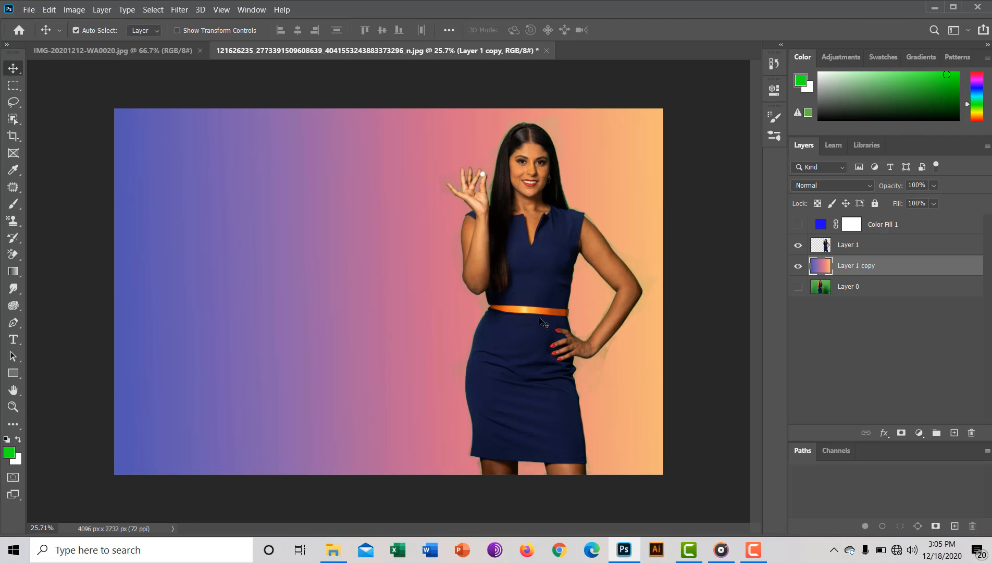
Step: Duplicate the woman's cutout twice and space the three figures evenly side by side across the full gradient
drag(540, 320, 571, 317)
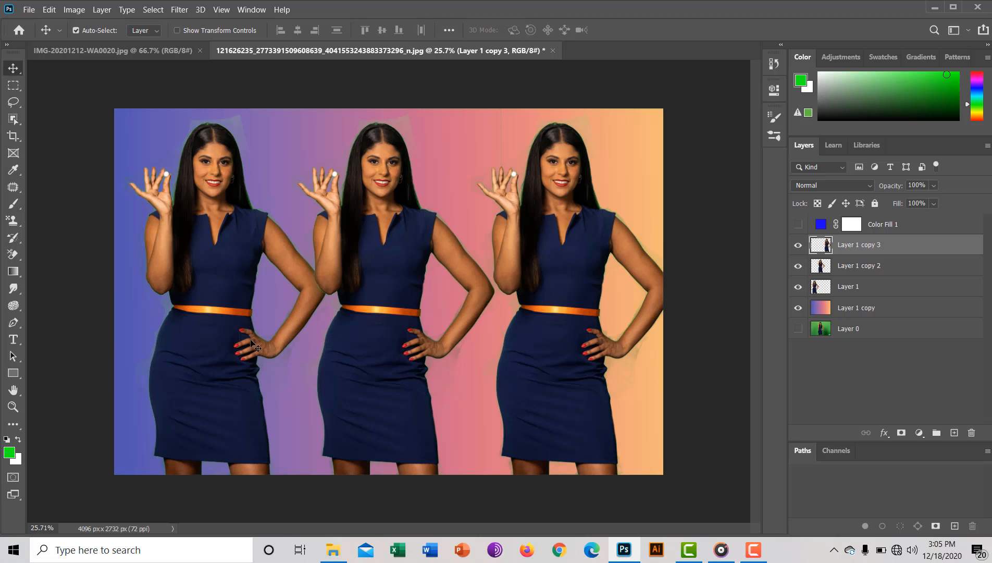
mouse_move(251, 340)
mouse_down()
mouse_move(228, 339)
mouse_move(238, 339)
mouse_up()
drag(348, 343, 342, 342)
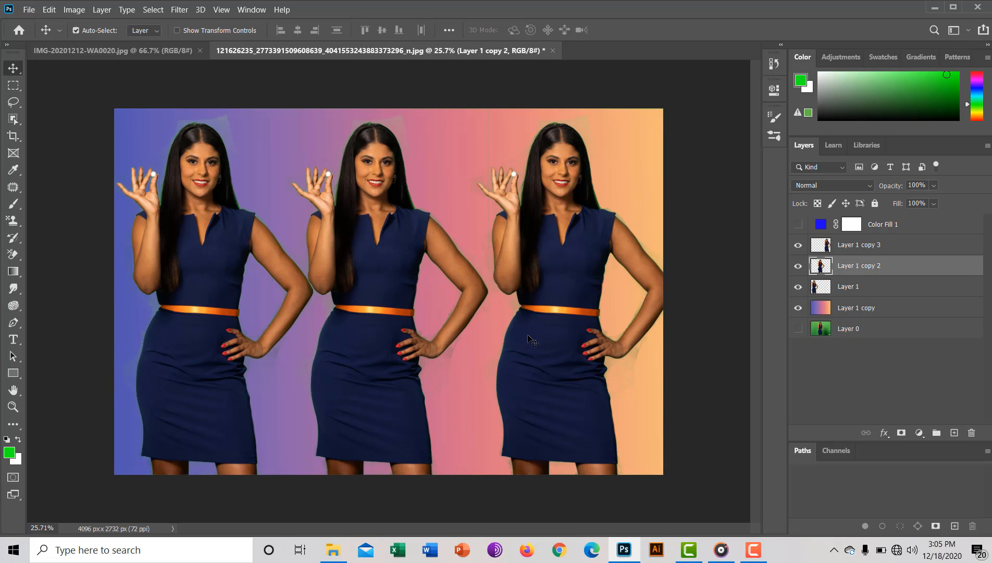
drag(517, 336, 518, 338)
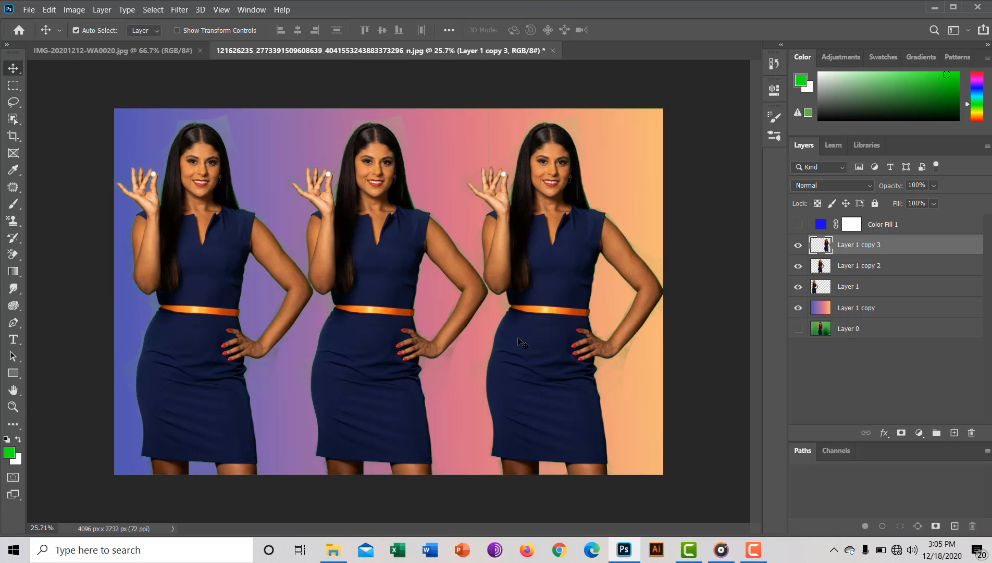
Step: Nudge the cutout on the orange side horizontally until her elbow meets the canvas edge
key(Left)
key(Left)
key(Left)
key(Left)
key(Left)
key(Left)
key(Left)
key(Left)
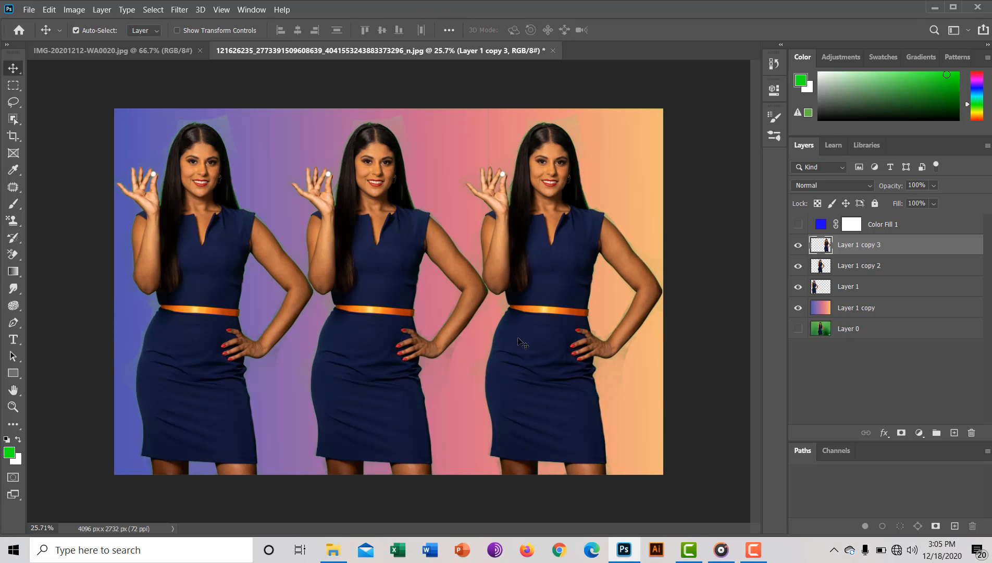
key(Right)
key(Right)
key(Right)
key(Right)
key(Right)
key(Right)
key(Right)
key(Right)
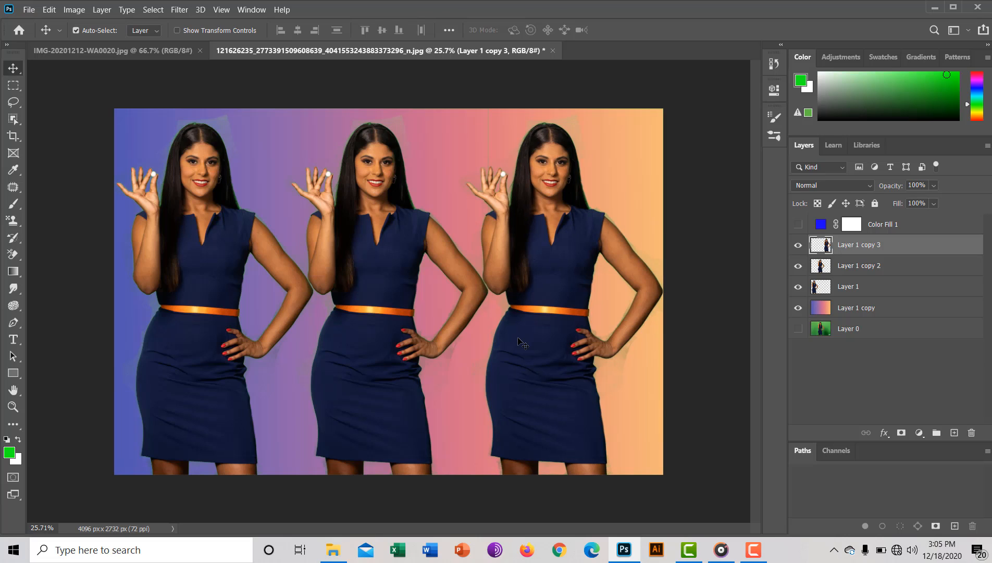
key(Right)
key(Right)
key(Right)
key(Right)
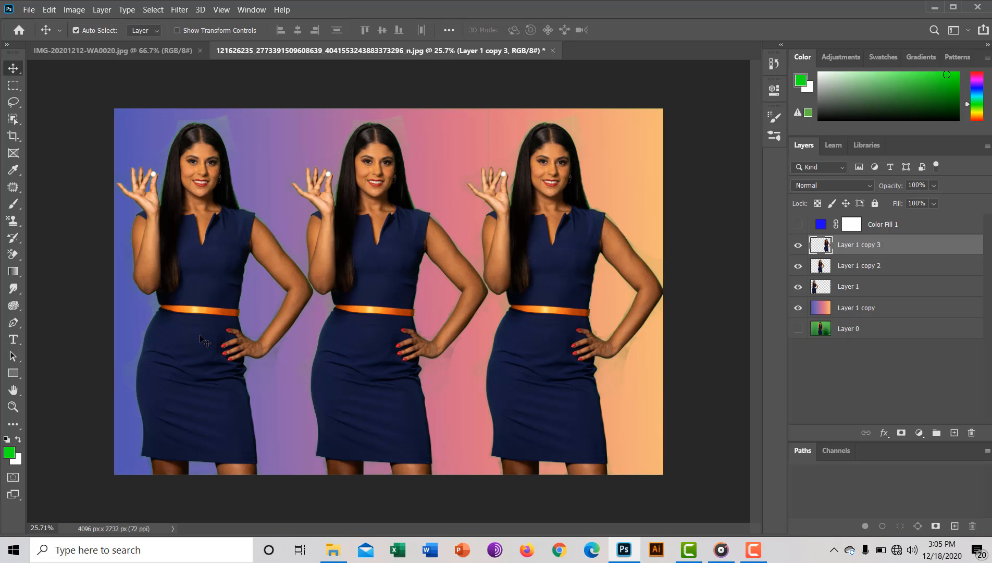
Step: Add duplicates of the woman in both gaps and one over the middle figure, forming an overlapping row of five, and deselect the layers
mouse_move(200, 336)
mouse_down()
mouse_move(297, 373)
mouse_move(202, 339)
mouse_up()
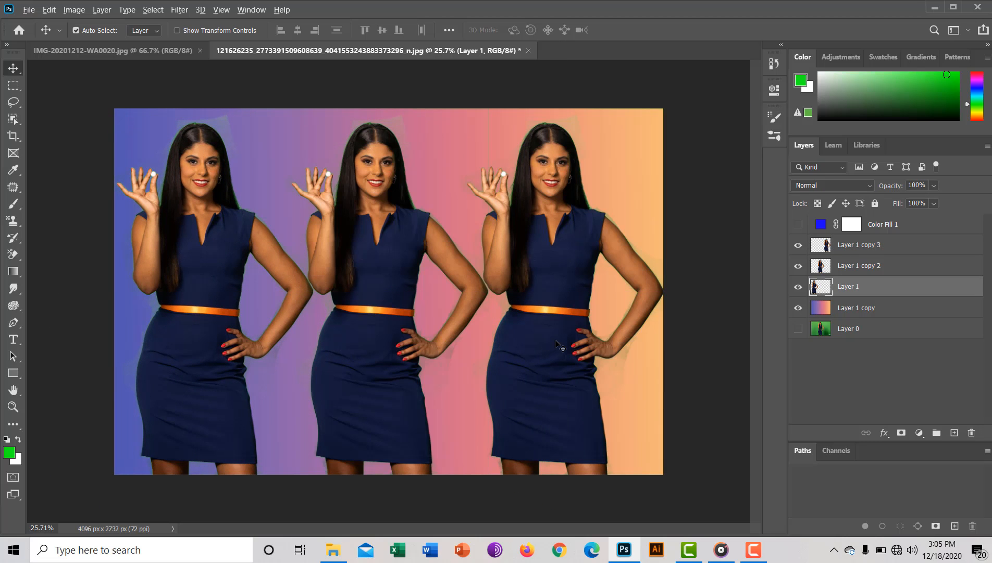
drag(557, 343, 288, 337)
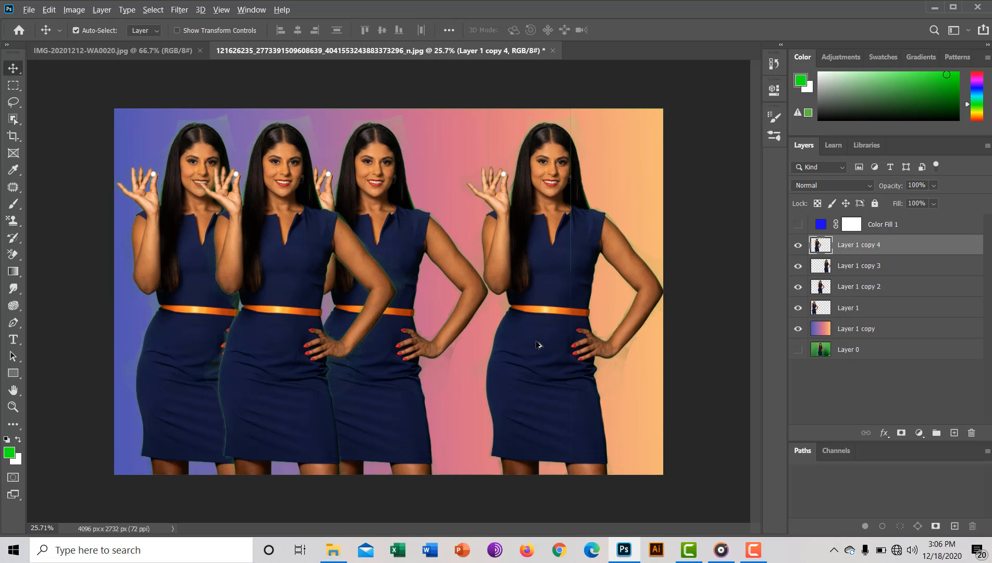
drag(539, 344, 441, 339)
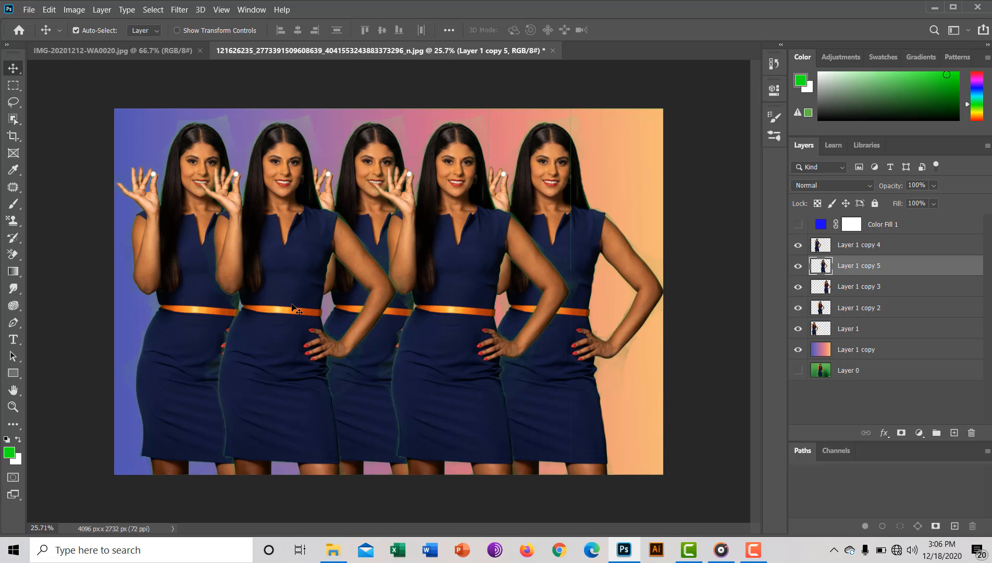
drag(316, 303, 386, 305)
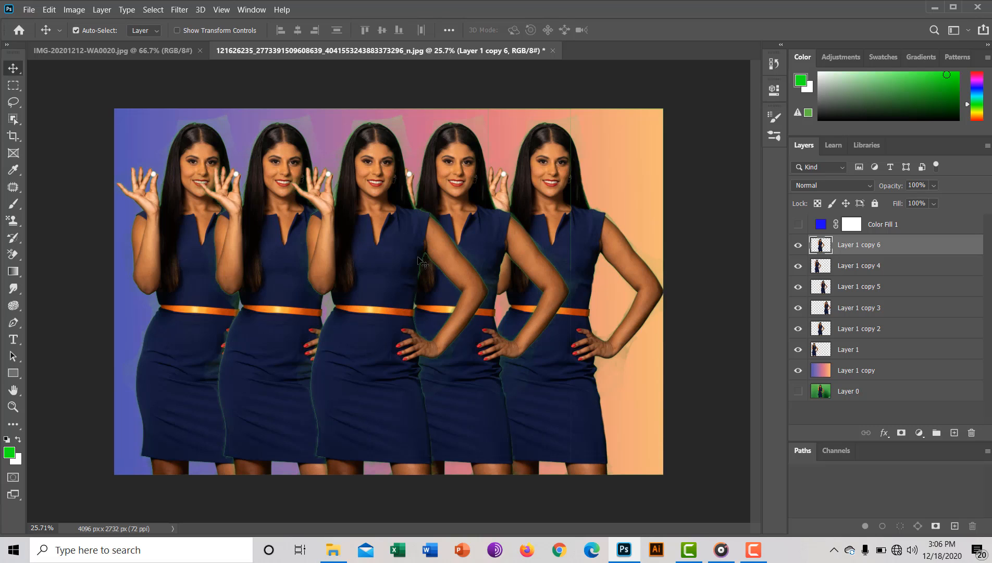
click(691, 176)
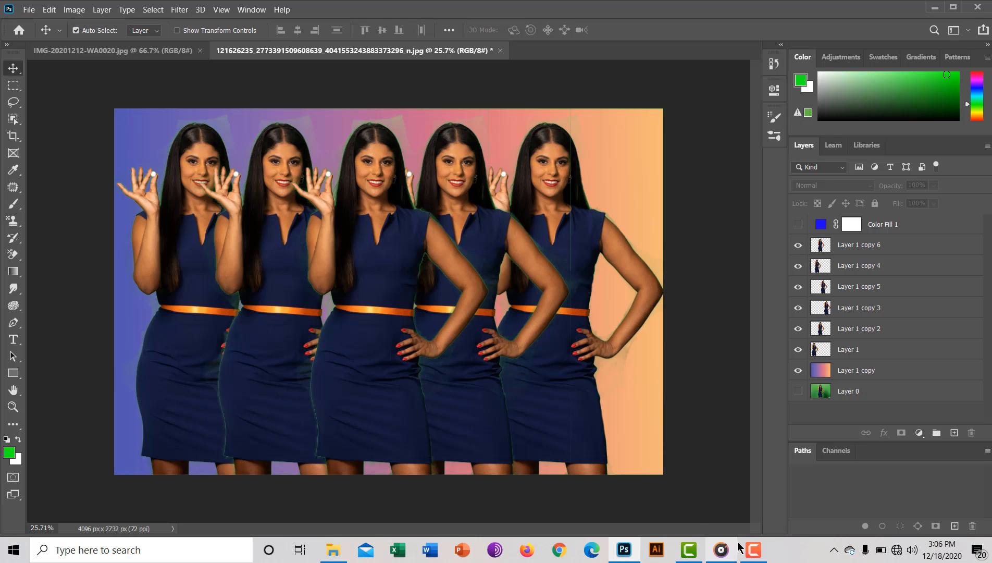
click(753, 551)
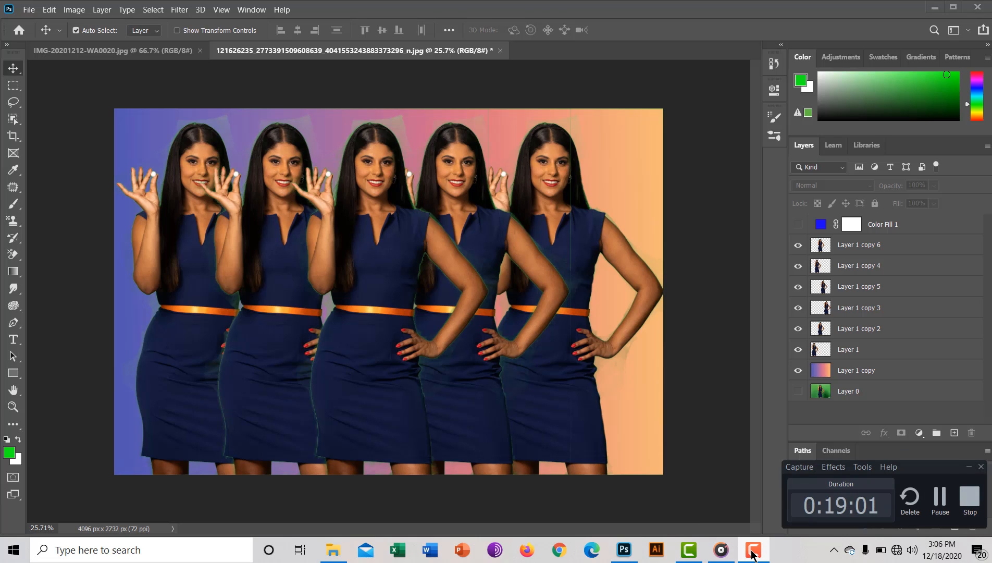